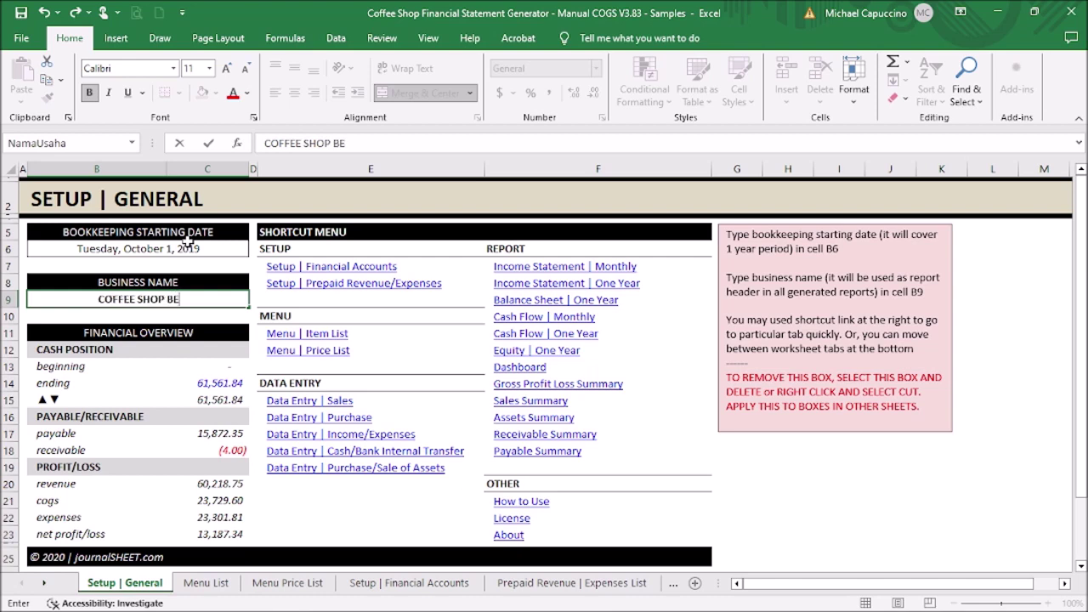
# Complete the business name on the general setup sheet as COFFEE SHOP BEST.
pyautogui.write('ST')
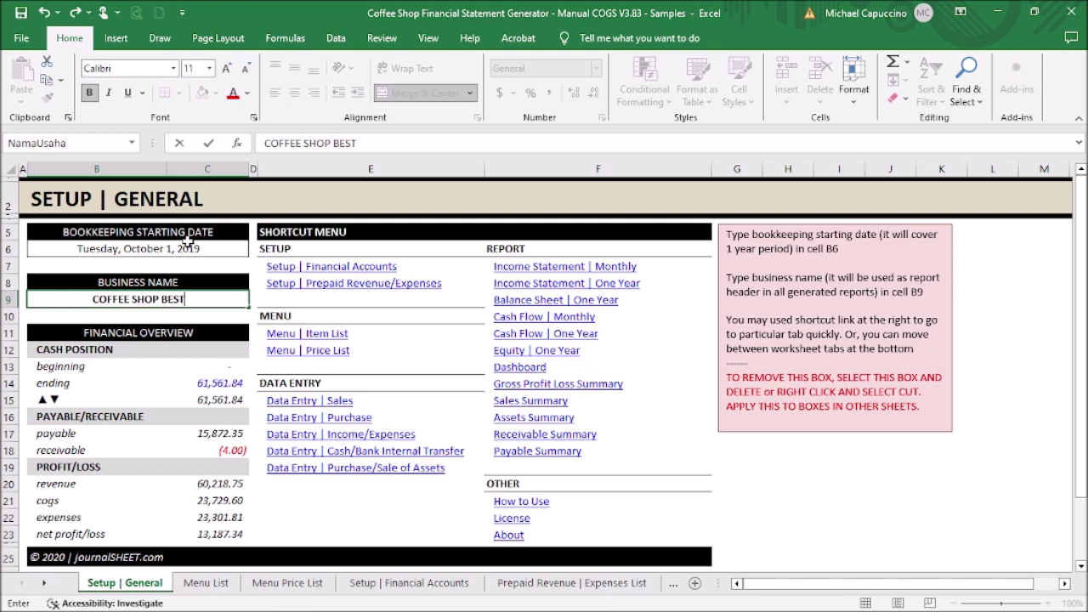
pyautogui.press('Return')
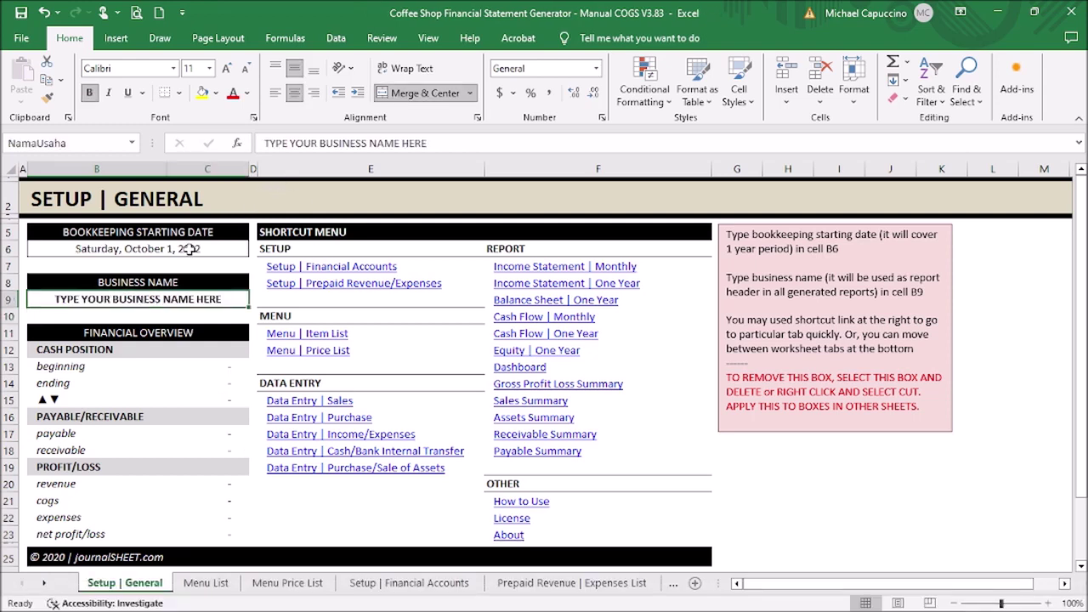
# Set the bookkeeping starting date to October 1, 2022 and the business name to THE ESPREZZO.
pyautogui.click(189, 248)
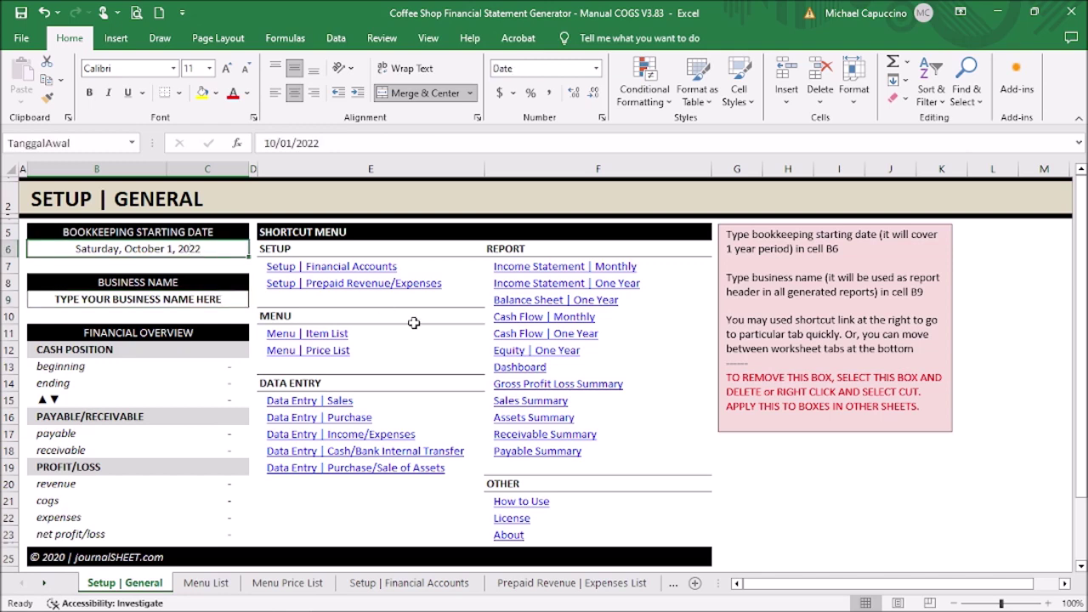
pyautogui.write('1 oct 2')
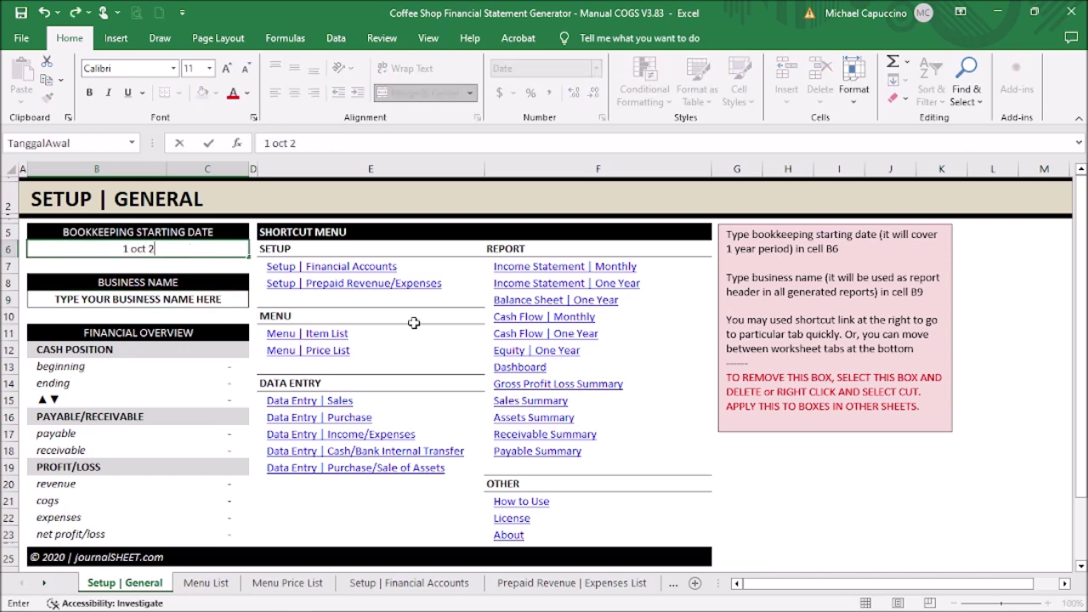
pyautogui.press('Return')
pyautogui.press('Return')
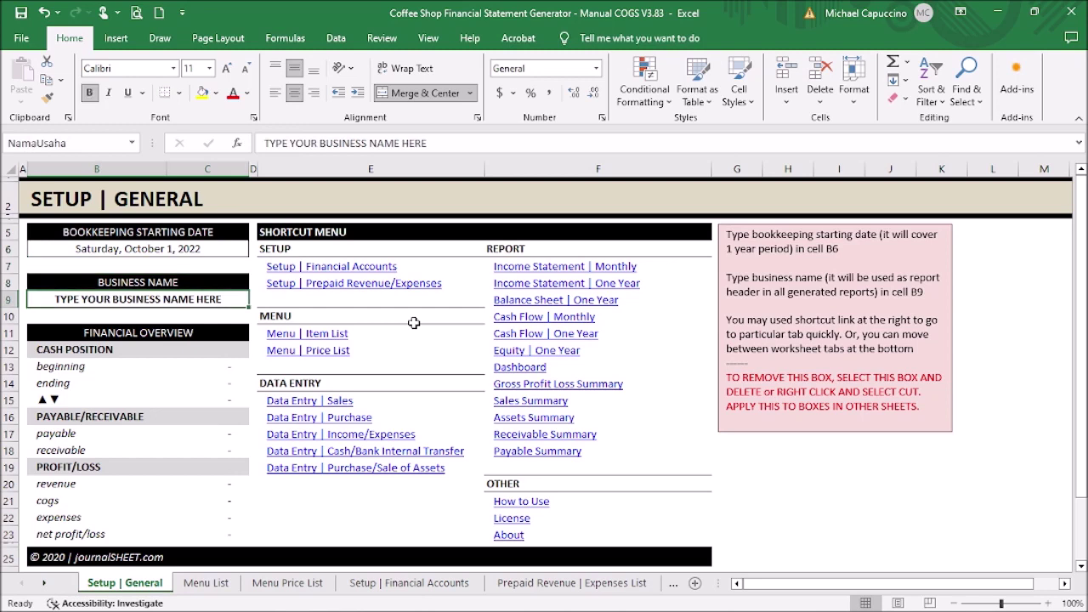
pyautogui.write('THE ESPREZZO')
pyautogui.press('Return')
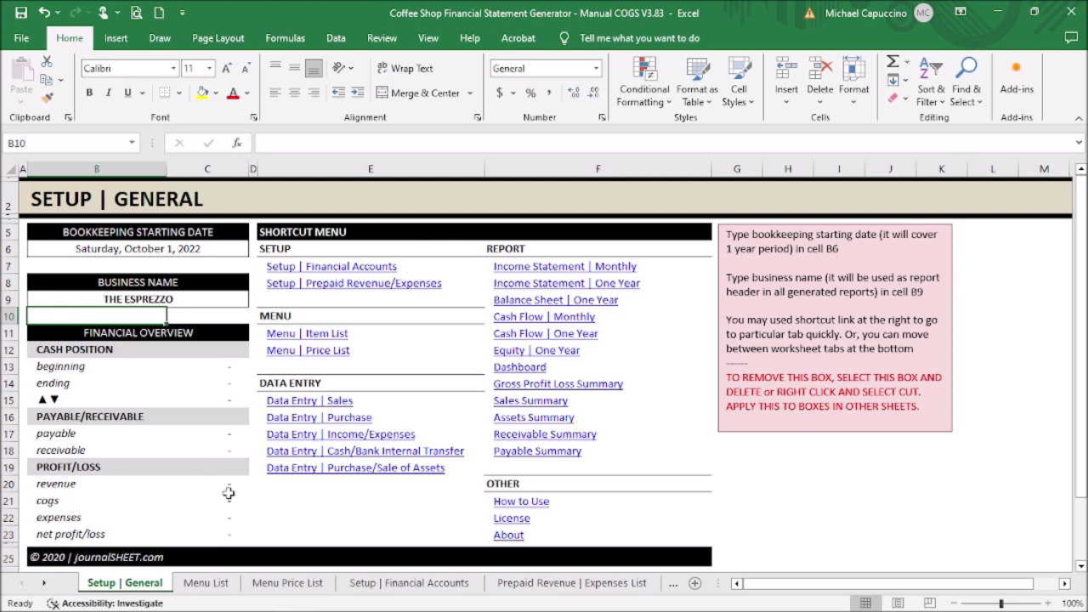
# Examine the Financial Accounts setup, from the asset, liability and equity accounts down to the revenue categories.
pyautogui.click(382, 266)
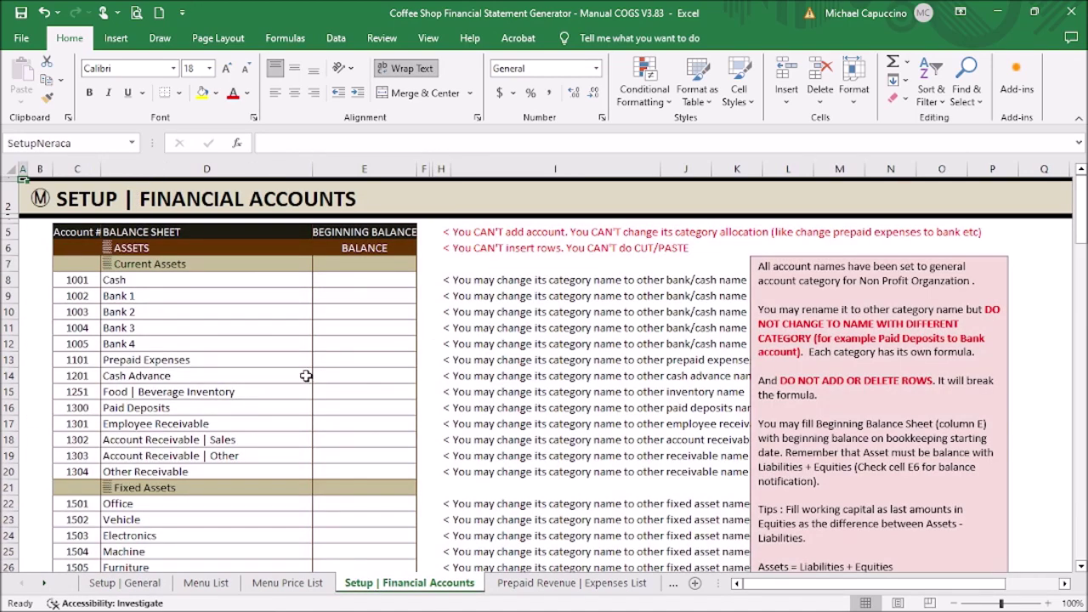
pyautogui.scroll(-2, 295, 366)
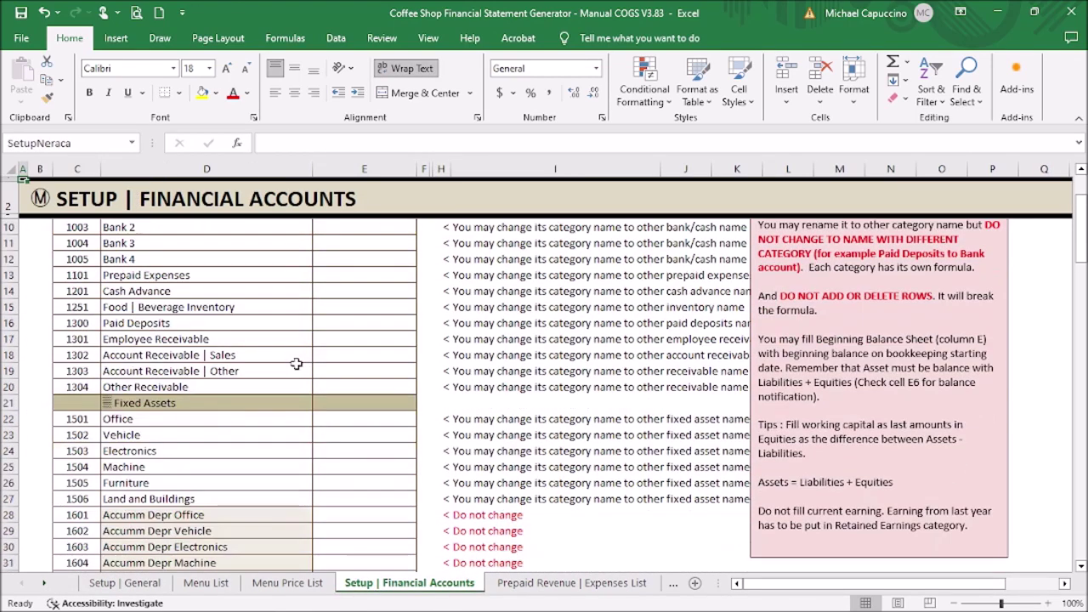
pyautogui.scroll(-6, 296, 366)
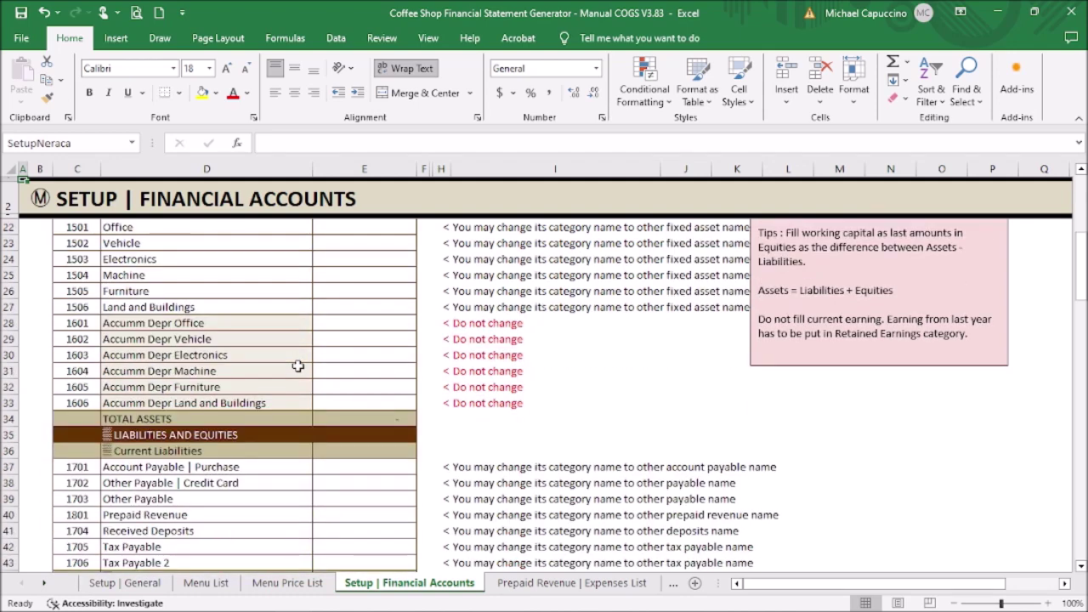
pyautogui.scroll(-3, 296, 369)
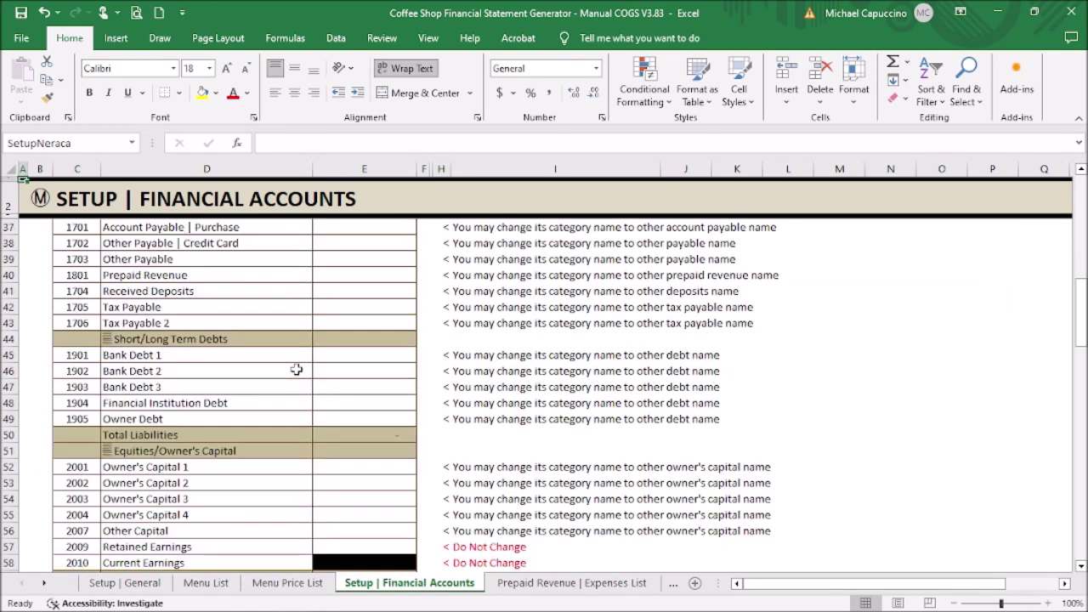
pyautogui.scroll(-2, 296, 369)
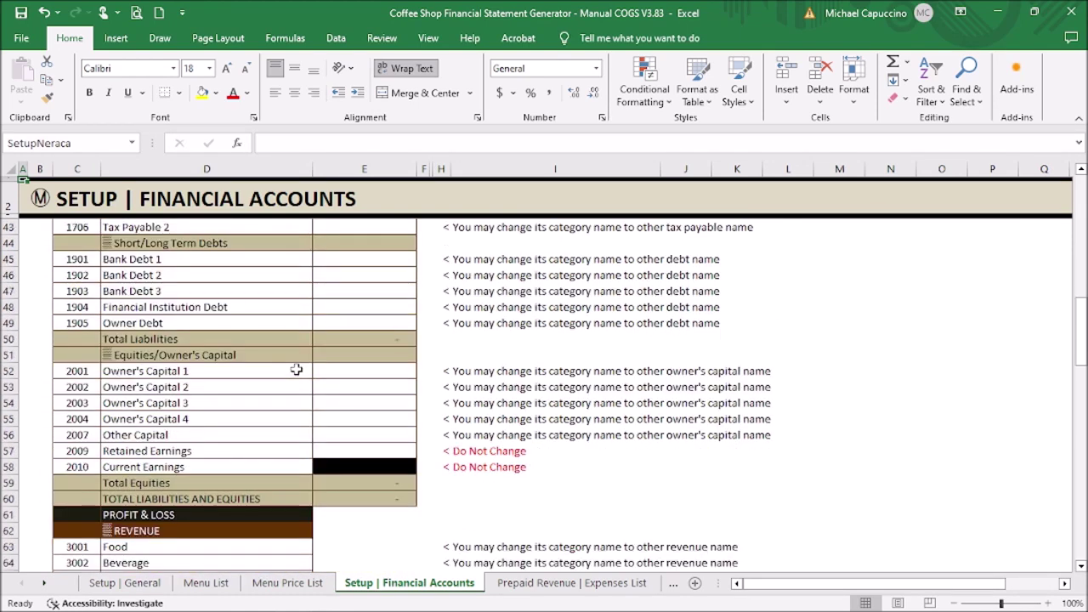
pyautogui.scroll(8, 298, 362)
pyautogui.scroll(5, 299, 356)
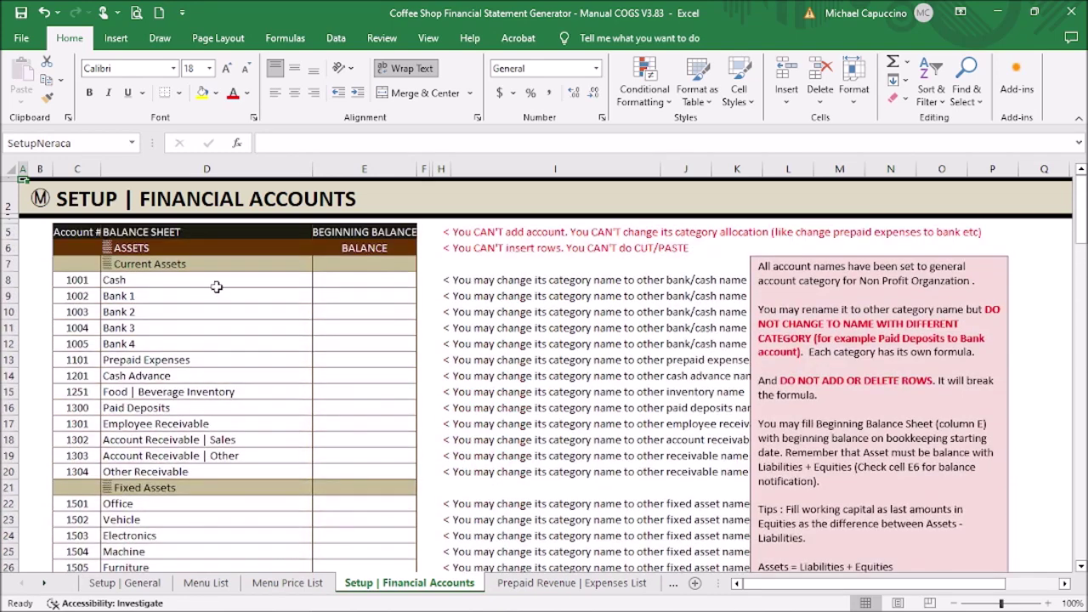
pyautogui.click(186, 299)
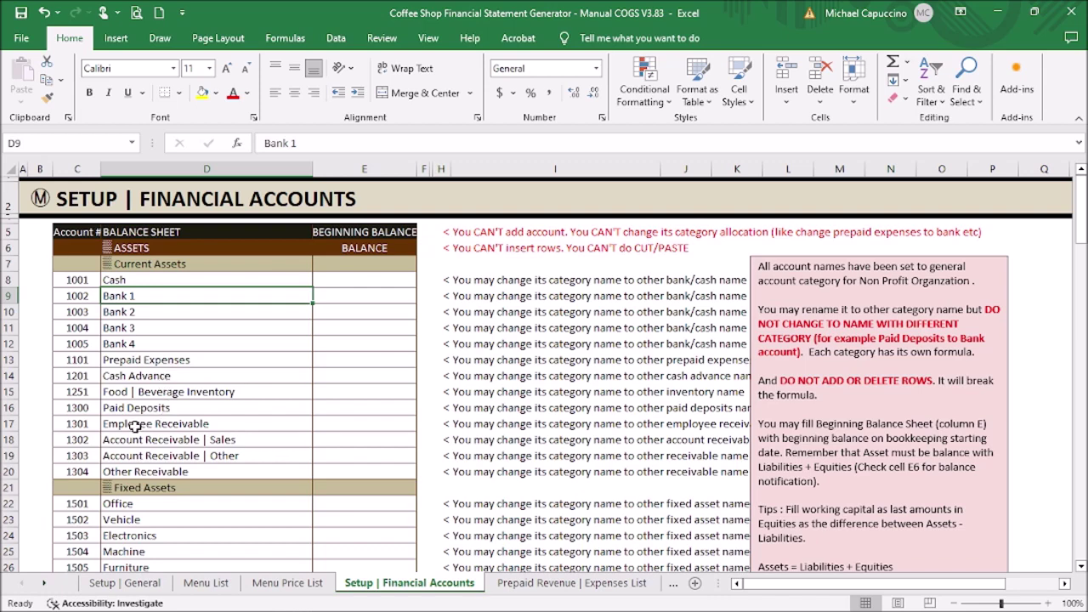
pyautogui.scroll(-12, 136, 412)
pyautogui.scroll(-3, 127, 410)
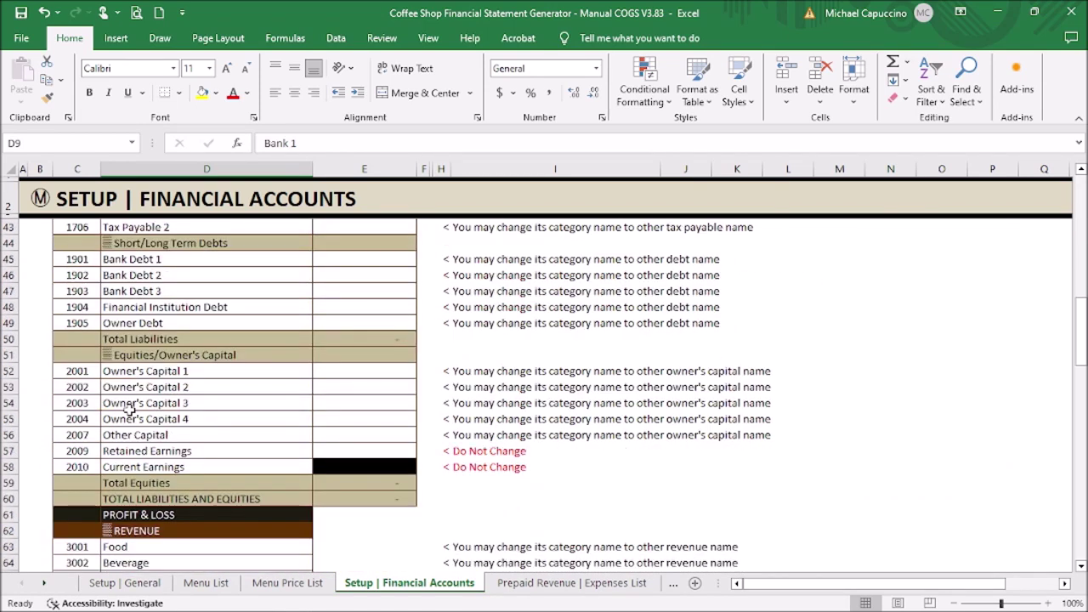
pyautogui.moveTo(150, 451); pyautogui.dragTo(148, 499)
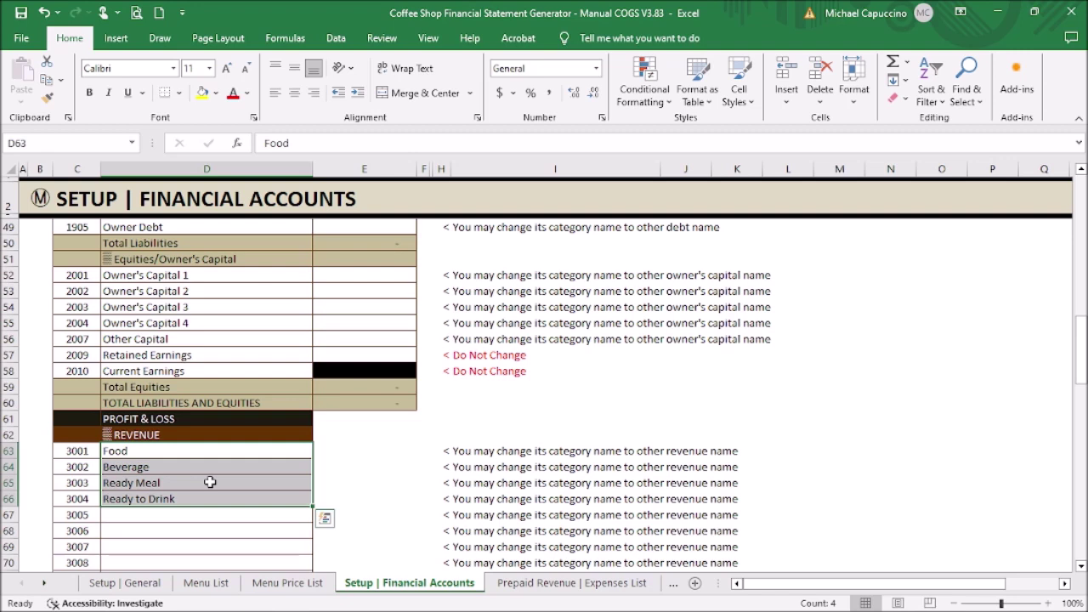
pyautogui.click(210, 482)
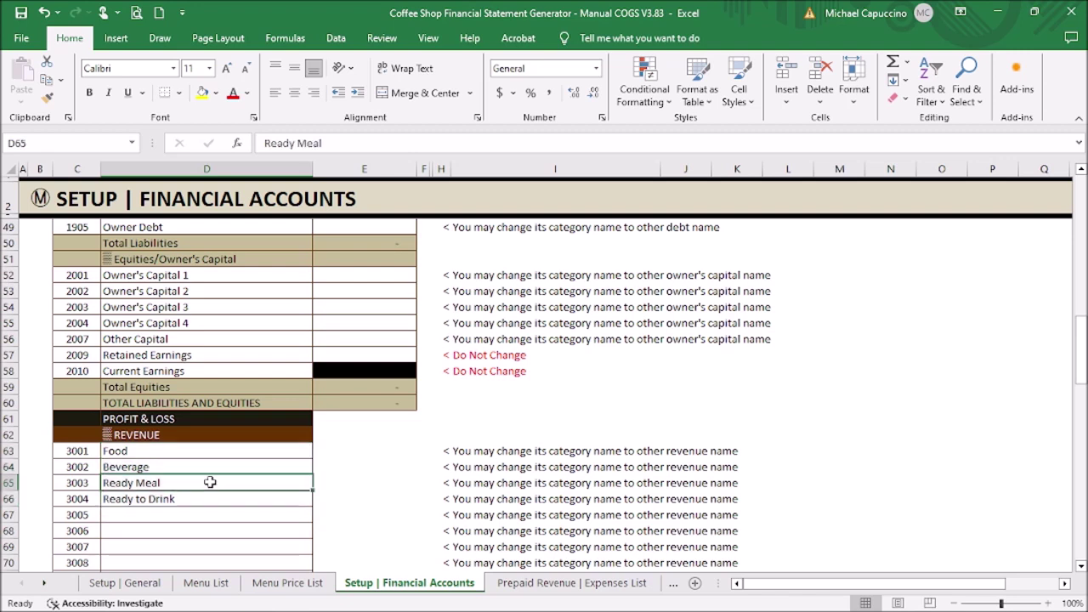
# In the prepaid list's Paid Before Current Year table, enter a first item with category Prepaid Expenses and description Rental Fee.
pyautogui.click(40, 198)
pyautogui.click(383, 288)
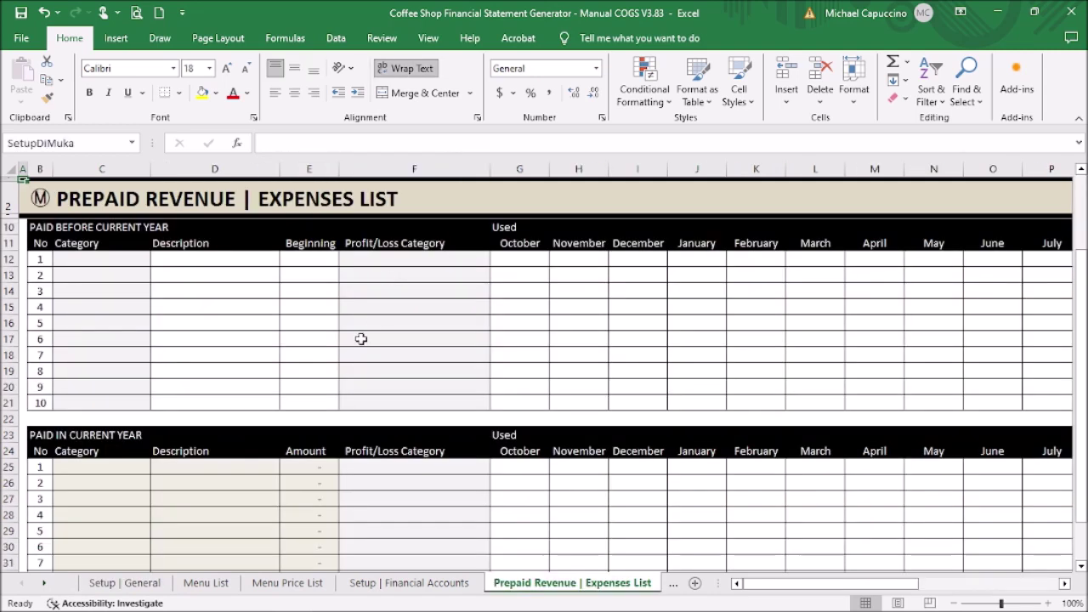
pyautogui.click(127, 259)
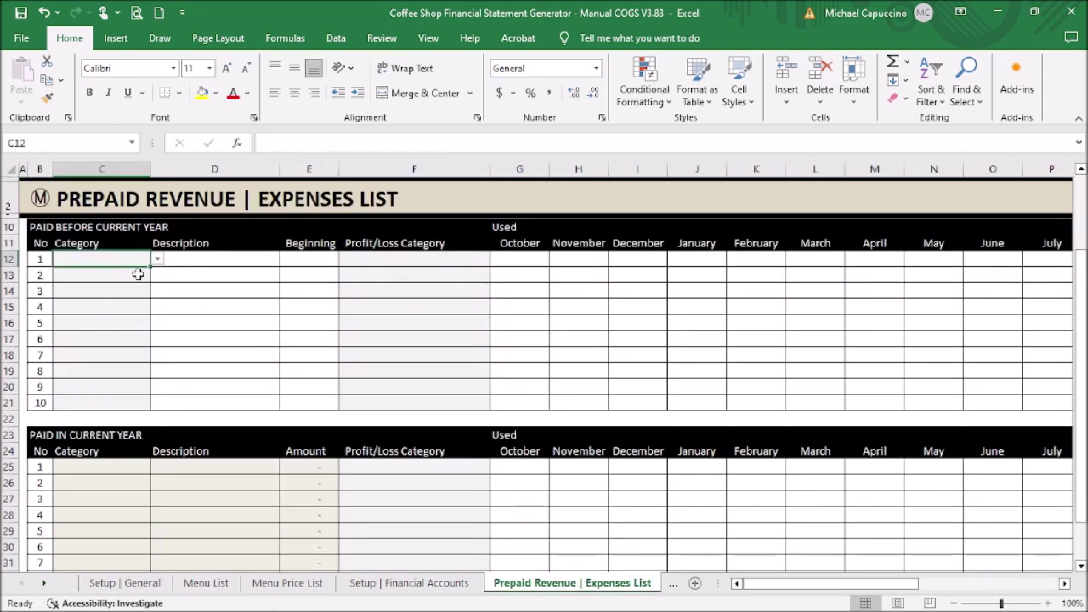
pyautogui.click(157, 259)
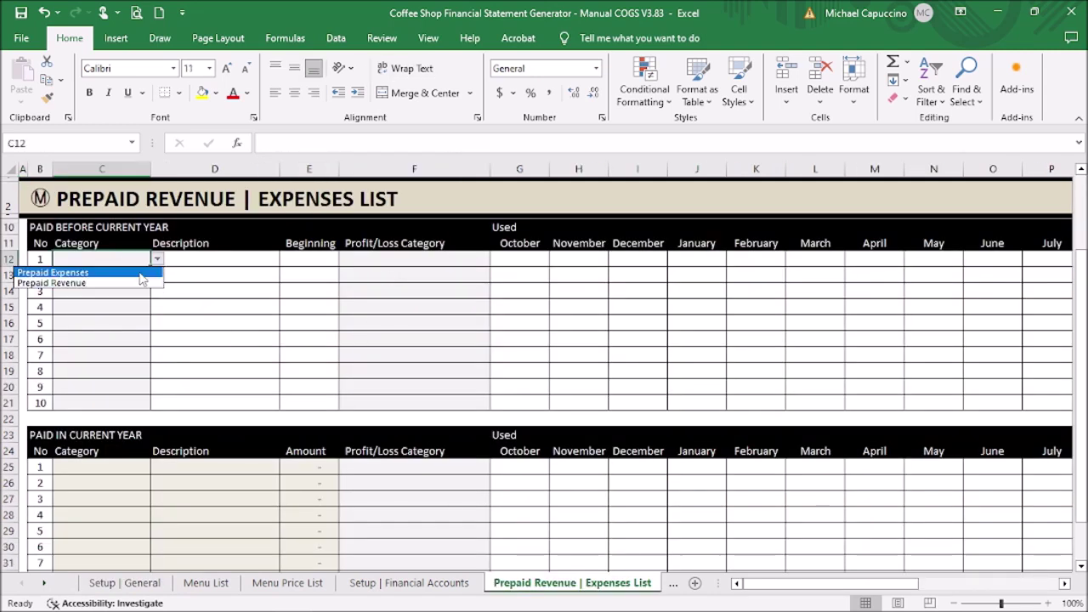
pyautogui.click(140, 274)
pyautogui.click(233, 268)
pyautogui.write('Rental')
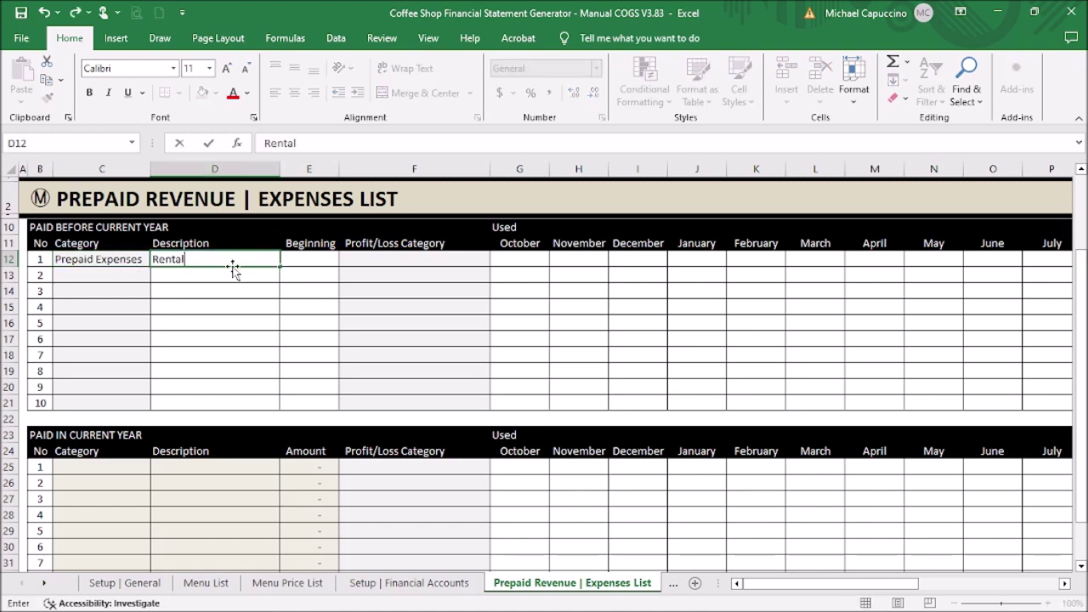
pyautogui.write(' Fee')
pyautogui.press('Return')
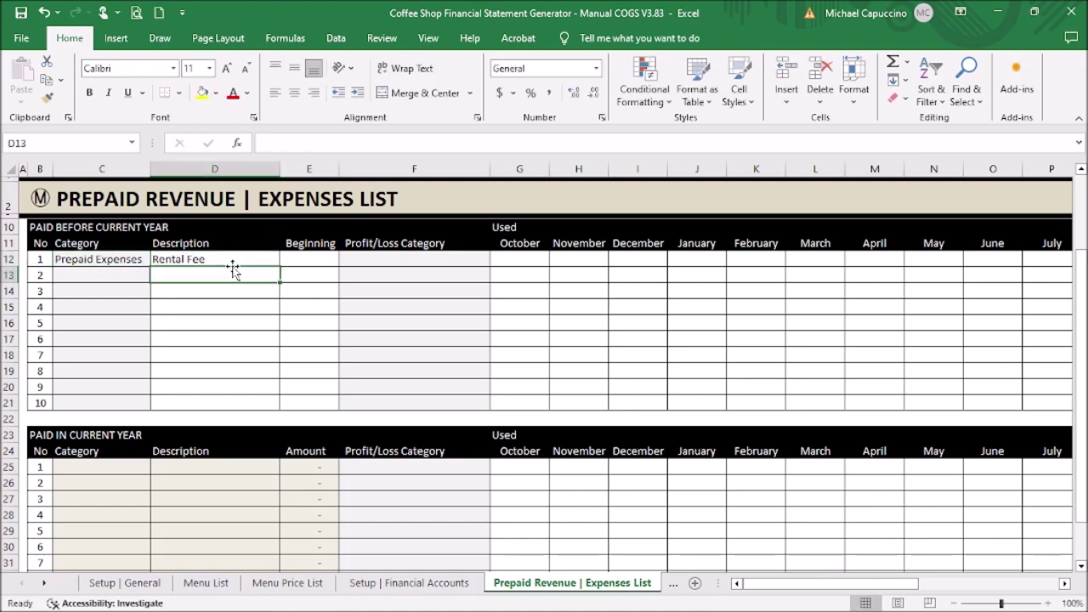
# Give the Rental Fee item a beginning amount of 500 and the profit/loss category EXP - Rent.
pyautogui.click(312, 255)
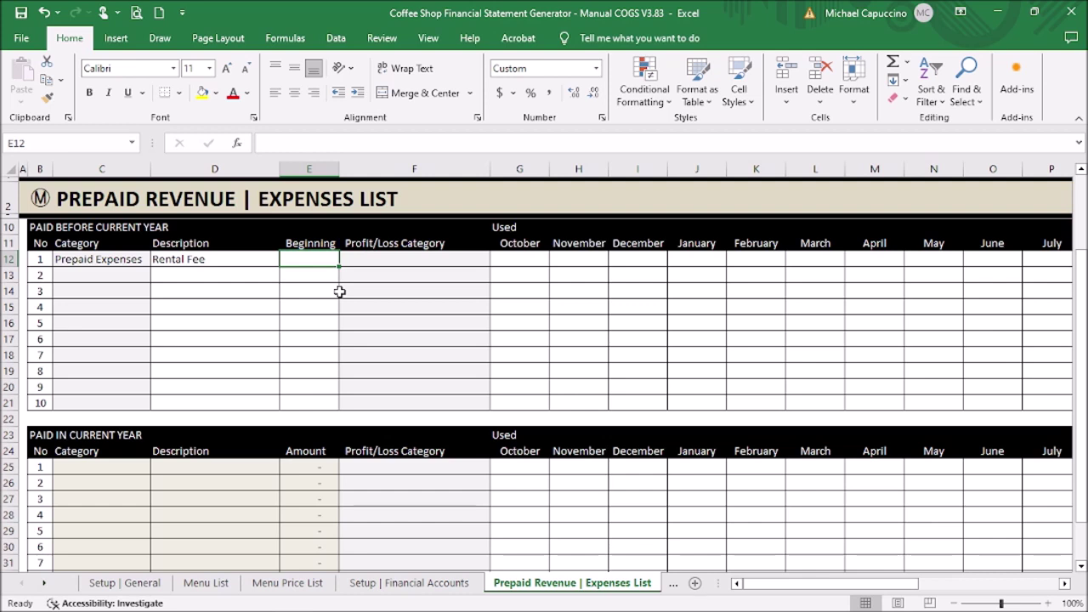
pyautogui.write('5000')
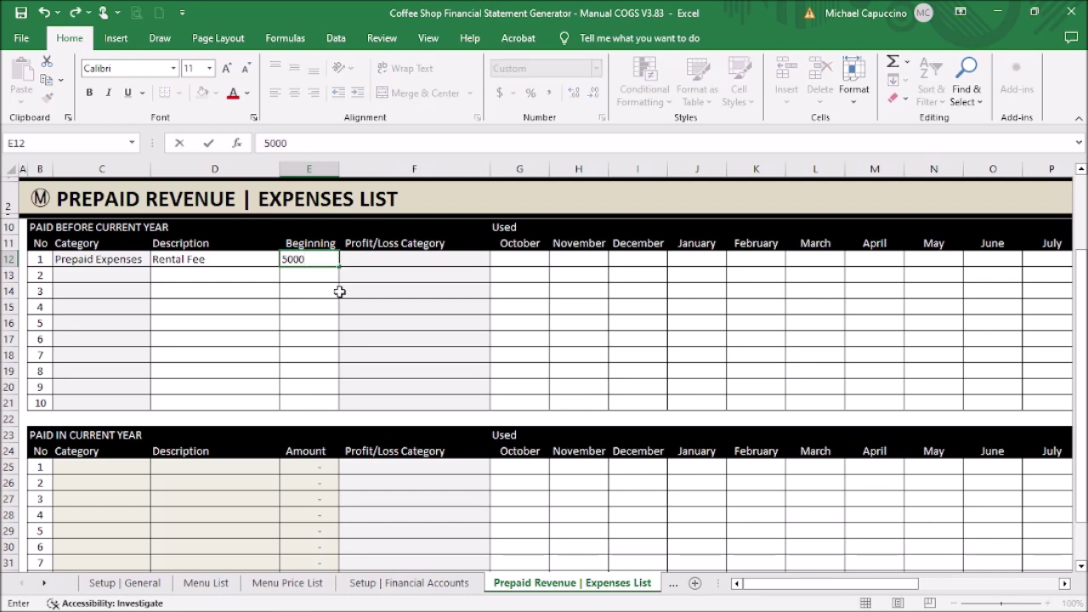
pyautogui.press('Return')
pyautogui.click(433, 259)
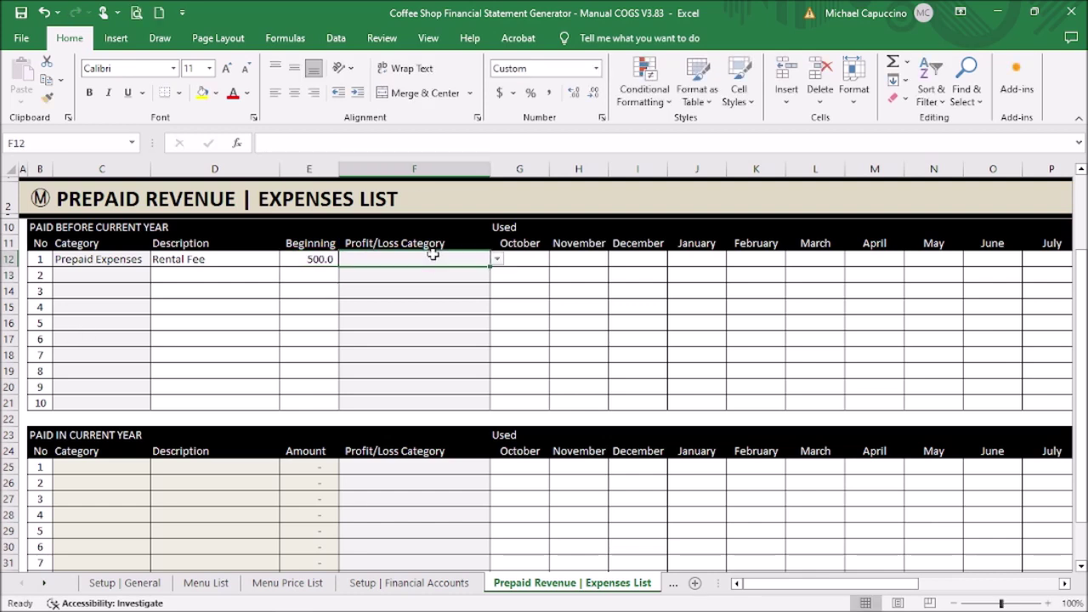
pyautogui.click(497, 259)
pyautogui.moveTo(497, 291); pyautogui.dragTo(490, 324)
pyautogui.scroll(1, 492, 320)
pyautogui.scroll(5, 488, 318)
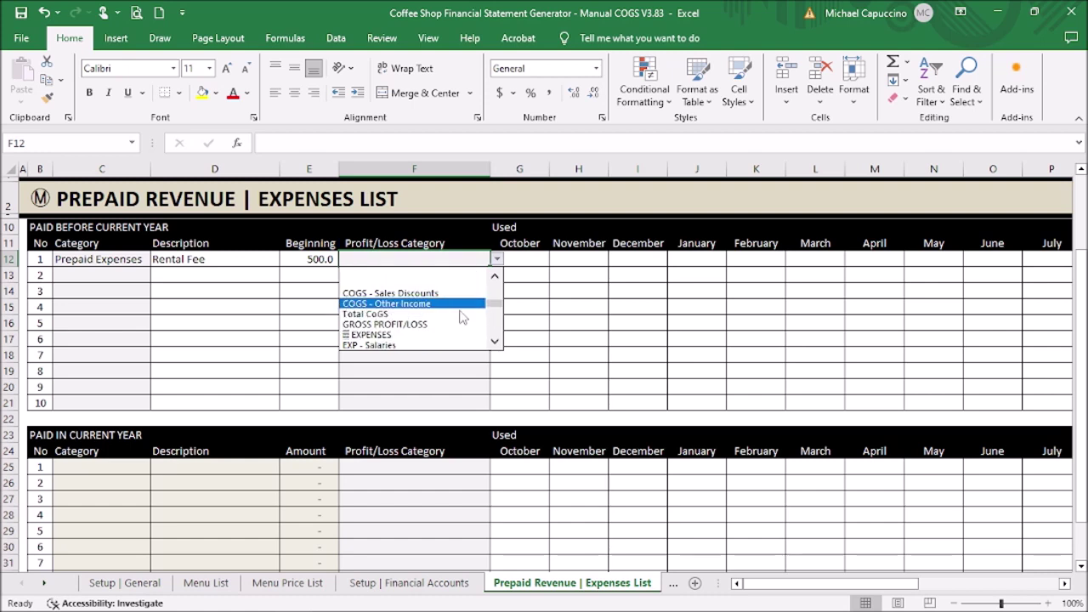
pyautogui.scroll(-2, 499, 343)
pyautogui.scroll(-5, 499, 342)
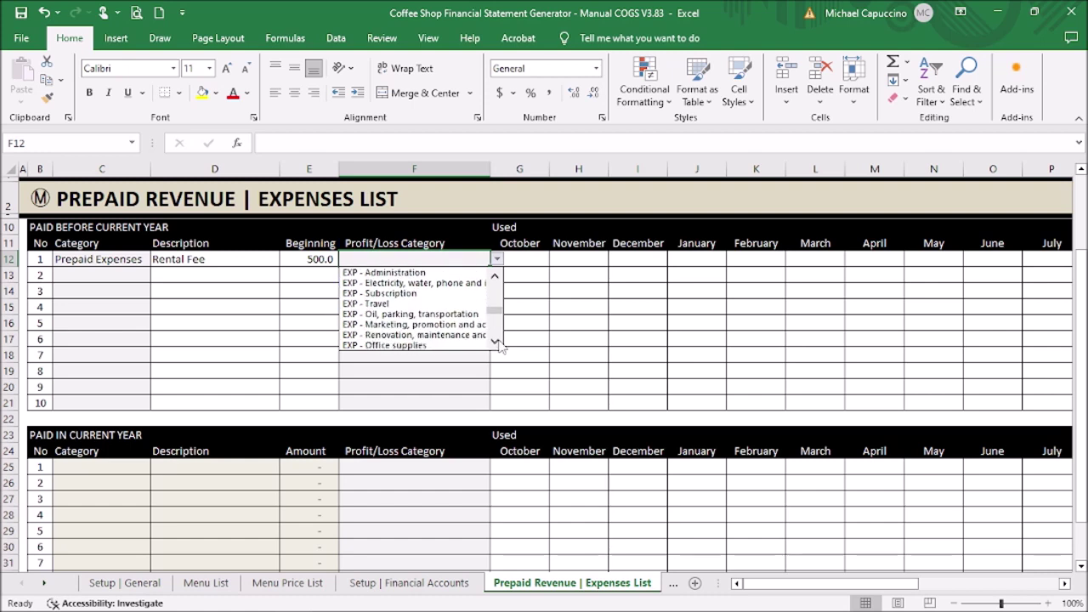
pyautogui.scroll(-3, 499, 343)
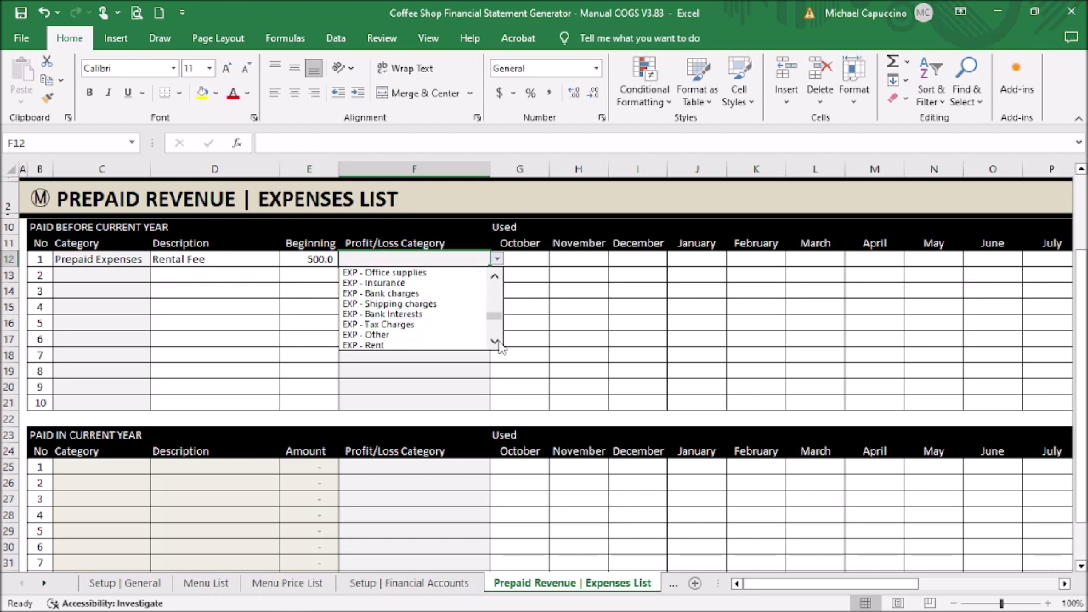
pyautogui.click(471, 313)
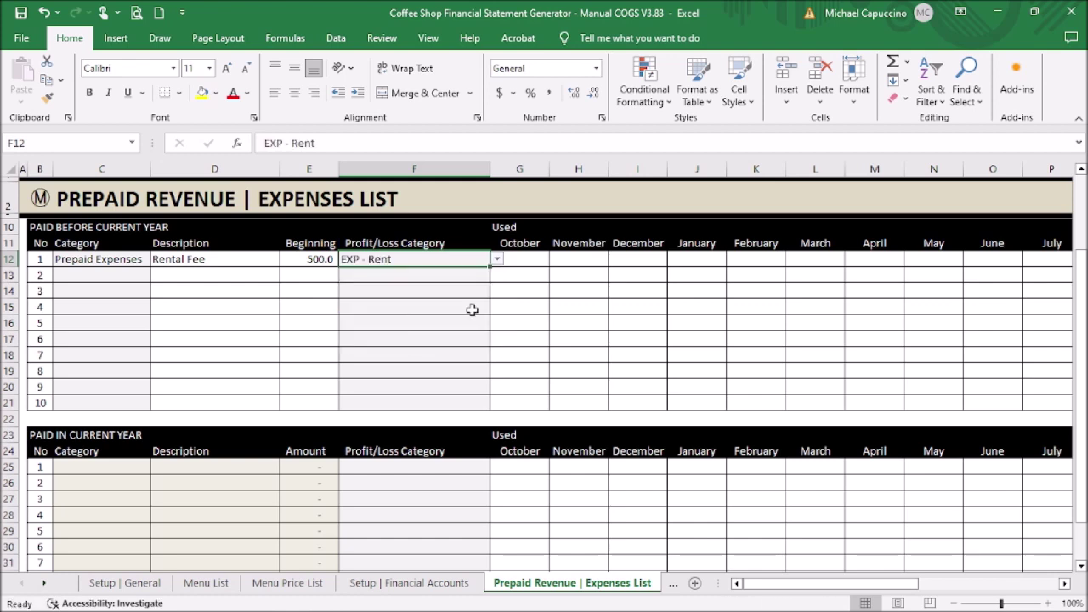
# Enter 100 as the used amount of the Rental Fee for each month from October through February.
pyautogui.click(535, 263)
pyautogui.write('100')
pyautogui.hotkey('ctrl', 'Return')
pyautogui.hotkey('ctrl', 'c')
pyautogui.press('Right')
pyautogui.hotkey('shift', 'Right')
pyautogui.hotkey('shift', 'Right')
pyautogui.hotkey('shift', 'Right')
pyautogui.press('Return')
pyautogui.click(575, 358)
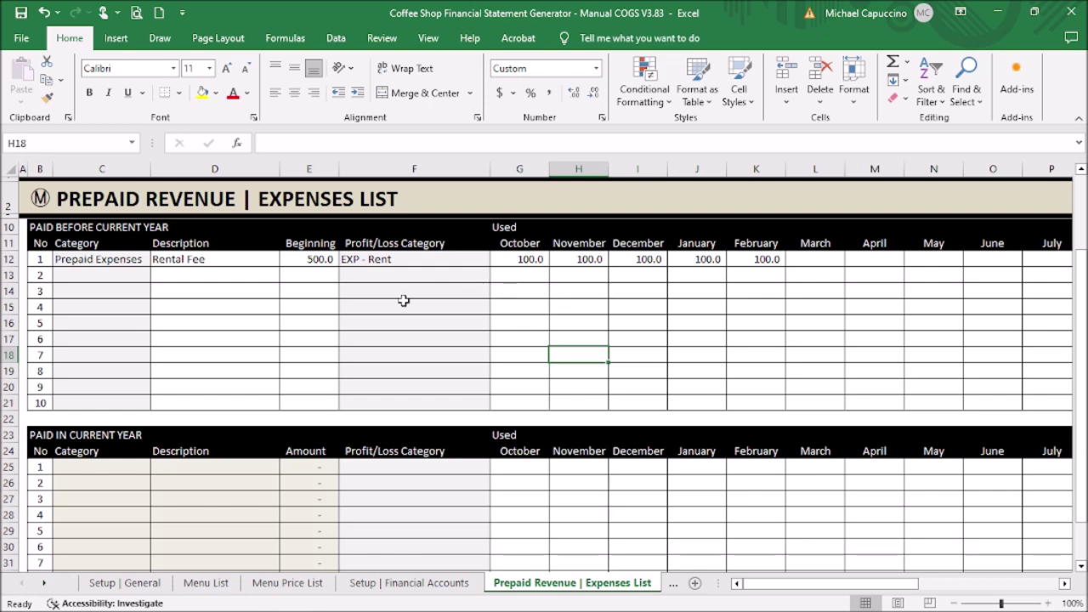
pyautogui.click(40, 434)
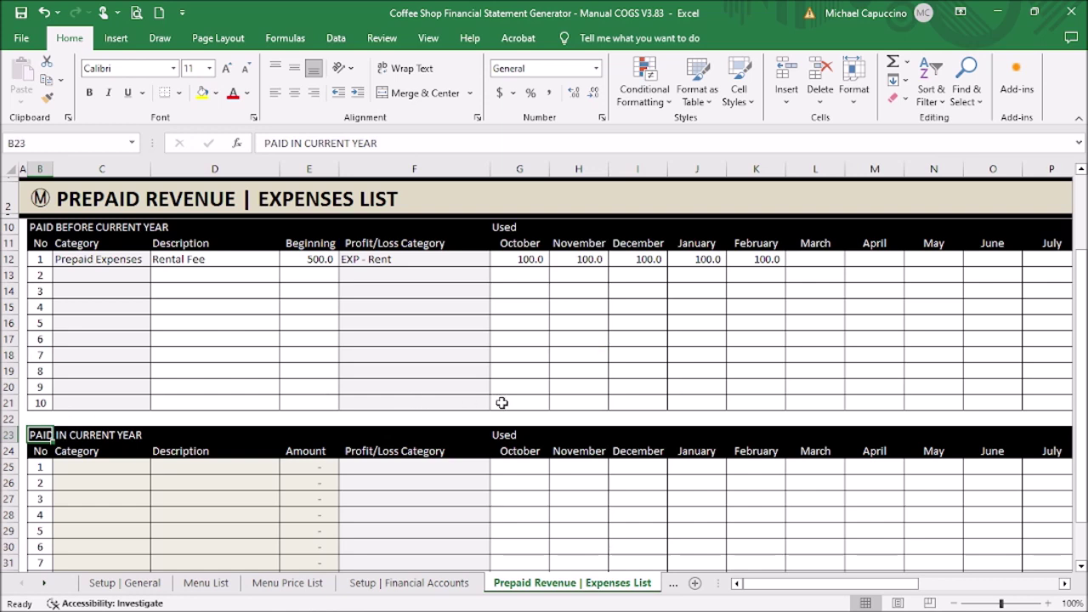
pyautogui.scroll(-1, 533, 415)
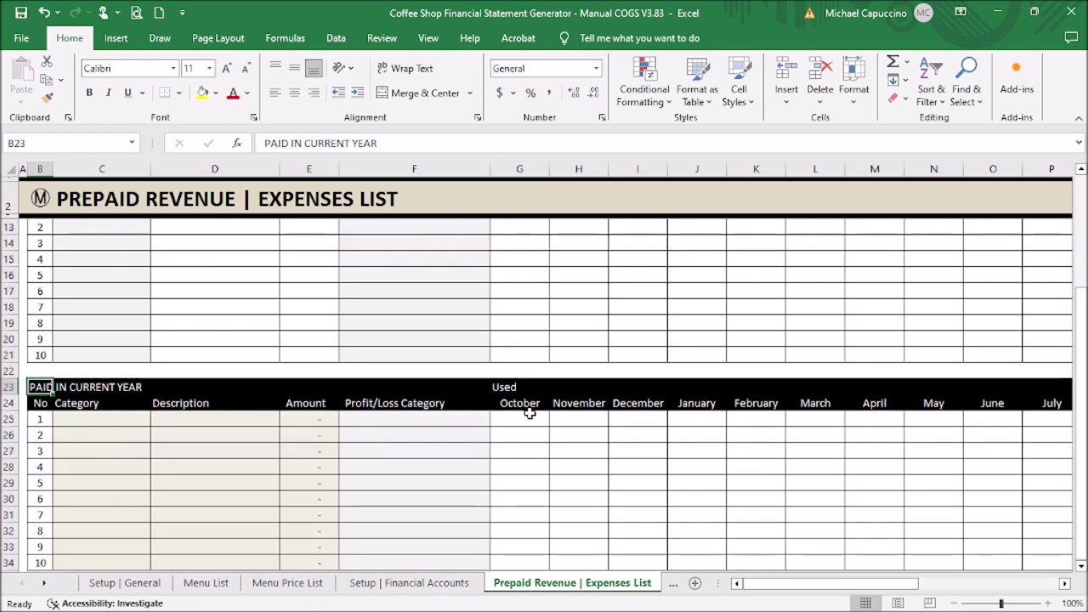
# In the menu setup list, enter a first item with ID001 and the name Hot Americano.
pyautogui.click(40, 201)
pyautogui.click(357, 334)
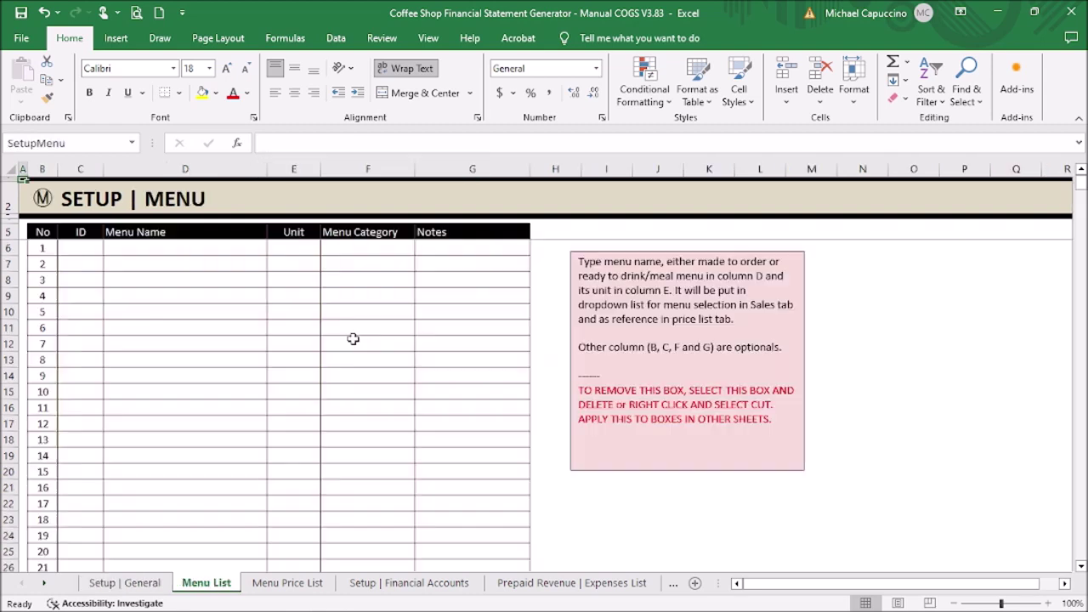
pyautogui.click(88, 245)
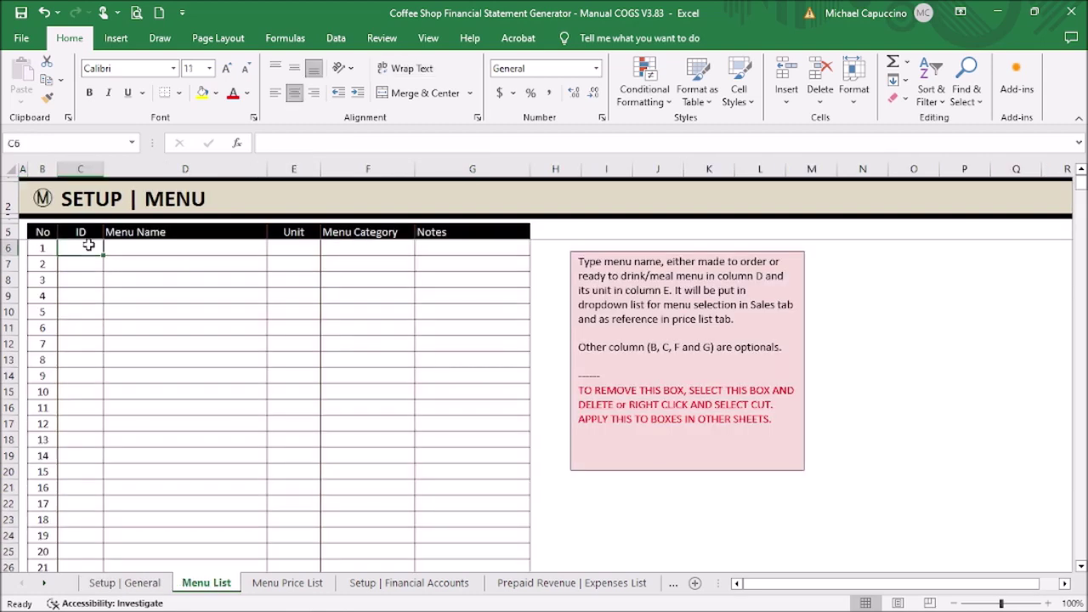
pyautogui.write('ID001')
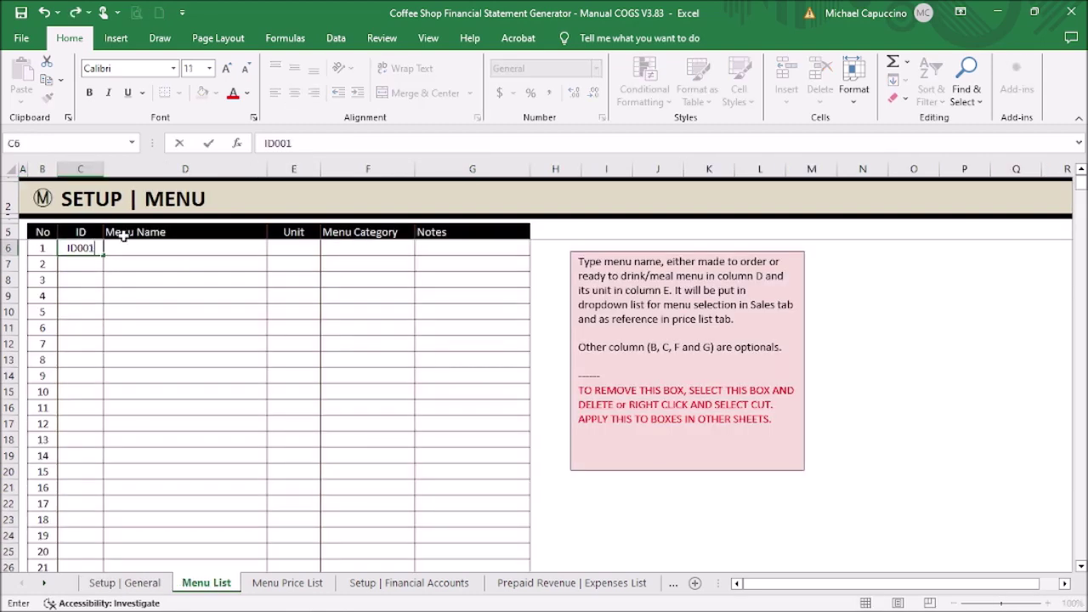
pyautogui.press('Tab')
pyautogui.write('Ame')
pyautogui.press('BackSpace')
pyautogui.press('BackSpace')
pyautogui.press('BackSpace')
pyautogui.write('Hot Americano')
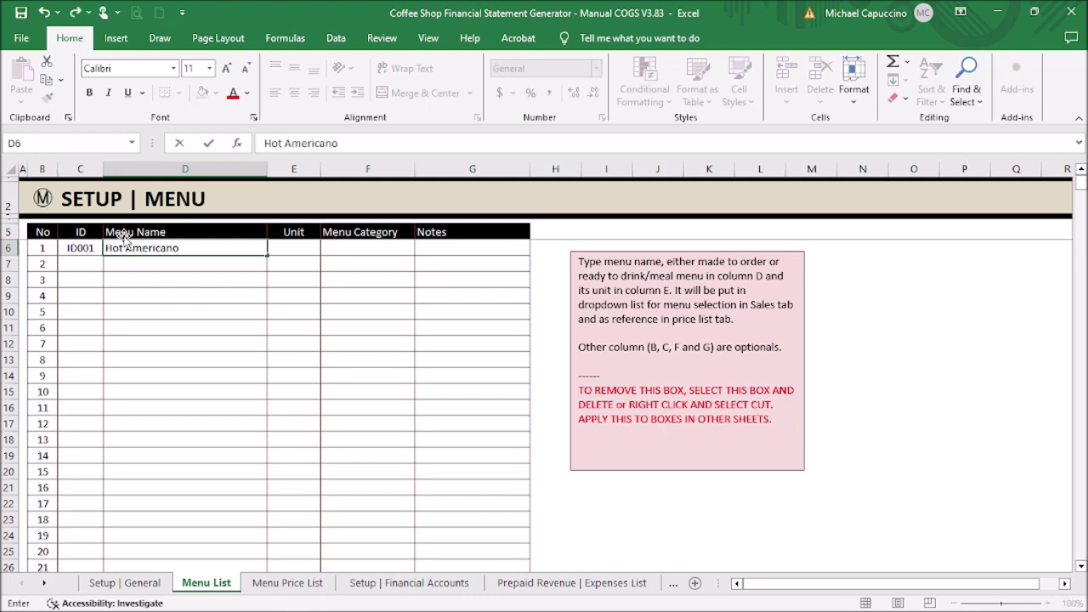
pyautogui.press('Return')
# Add Hot Espresso as the second menu item and fill the ID series down to give it ID002.
pyautogui.write('Hot Espressp')
pyautogui.press('Return')
pyautogui.press('Up')
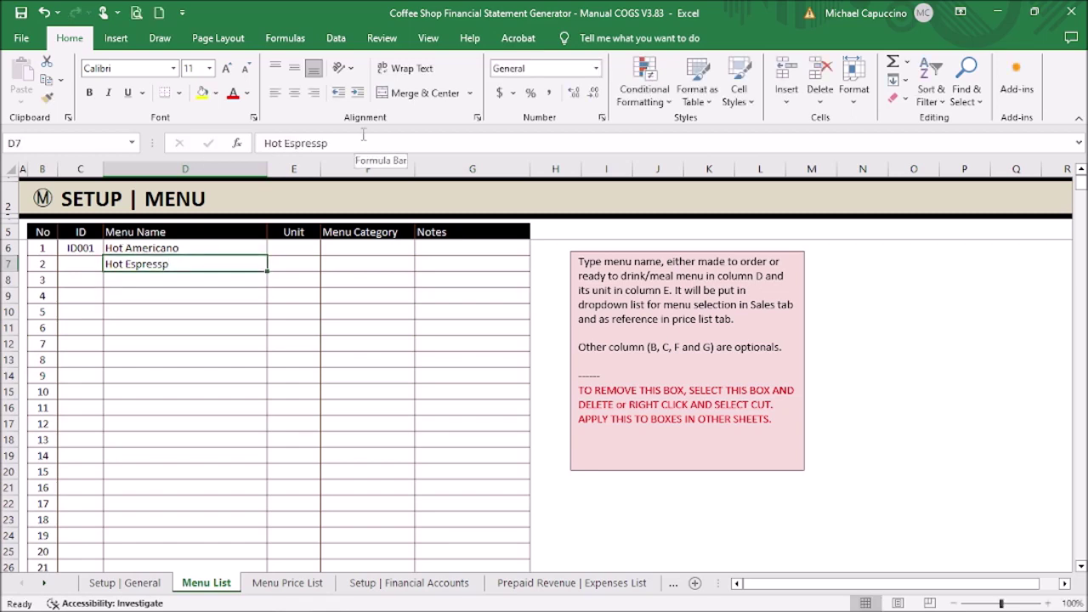
pyautogui.write('Hot Espress')
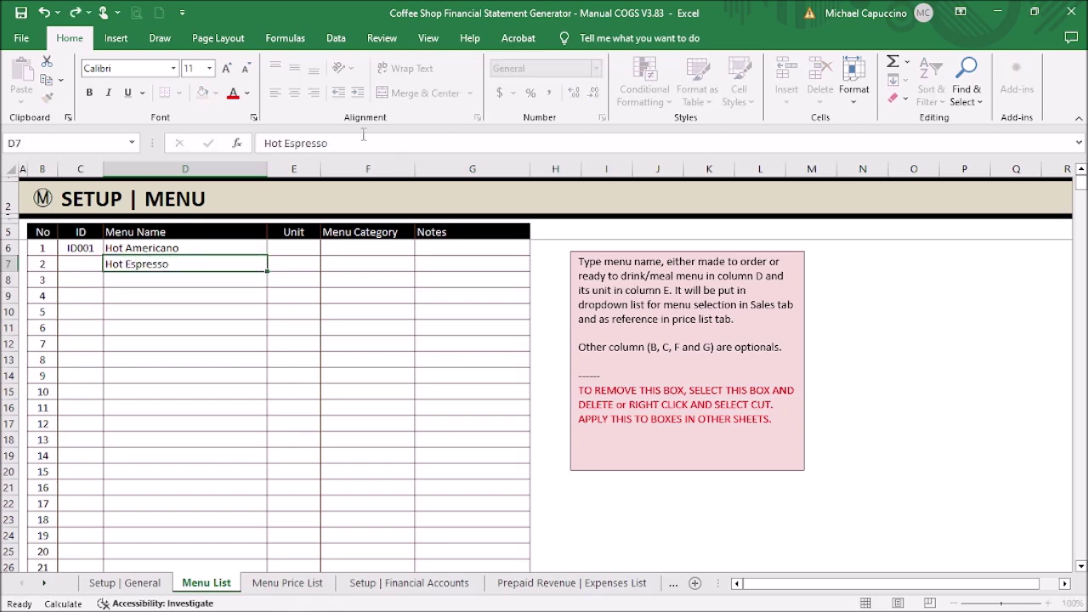
pyautogui.write('o')
pyautogui.click(79, 247)
pyautogui.moveTo(103, 255); pyautogui.dragTo(103, 270)
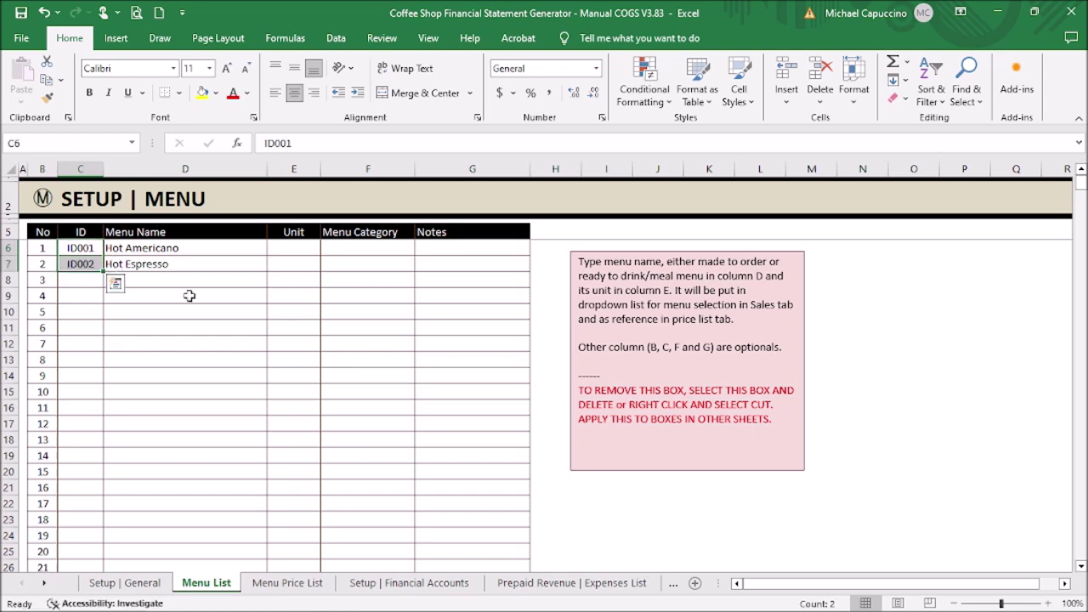
# Set the unit of both Hot Americano and Hot Espresso to Cup.
pyautogui.click(190, 309)
pyautogui.click(297, 247)
pyautogui.write('Gl')
pyautogui.press('BackSpace')
pyautogui.press('BackSpace')
pyautogui.write('Cup')
pyautogui.press('Return')
pyautogui.write('Cup')
pyautogui.press('Return')
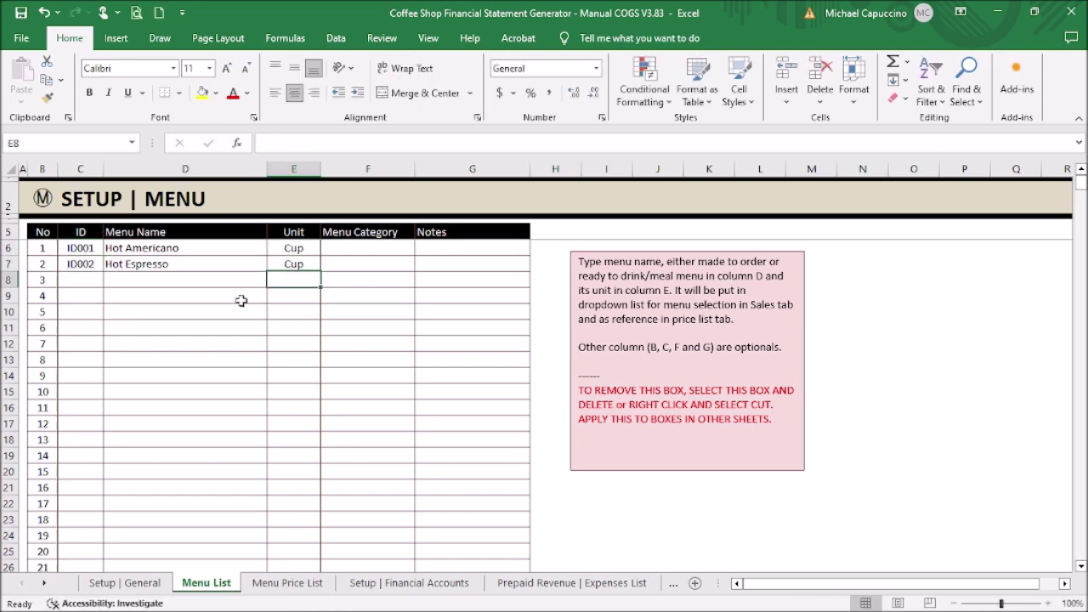
# Assign the menu category Coffee to both menu items.
pyautogui.click(338, 246)
pyautogui.write('Coffee')
pyautogui.press('Return')
pyautogui.write('Co')
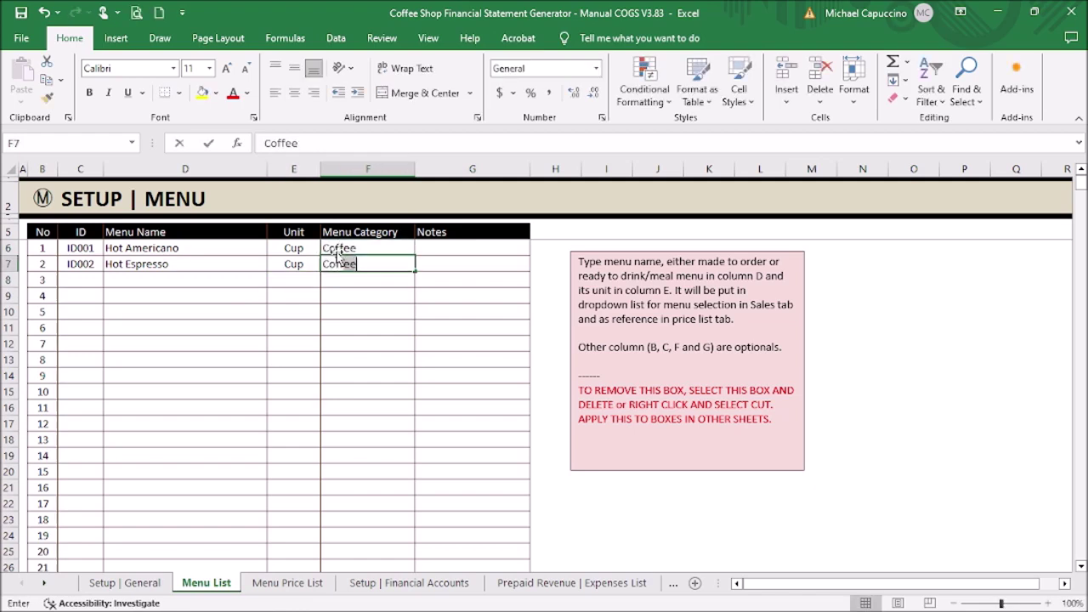
pyautogui.press('Return')
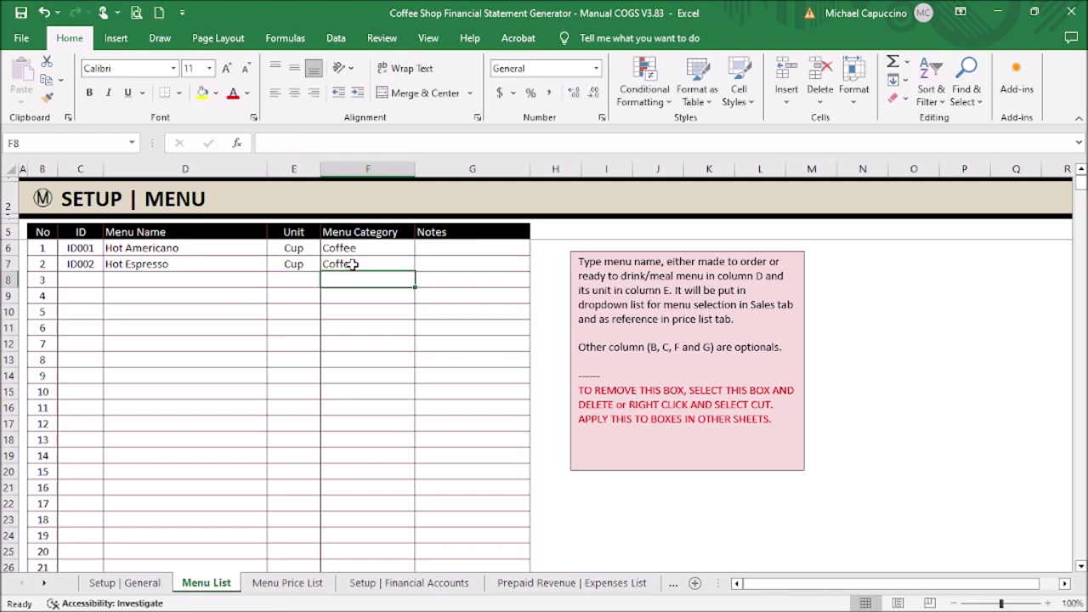
# In the menu price list, set the group 1 prices to 4 for Hot Americano and 5 for Hot Espresso.
pyautogui.hotkey('ctrl', 'pageup')
pyautogui.click(329, 348)
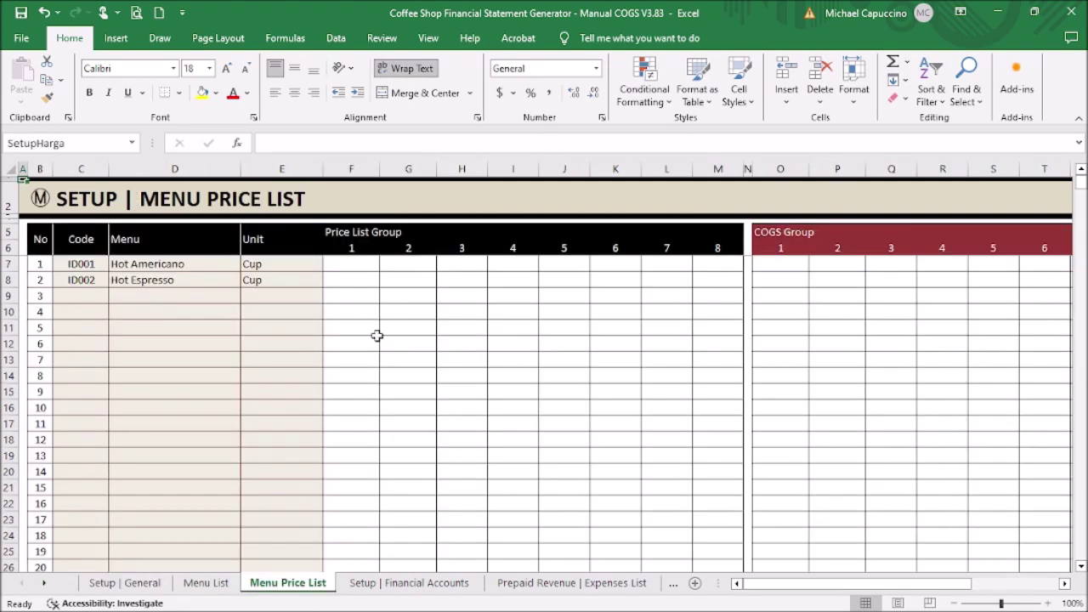
pyautogui.click(377, 263)
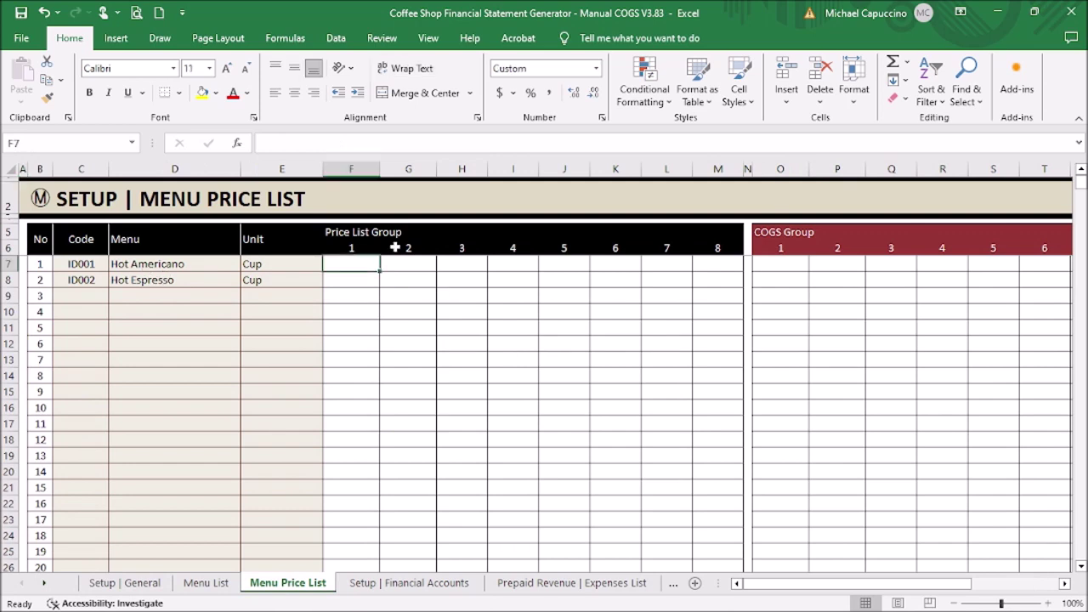
pyautogui.write('4')
pyautogui.press('Return')
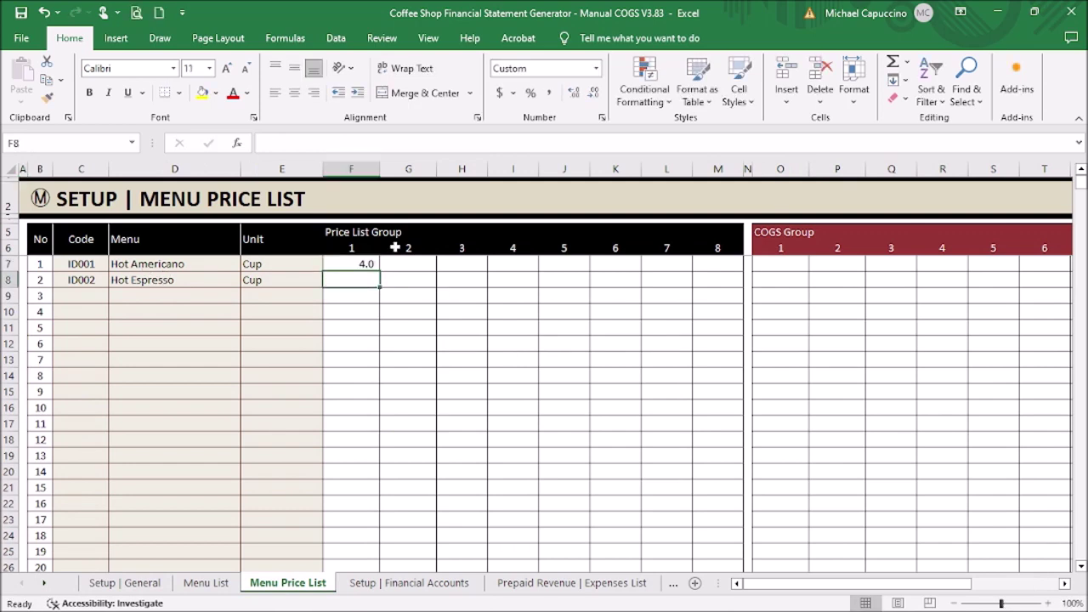
pyautogui.write('5')
pyautogui.hotkey('ctrl', 'Return')
# Enter 6 as the price list group 2 price of both menu items.
pyautogui.press('Up')
pyautogui.press('Right')
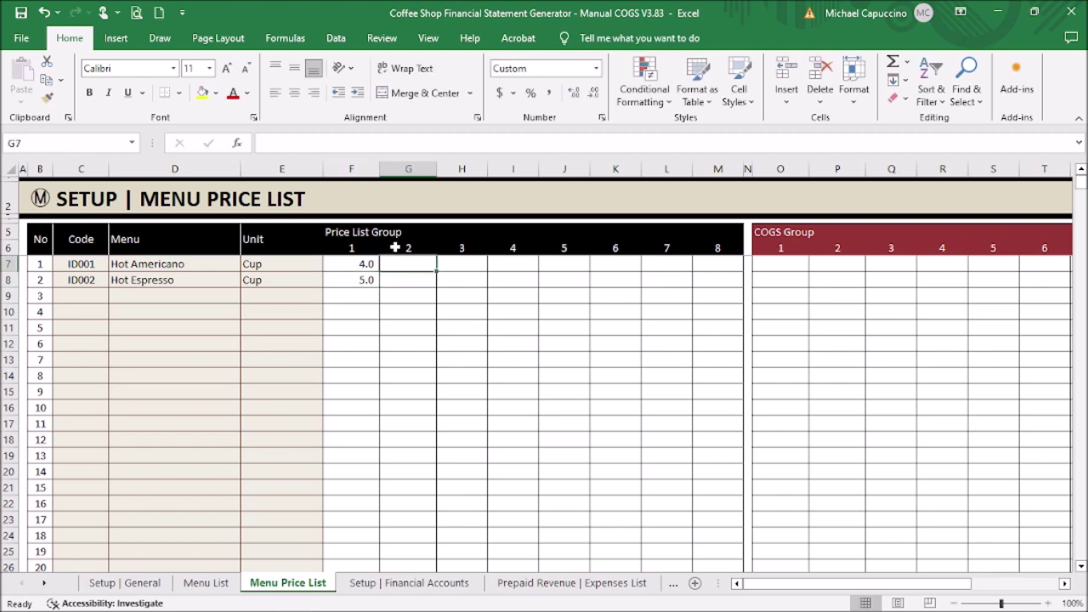
pyautogui.write('6')
pyautogui.press('Return')
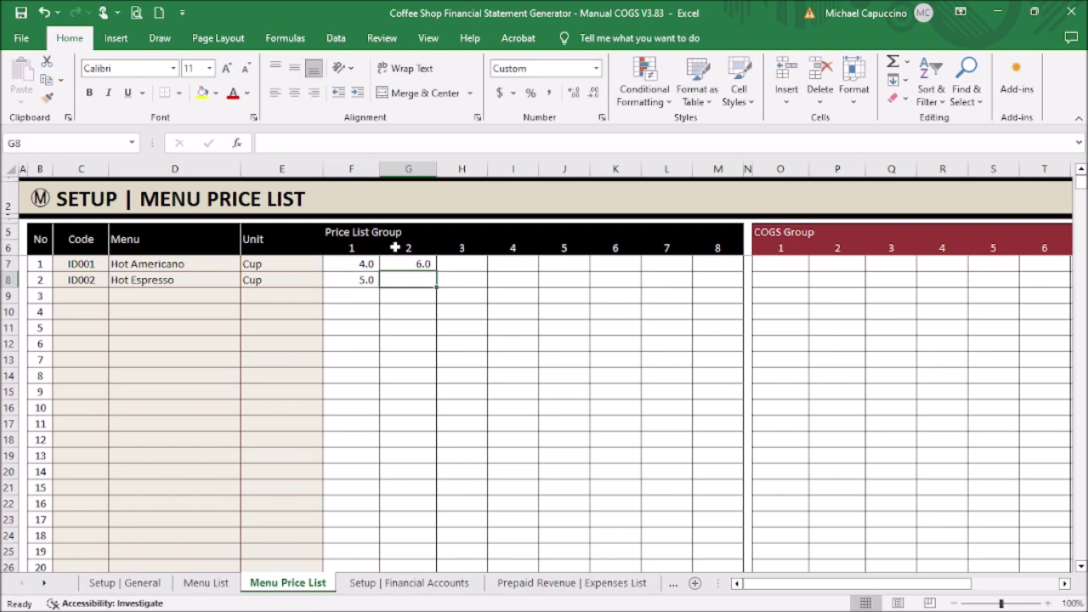
pyautogui.write('6')
pyautogui.hotkey('ctrl', 'Return')
# Set the price list group 3 prices to 8 for Hot Americano and 7 for Hot Espresso.
pyautogui.press('Up')
pyautogui.press('Right')
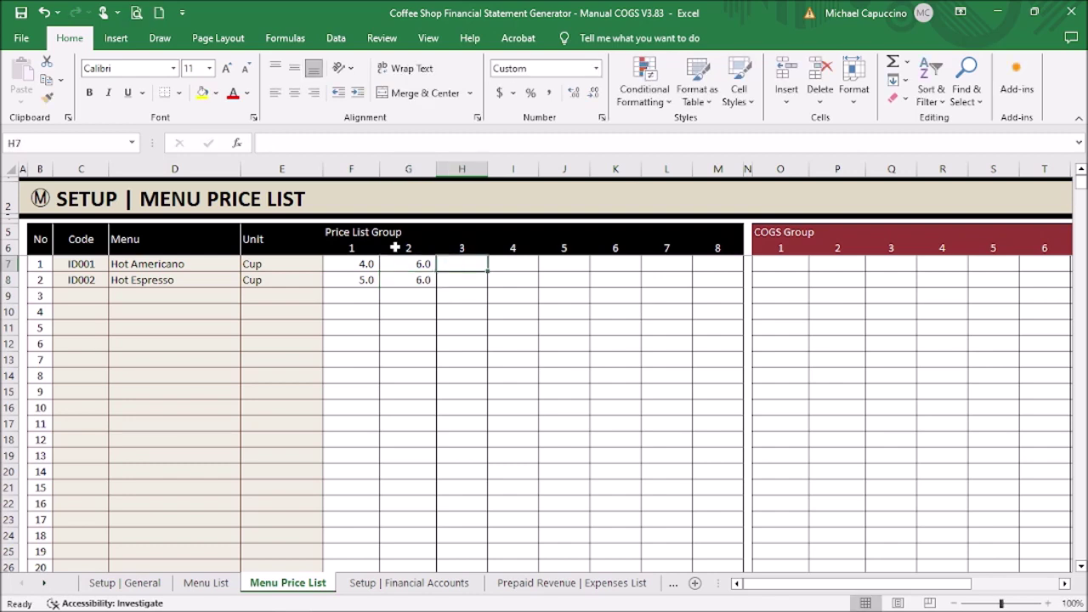
pyautogui.write('8')
pyautogui.hotkey('ctrl', 'Return')
pyautogui.press('Down')
pyautogui.write('7')
pyautogui.hotkey('ctrl', 'Return')
# Enter 3 as the COGS group 1 cost of both Hot Americano and Hot Espresso.
pyautogui.press('Up')
pyautogui.press('Right')
pyautogui.press('Right')
pyautogui.press('Right')
pyautogui.press('Right')
pyautogui.press('Right')
pyautogui.press('Right')
pyautogui.press('Right')
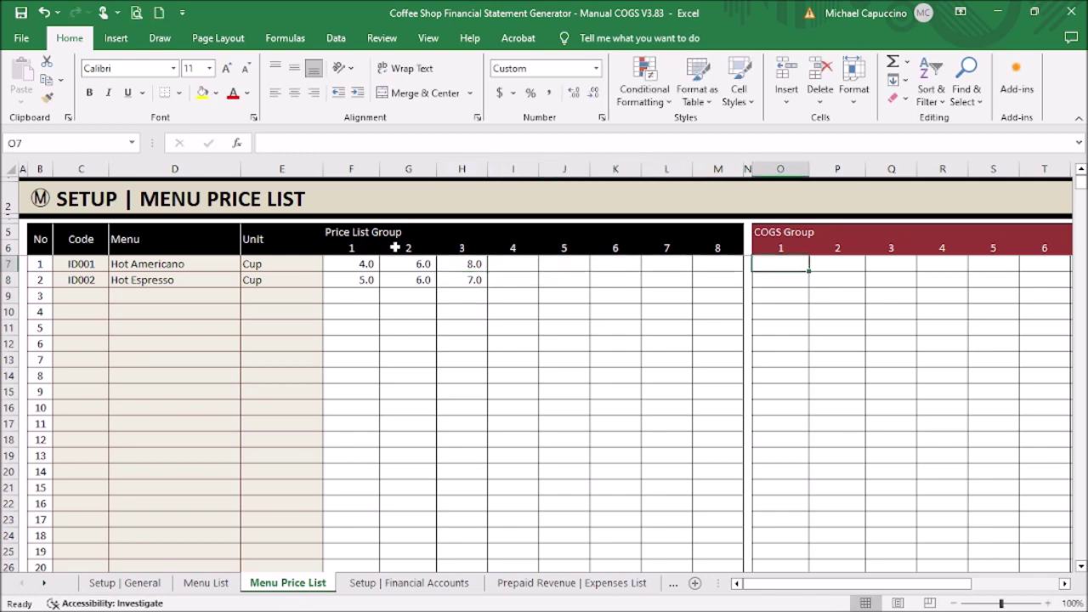
pyautogui.write('3')
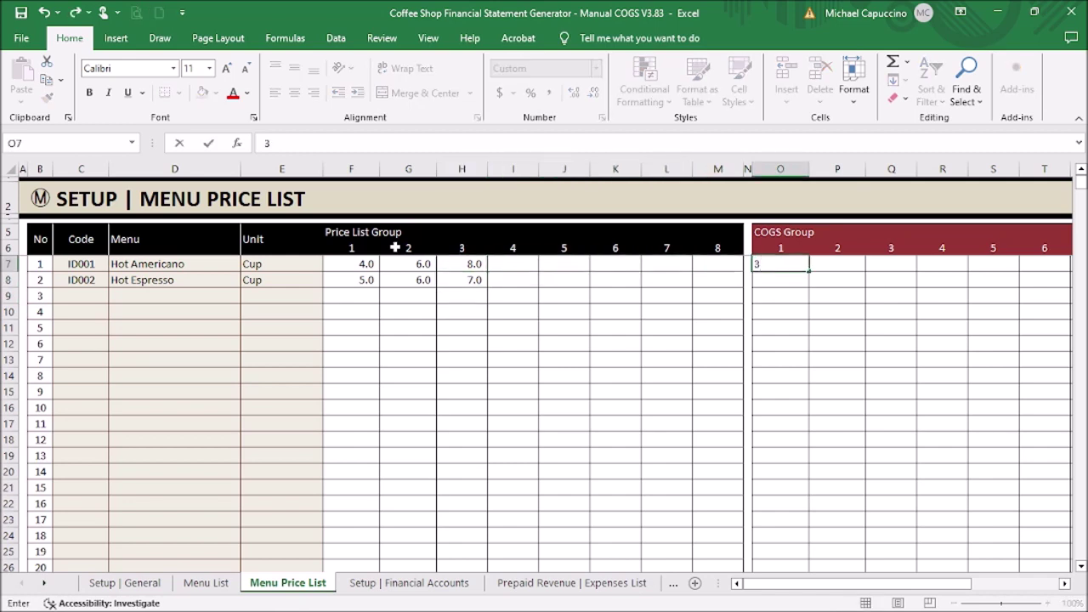
pyautogui.hotkey('ctrl', 'Return')
pyautogui.press('Down')
pyautogui.write('3')
pyautogui.hotkey('ctrl', 'Return')
# Enter 3.5 as the COGS group 2 cost of both menu items.
pyautogui.press('Up')
pyautogui.press('Right')
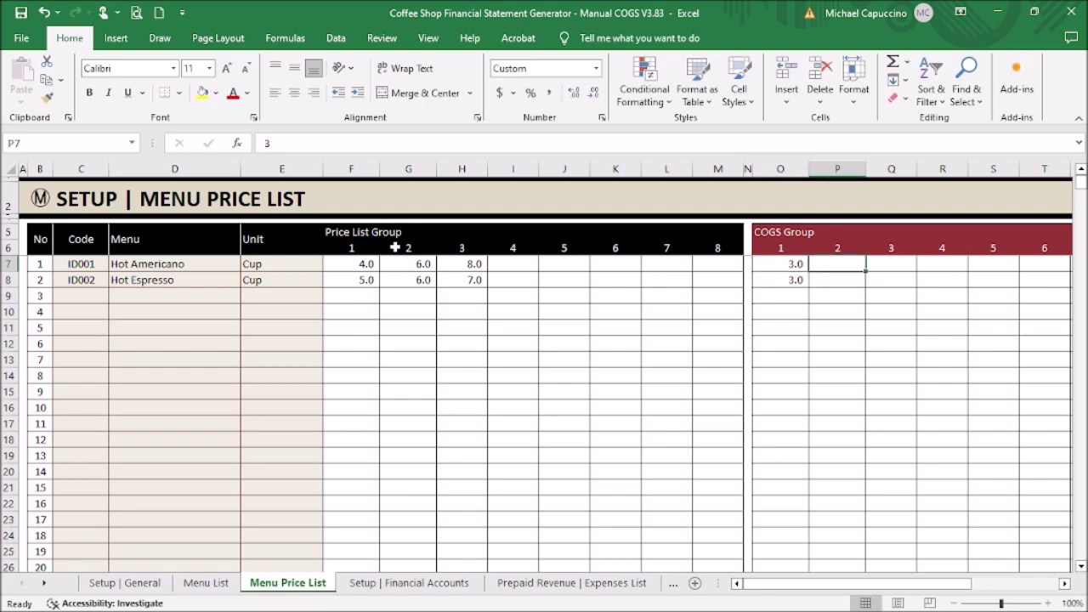
pyautogui.write('3.5')
pyautogui.press('Return')
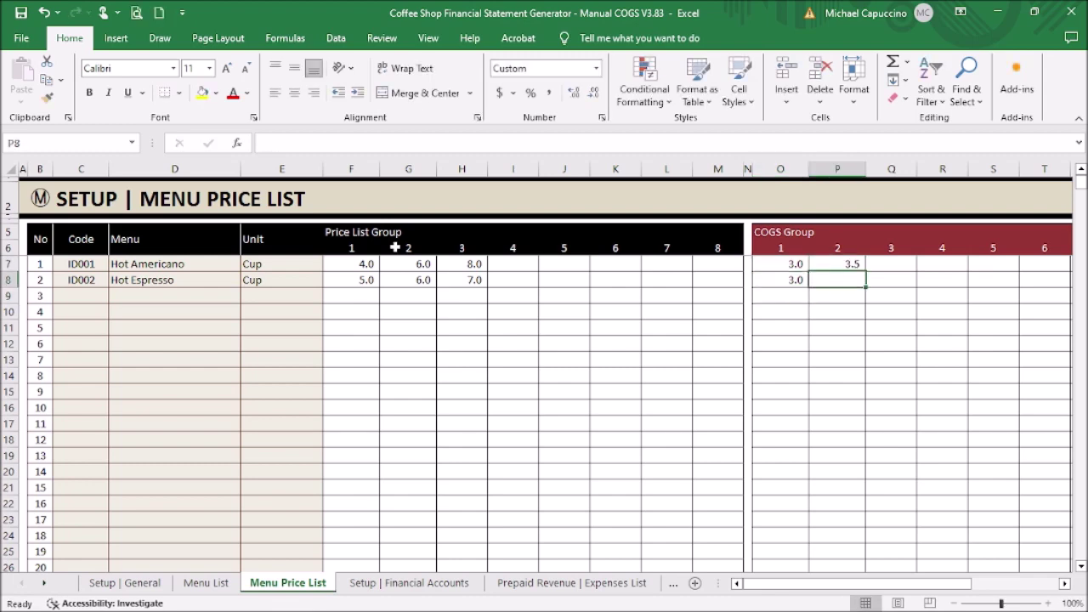
pyautogui.write('3.')
pyautogui.press('Return')
# Enter 4 as the COGS group 3 cost of both menu items.
pyautogui.press('Up')
pyautogui.press('Up')
pyautogui.press('Right')
pyautogui.write('4')
pyautogui.press('Return')
pyautogui.write('4')
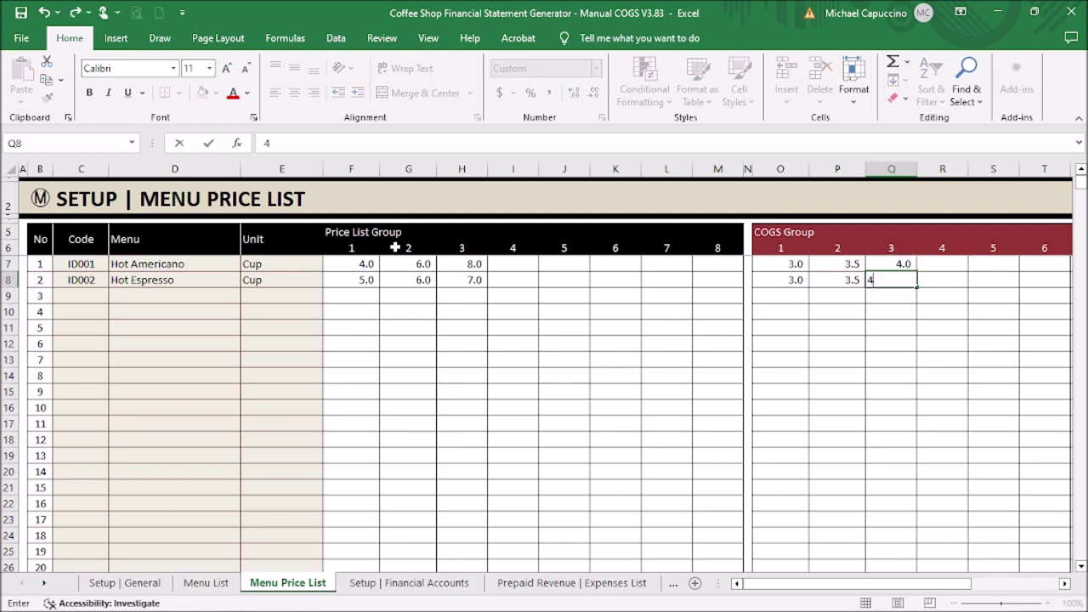
pyautogui.press('Return')
# In the Sales | COGS sheet, enter a first sale dated 1 oct 22 for customer Guest with the menu Hot Americano.
pyautogui.press('Left')
pyautogui.press('Left')
pyautogui.press('Left')
pyautogui.press('Left')
pyautogui.hotkey('ctrl', 'pageup')
pyautogui.hotkey('ctrl', 'pageup')
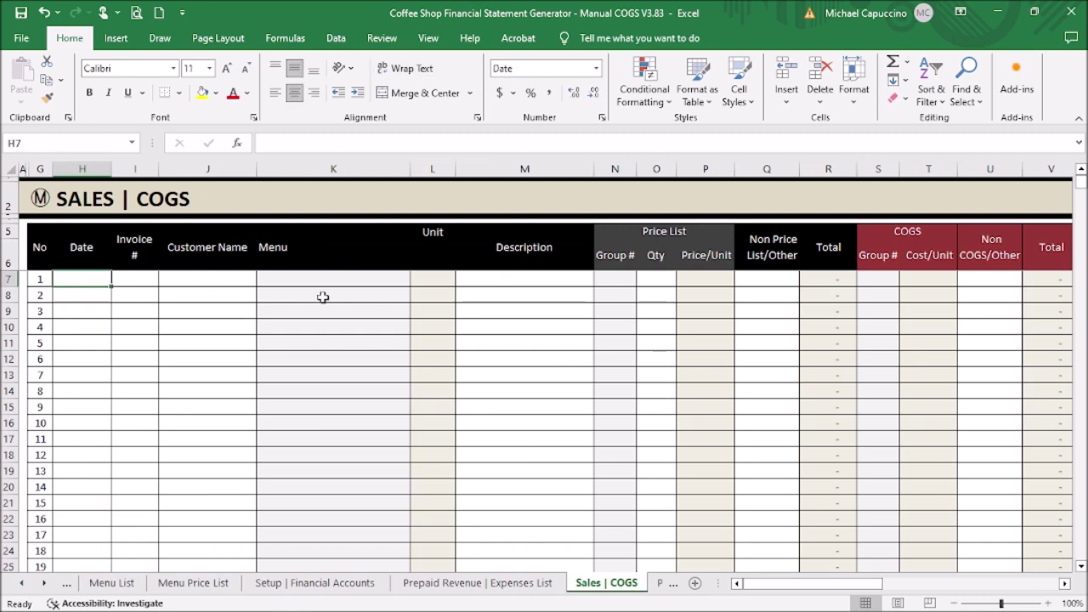
pyautogui.write('1 oct 22')
pyautogui.press('Tab')
pyautogui.write('Guest')
pyautogui.press('Tab')
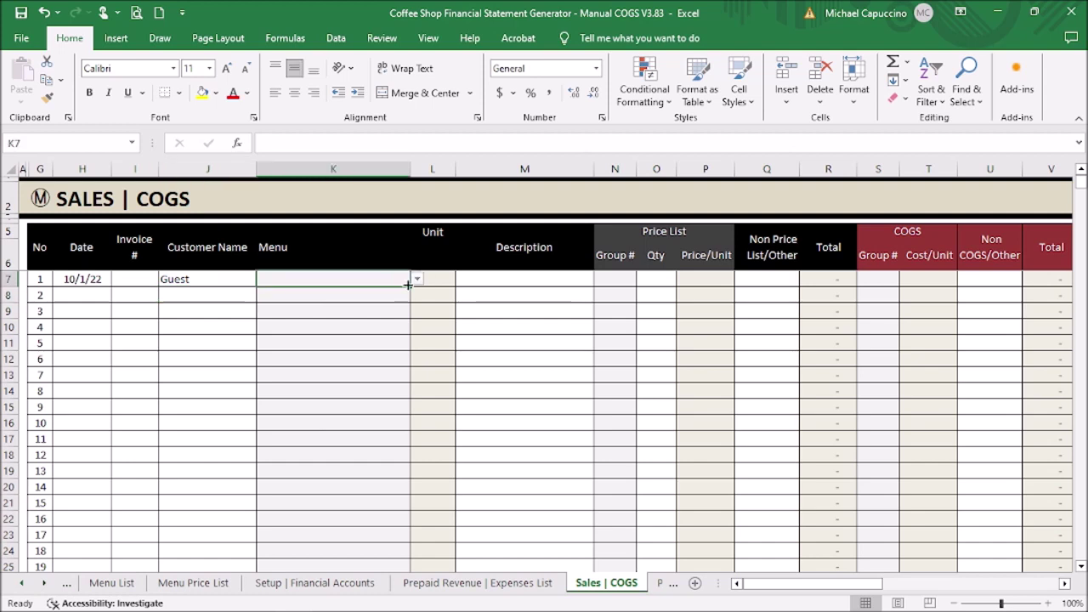
pyautogui.click(416, 280)
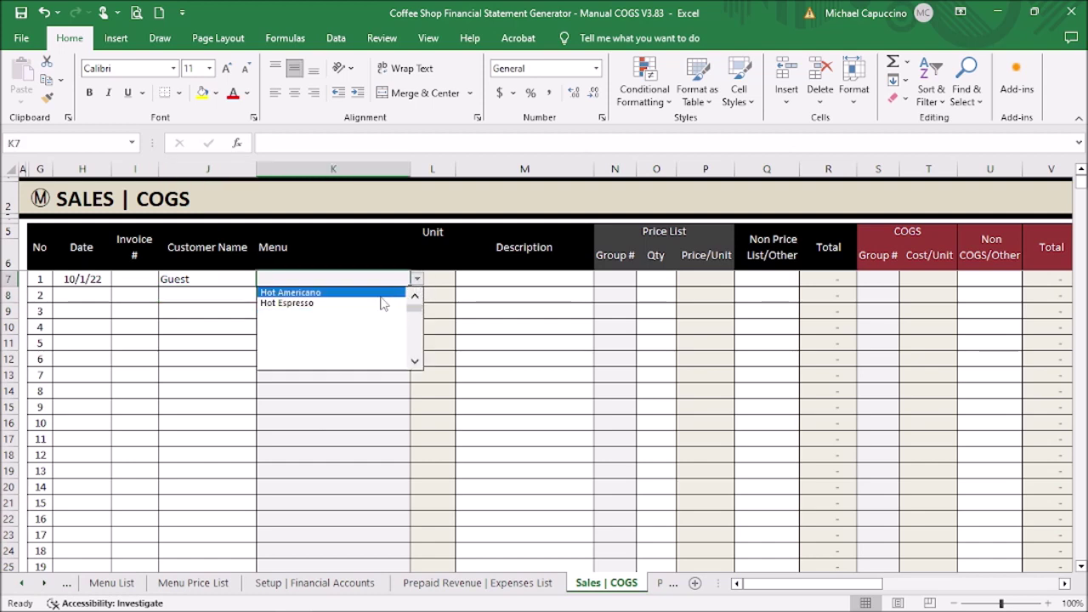
pyautogui.click(378, 292)
# Give the Hot Americano sale price list group 1 and a quantity of 1.
pyautogui.click(503, 279)
pyautogui.click(664, 278)
pyautogui.click(630, 280)
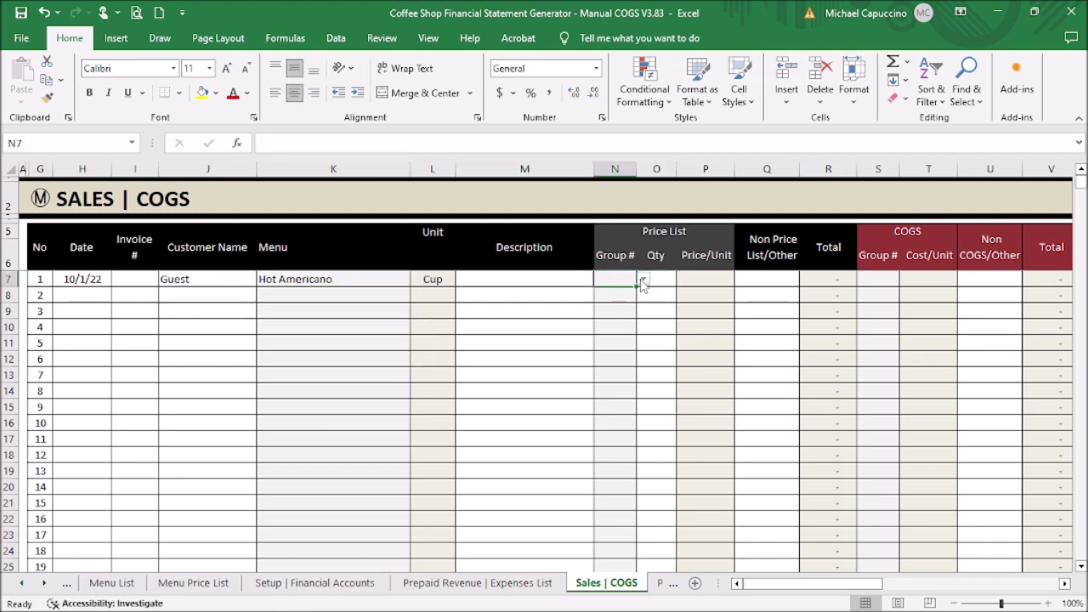
pyautogui.click(643, 280)
pyautogui.click(618, 293)
pyautogui.click(667, 279)
pyautogui.write('1')
pyautogui.press('Return')
# Assign COGS group 2 to the Hot Americano sale.
pyautogui.press('Up')
pyautogui.press('Right')
pyautogui.press('Right')
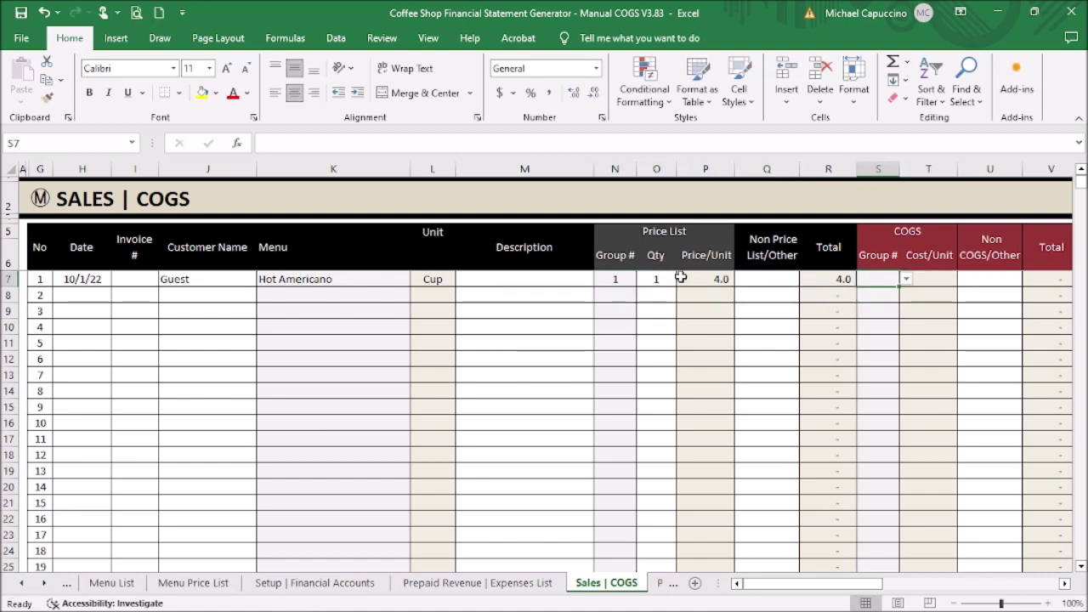
pyautogui.click(906, 279)
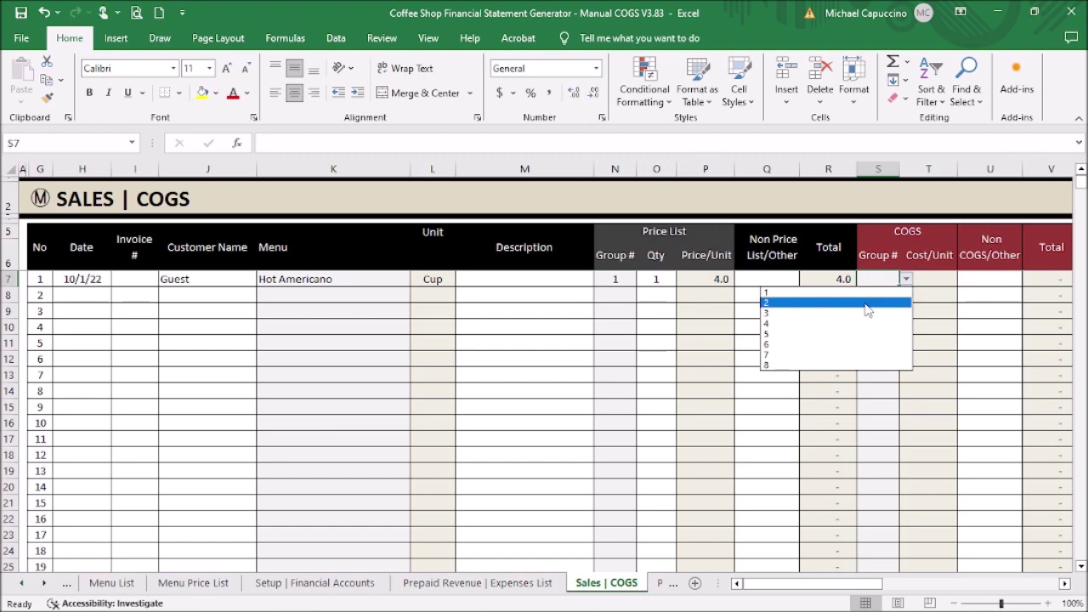
pyautogui.click(876, 304)
pyautogui.click(879, 358)
# Set the first sale's cash/receivable account to Cash.
pyautogui.click(989, 279)
pyautogui.press('Right')
pyautogui.press('Right')
pyautogui.press('Right')
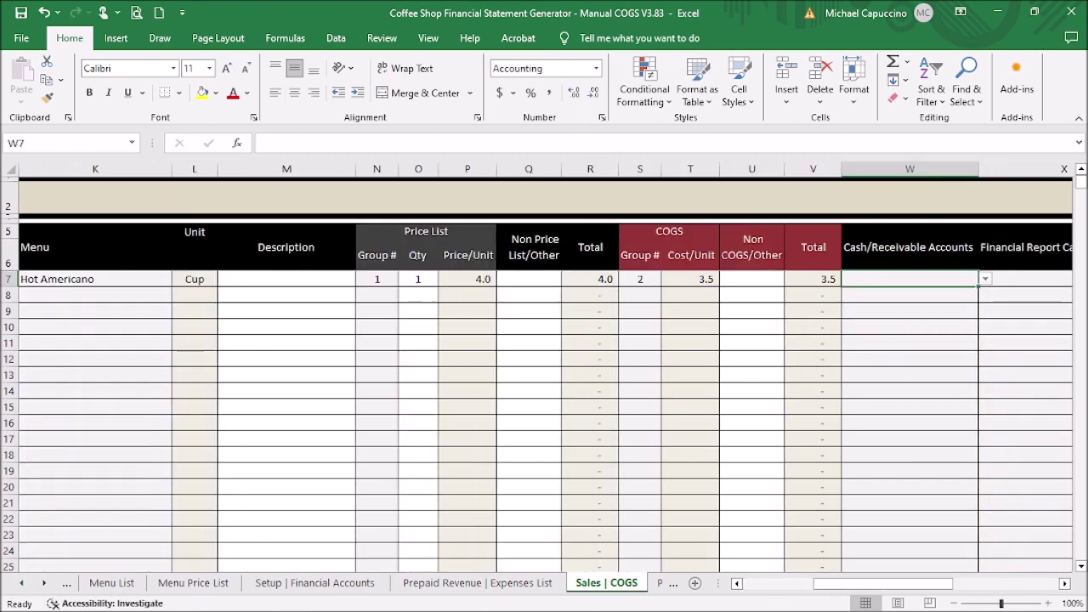
pyautogui.click(760, 277)
pyautogui.click(786, 279)
pyautogui.press('Down')
pyautogui.press('Return')
pyautogui.click(829, 282)
pyautogui.click(957, 280)
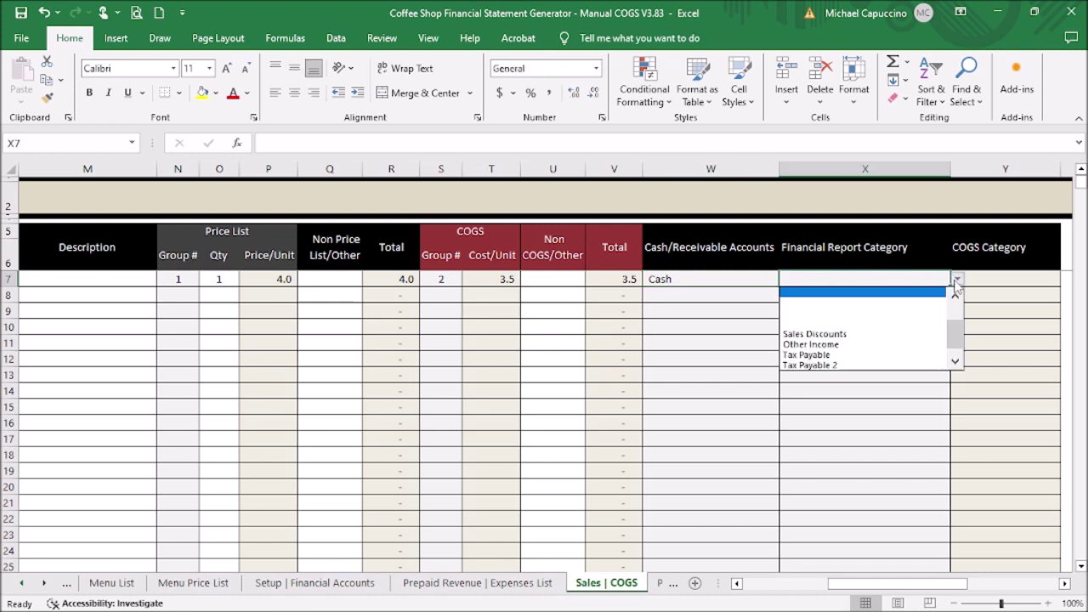
# Set the first sale's cash/receivable account to Bank 1 and its financial report category to Beverage.
pyautogui.click(692, 277)
pyautogui.click(786, 279)
pyautogui.click(717, 304)
pyautogui.click(813, 285)
pyautogui.click(957, 279)
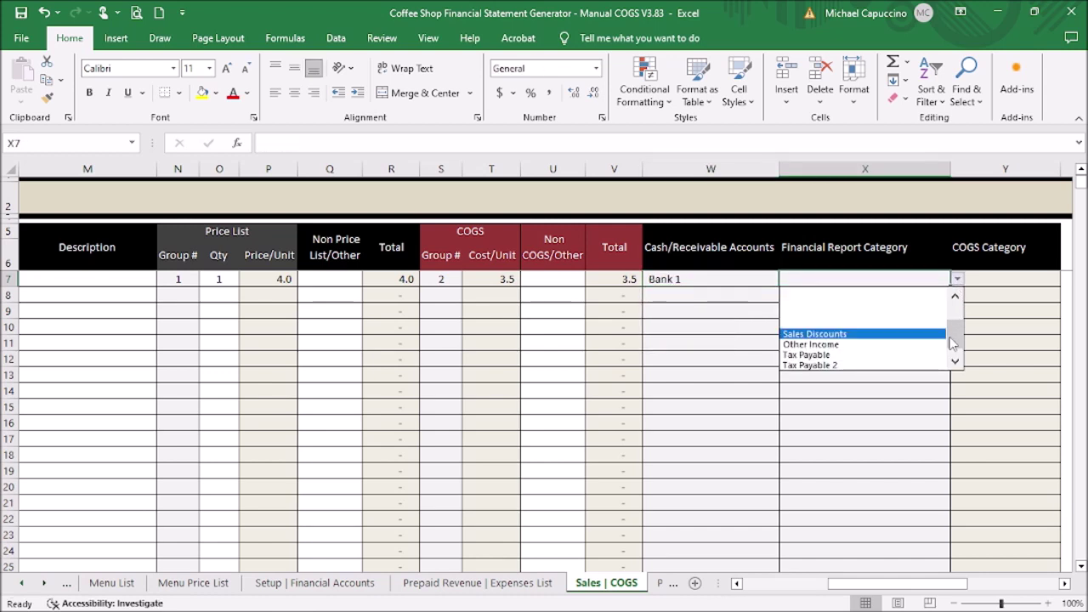
pyautogui.scroll(3, 952, 311)
pyautogui.click(850, 302)
pyautogui.click(862, 345)
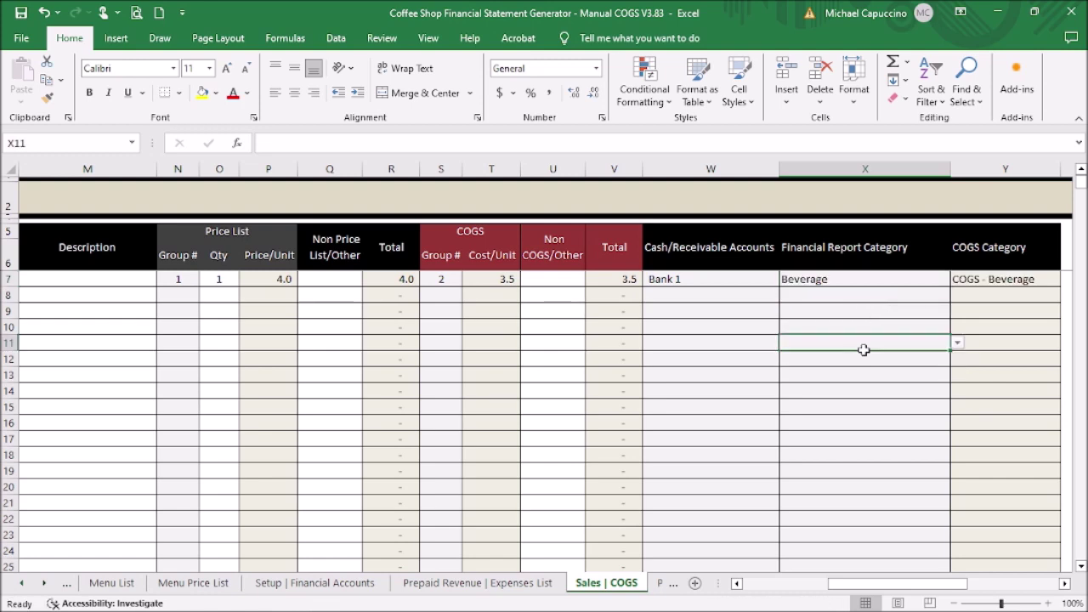
# Date the second sale 1 October 2022.
pyautogui.moveTo(908, 582); pyautogui.dragTo(822, 583)
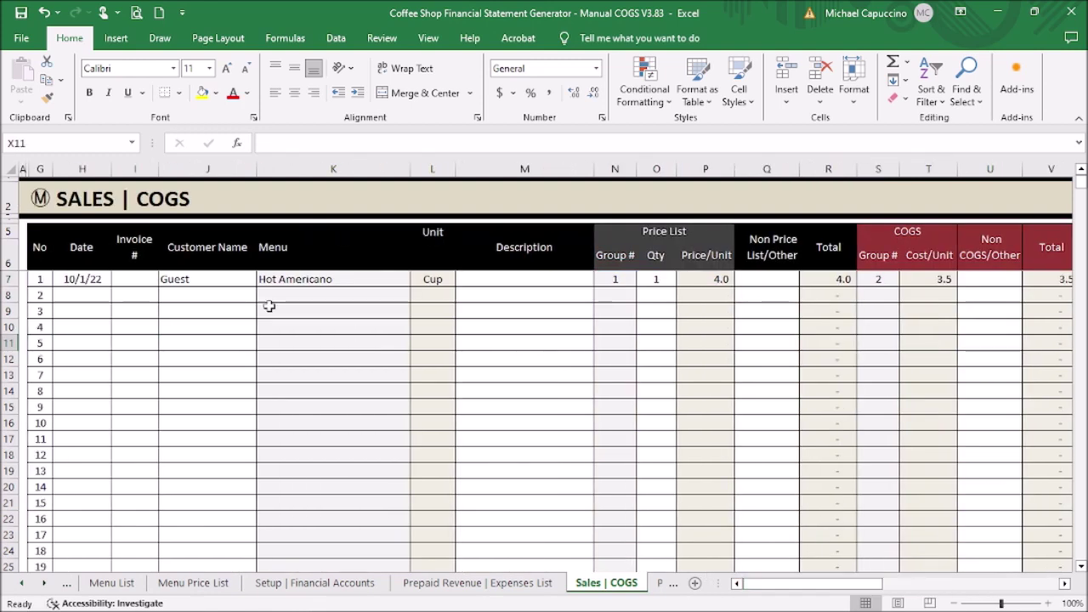
pyautogui.click(79, 295)
pyautogui.write('1')
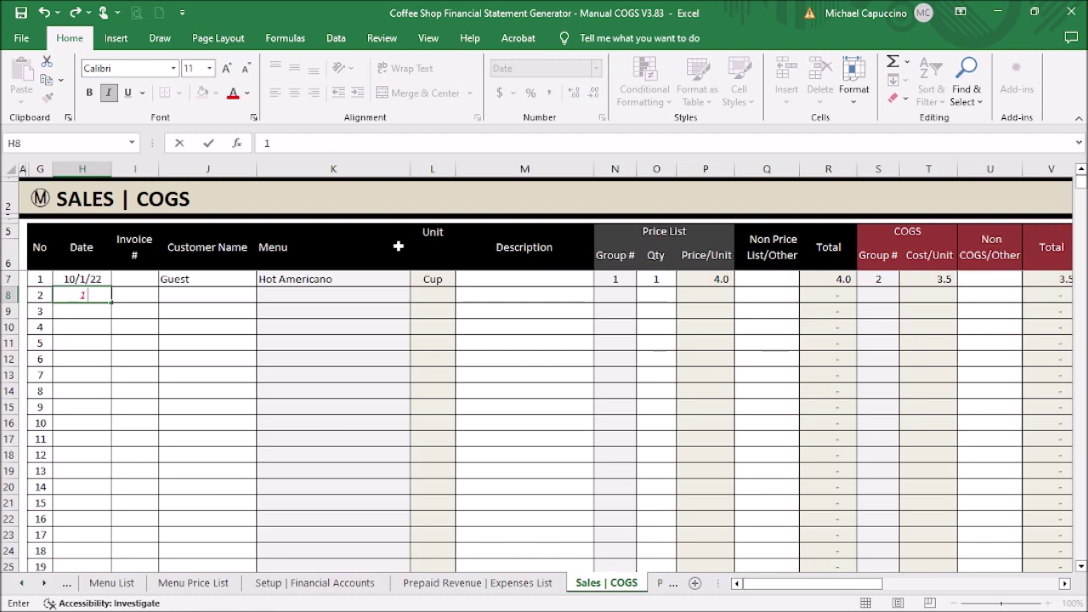
pyautogui.write(' oc 22')
pyautogui.hotkey('ctrl', 'Return')
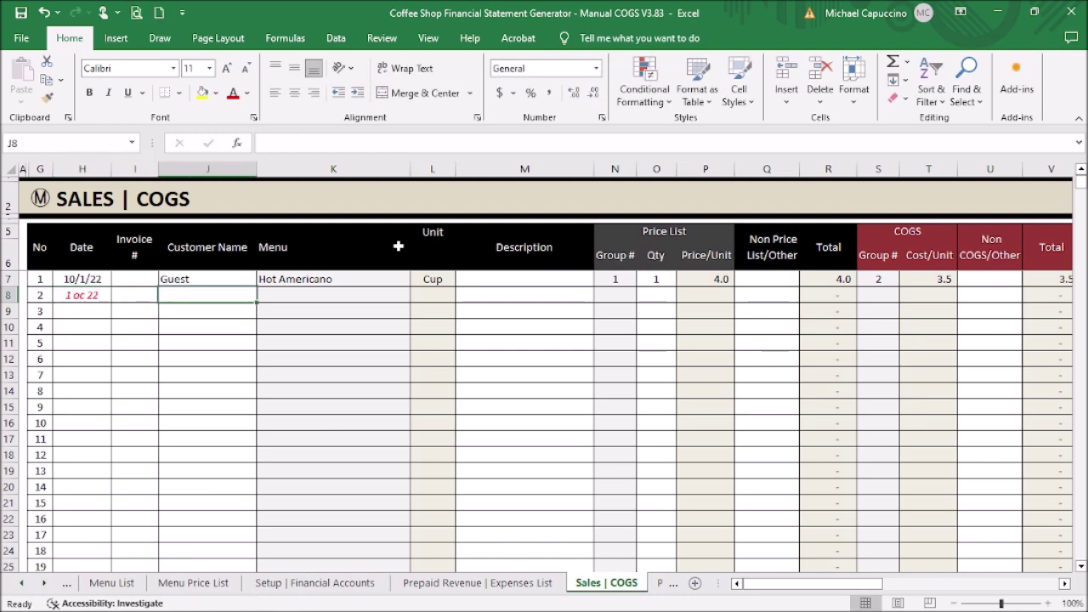
pyautogui.write('1 oct 22')
pyautogui.hotkey('ctrl', 'Return')
pyautogui.click(207, 295)
pyautogui.write('Weekly')
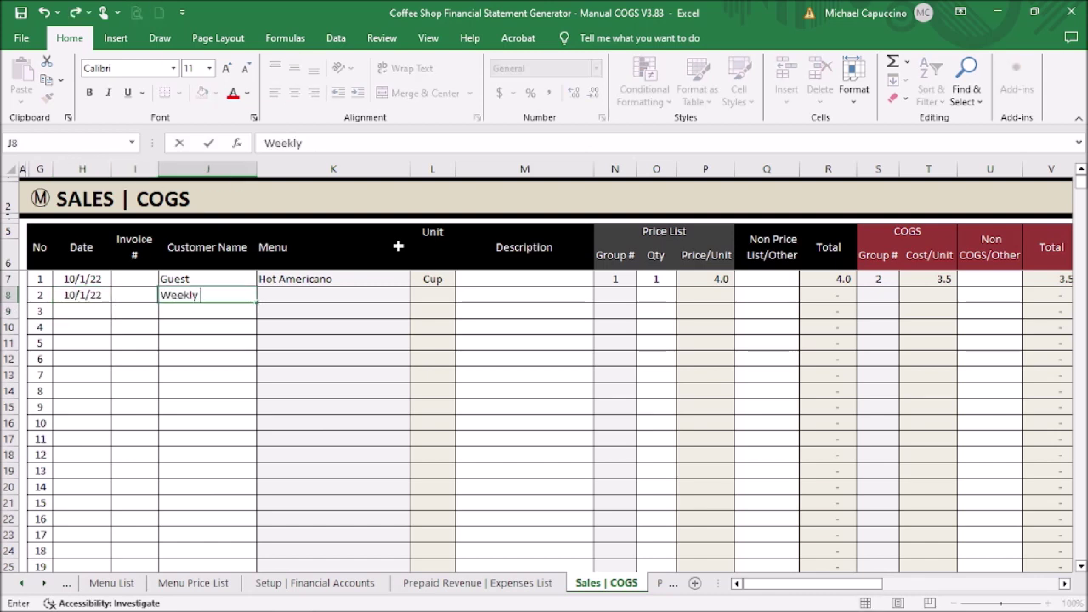
pyautogui.write(' Total')
pyautogui.press('Escape')
# Enter Guest as the second sale's customer name and Weekly Total as its description.
pyautogui.write('Guest')
pyautogui.press('Return')
pyautogui.press('Up')
pyautogui.press('Right')
pyautogui.press('Right')
pyautogui.press('Right')
pyautogui.write('Week')
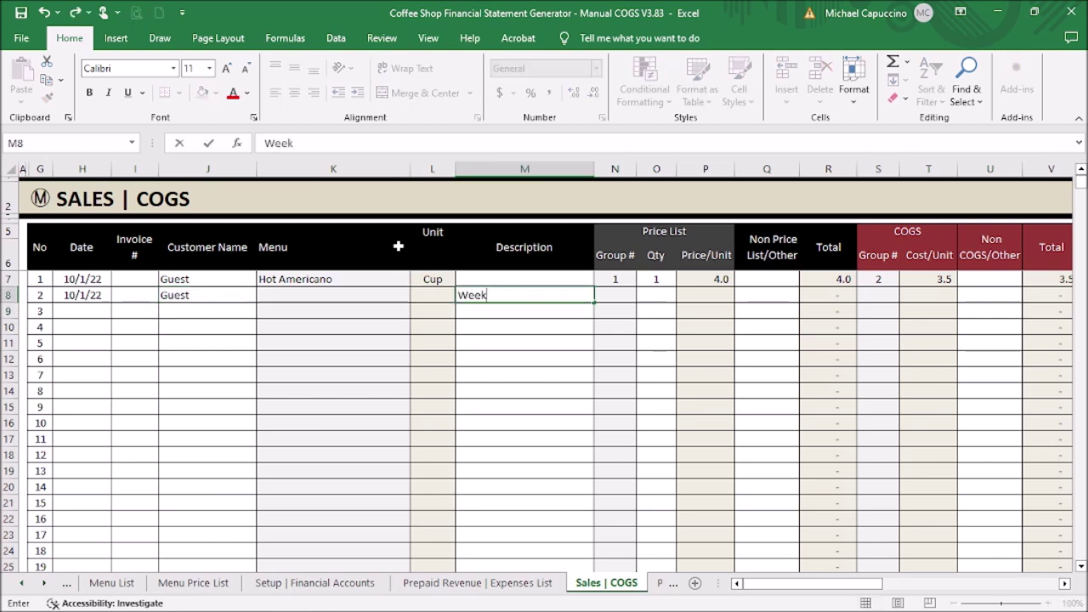
pyautogui.press('BackSpace')
pyautogui.press('BackSpace')
pyautogui.press('BackSpace')
pyautogui.press('BackSpace')
pyautogui.press('BackSpace')
pyautogui.write('y Total')
pyautogui.press('Return')
# Choose Hot Americano as the menu item of the second sale.
pyautogui.click(382, 294)
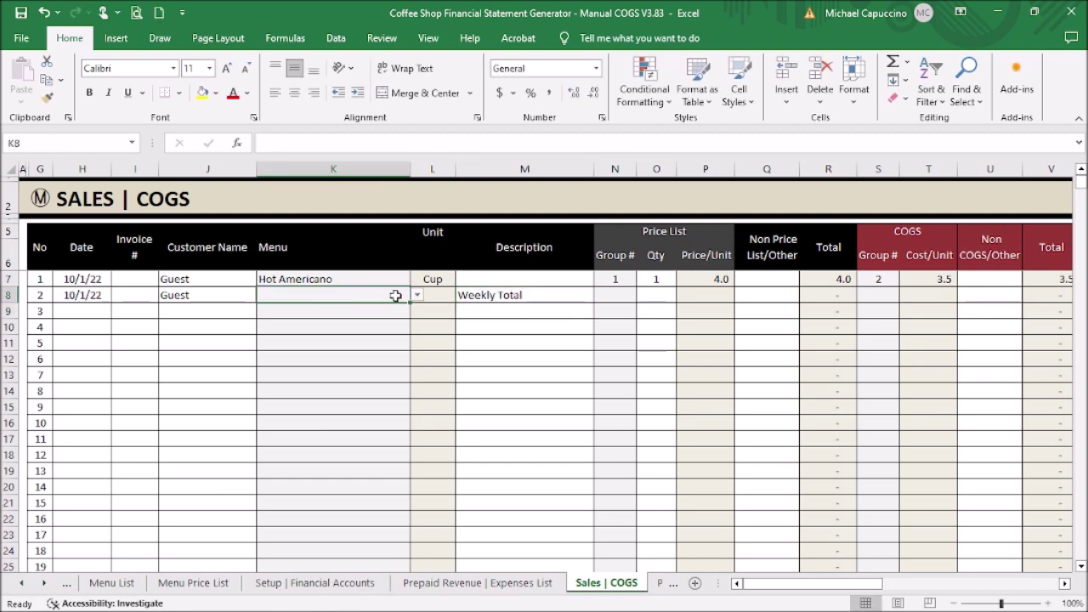
pyautogui.click(417, 296)
pyautogui.moveTo(418, 327); pyautogui.dragTo(418, 313)
pyautogui.click(323, 309)
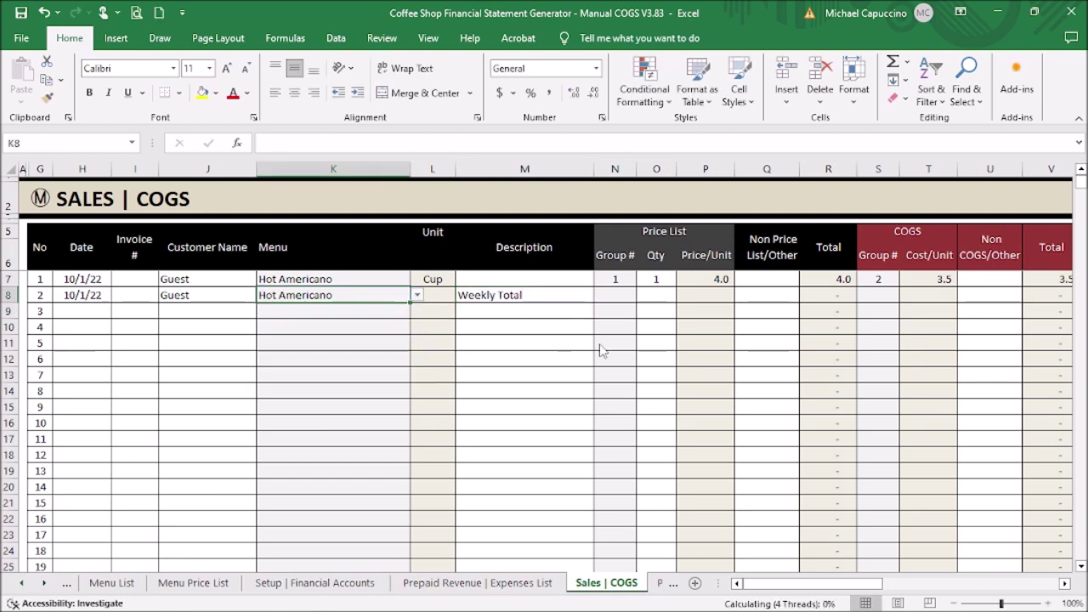
# Give the second sale price list group 2 and a quantity of 50.
pyautogui.click(633, 298)
pyautogui.click(645, 296)
pyautogui.click(621, 327)
pyautogui.click(665, 295)
pyautogui.write('50')
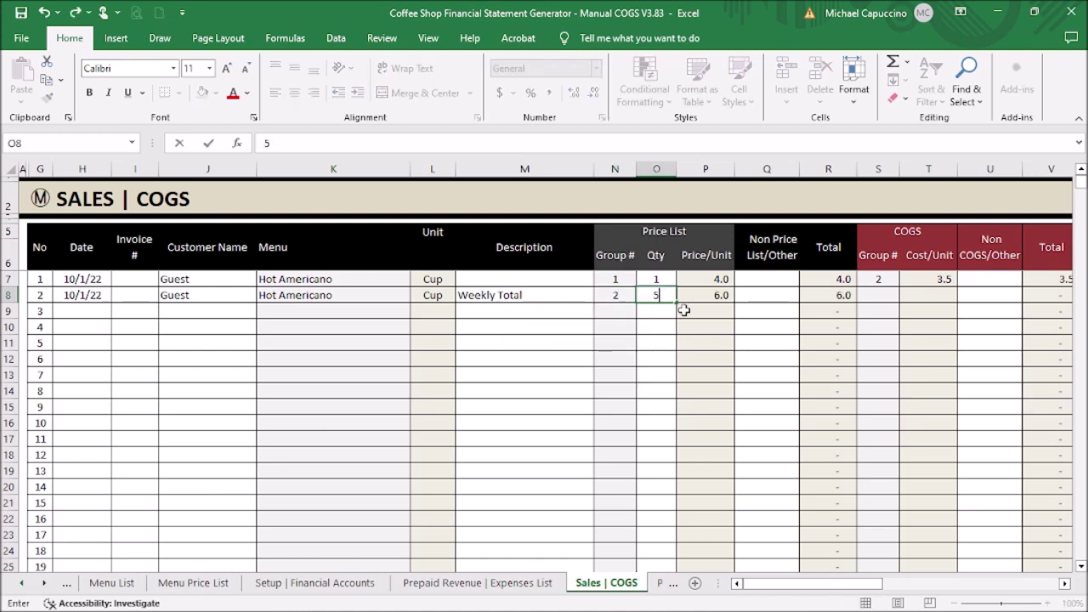
pyautogui.press('Tab')
# Assign COGS group 1 to the second sale.
pyautogui.press('Right')
pyautogui.press('Right')
pyautogui.write('1')
pyautogui.press('Down')
# Copy the date, customer name and menu item of the second sale into the third sale row.
pyautogui.press('Down')
pyautogui.press('Left')
pyautogui.press('Left')
pyautogui.press('Left')
pyautogui.press('Left')
pyautogui.press('Left')
pyautogui.press('Left')
pyautogui.press('Left')
pyautogui.press('Left')
pyautogui.press('Left')
pyautogui.press('Left')
pyautogui.press('Left')
pyautogui.press('Up')
pyautogui.press('Up')
pyautogui.hotkey('shift', 'Right')
pyautogui.hotkey('shift', 'Right')
pyautogui.hotkey('shift', 'Right')
pyautogui.hotkey('ctrl', 'c')
pyautogui.press('Down')
pyautogui.hotkey('ctrl', 'v')
# Describe the third sale as Weekly Total, with price list group 1 and a quantity of 40.
pyautogui.press('Right')
pyautogui.press('Right')
pyautogui.press('Right')
pyautogui.press('Right')
pyautogui.press('Right')
pyautogui.write('Weekly Total')
pyautogui.press('Tab')
pyautogui.write('1')
pyautogui.press('Tab')
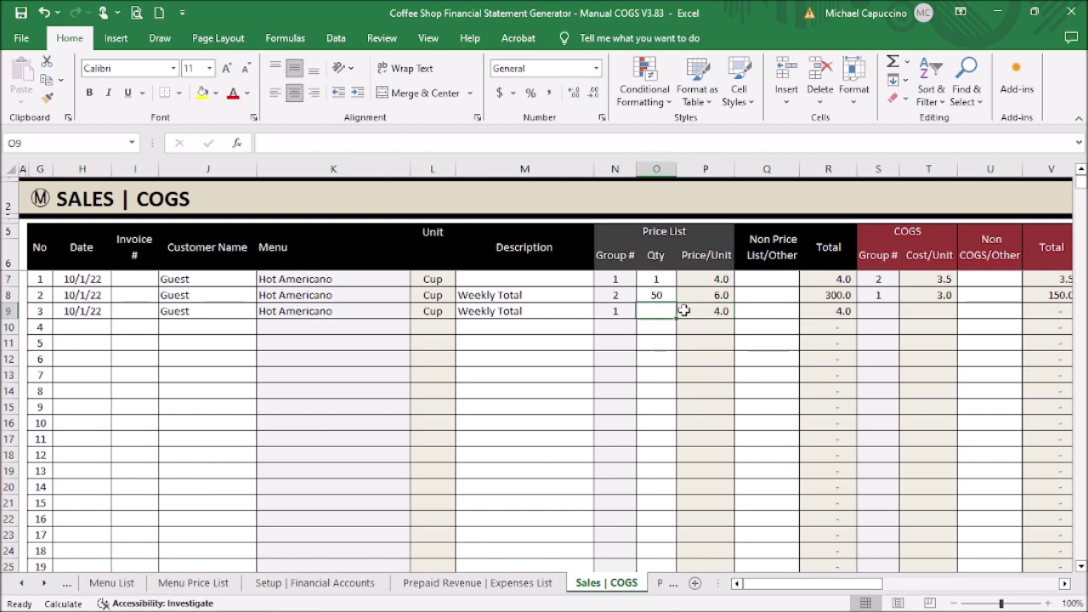
pyautogui.write('40')
pyautogui.press('Tab')
# Assign COGS group 1 to the third sale.
pyautogui.press('Tab')
pyautogui.press('Tab')
pyautogui.press('Tab')
pyautogui.write('1')
pyautogui.press('Return')
# Copy the first sale's Bank 1 account and Beverage report category to the second and third sales.
pyautogui.press('Right')
pyautogui.press('Right')
pyautogui.press('Right')
pyautogui.press('Right')
pyautogui.press('Right')
pyautogui.press('Right')
pyautogui.press('Right')
pyautogui.press('Right')
pyautogui.press('Right')
pyautogui.press('Left')
pyautogui.press('Left')
pyautogui.press('Left')
pyautogui.press('Left')
pyautogui.press('Left')
pyautogui.press('Left')
pyautogui.press('Left')
pyautogui.press('Left')
pyautogui.press('Left')
pyautogui.press('Left')
pyautogui.press('Left')
pyautogui.press('Left')
pyautogui.press('Left')
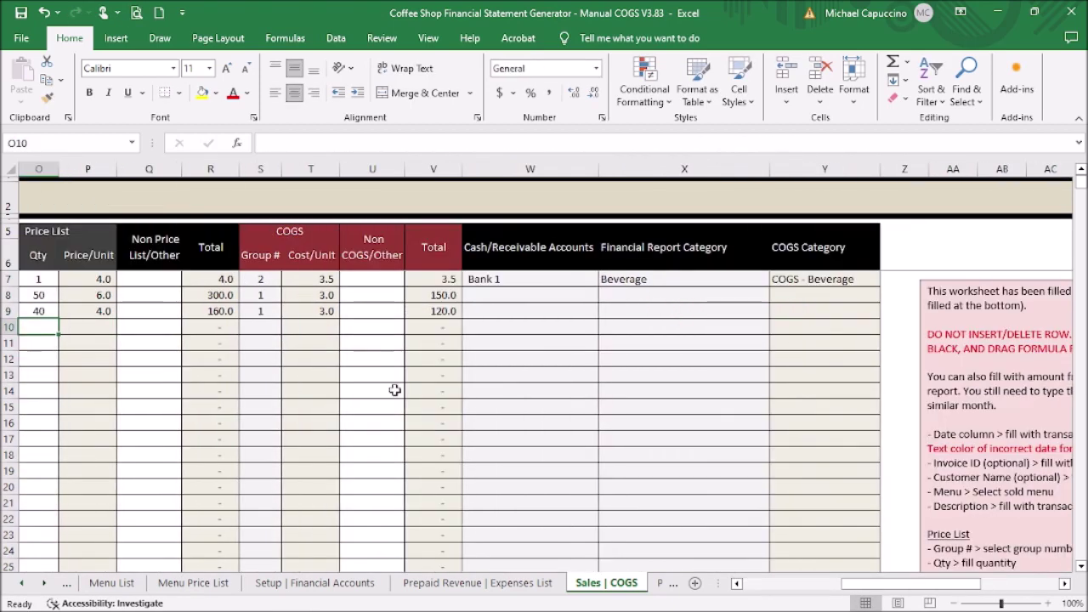
pyautogui.moveTo(507, 279); pyautogui.dragTo(606, 276)
pyautogui.hotkey('ctrl', 'c')
pyautogui.press('Down')
pyautogui.hotkey('shift', 'Down')
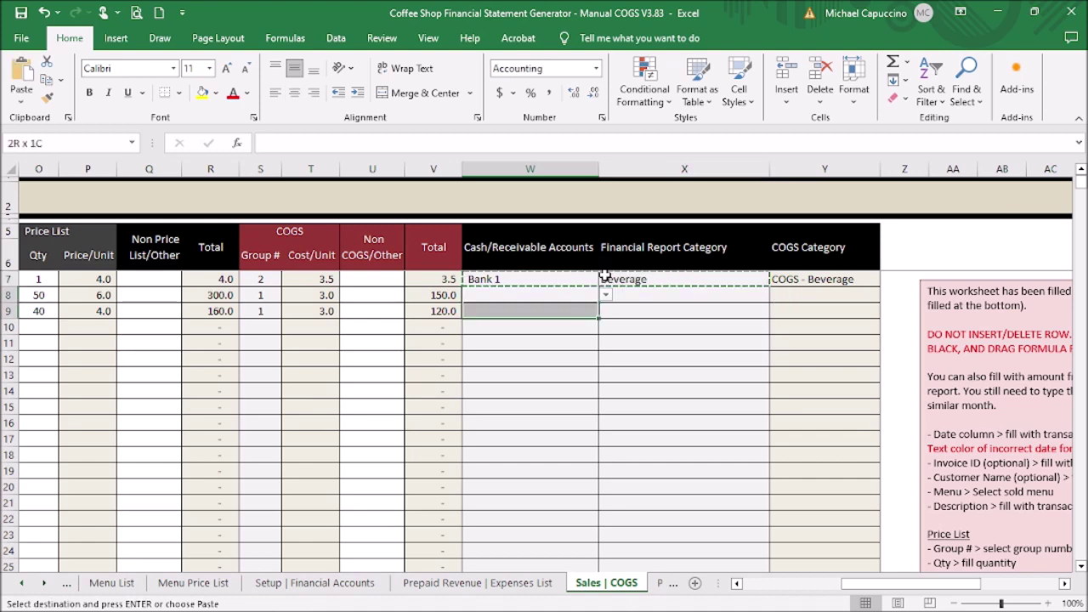
pyautogui.hotkey('shift', 'Right')
pyautogui.press('Return')
# Copy the third sale's date into the fourth sale row.
pyautogui.press('Left')
pyautogui.press('Left')
pyautogui.press('Left')
pyautogui.press('Left')
pyautogui.press('Home')
pyautogui.click(93, 311)
pyautogui.hotkey('ctrl', 'c')
pyautogui.press('Down')
pyautogui.hotkey('ctrl', 'v')
pyautogui.press('Escape')
# Fill the third sale's customer name and menu item down into the fourth sale row.
pyautogui.click(242, 329)
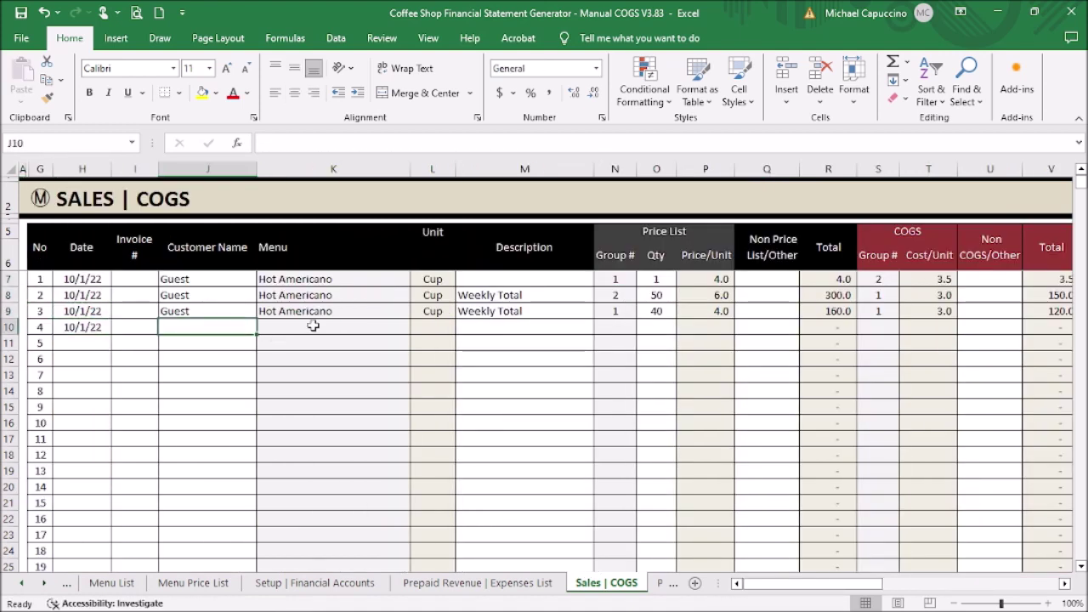
pyautogui.hotkey('shift', 'Up')
pyautogui.hotkey('shift', 'Right')
pyautogui.hotkey('shift', 'Right')
pyautogui.hotkey('ctrl', 'd')
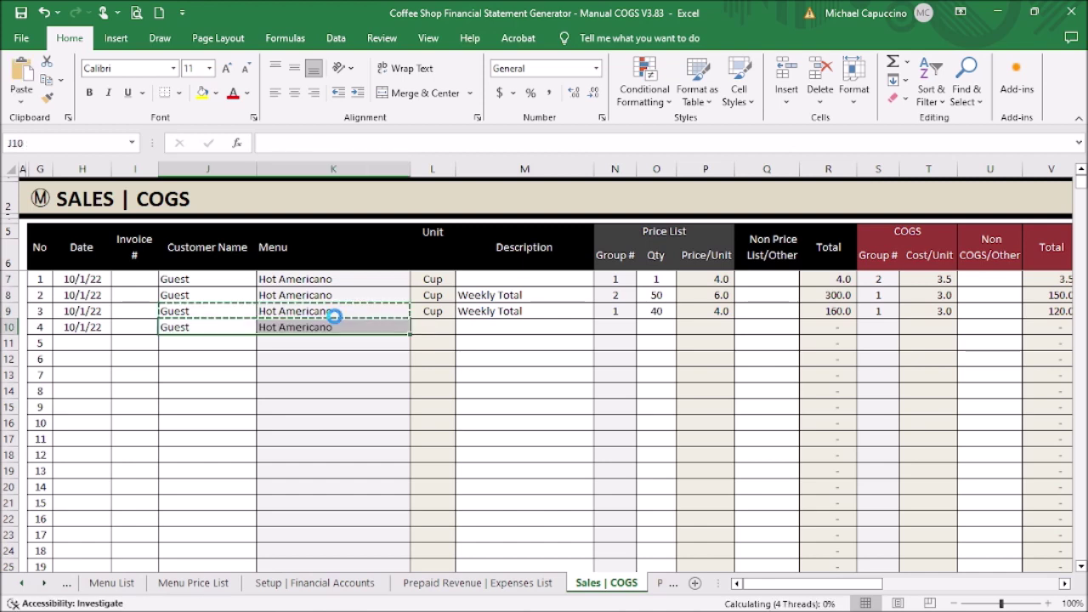
# Give the fourth sale a quantity of 50 and a non-price-list amount of 2.5.
pyautogui.press('Right')
pyautogui.press('Right')
pyautogui.press('Right')
pyautogui.press('Right')
pyautogui.press('Right')
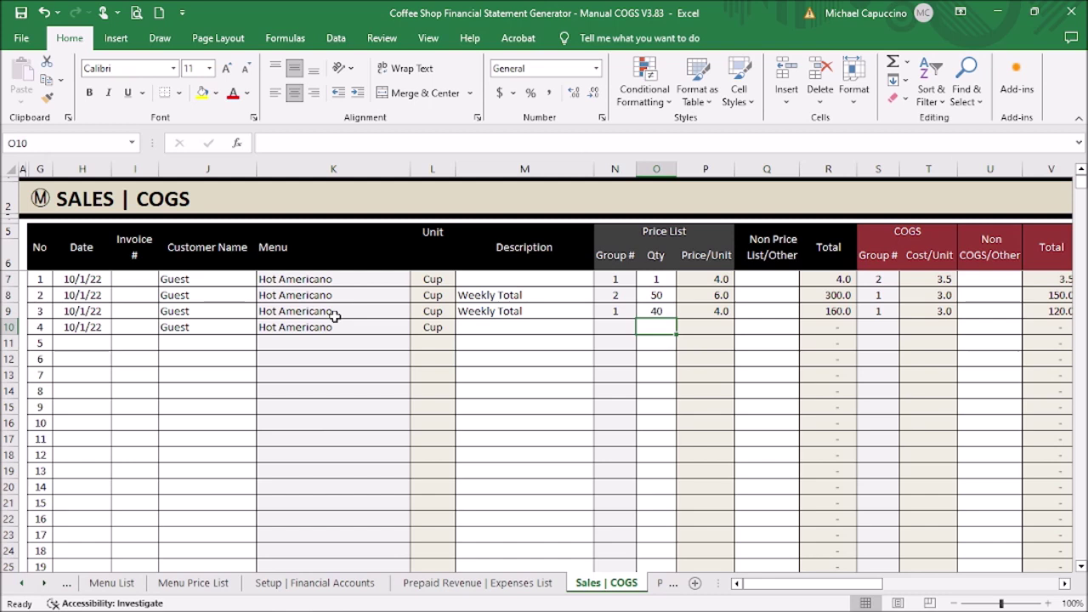
pyautogui.write('50')
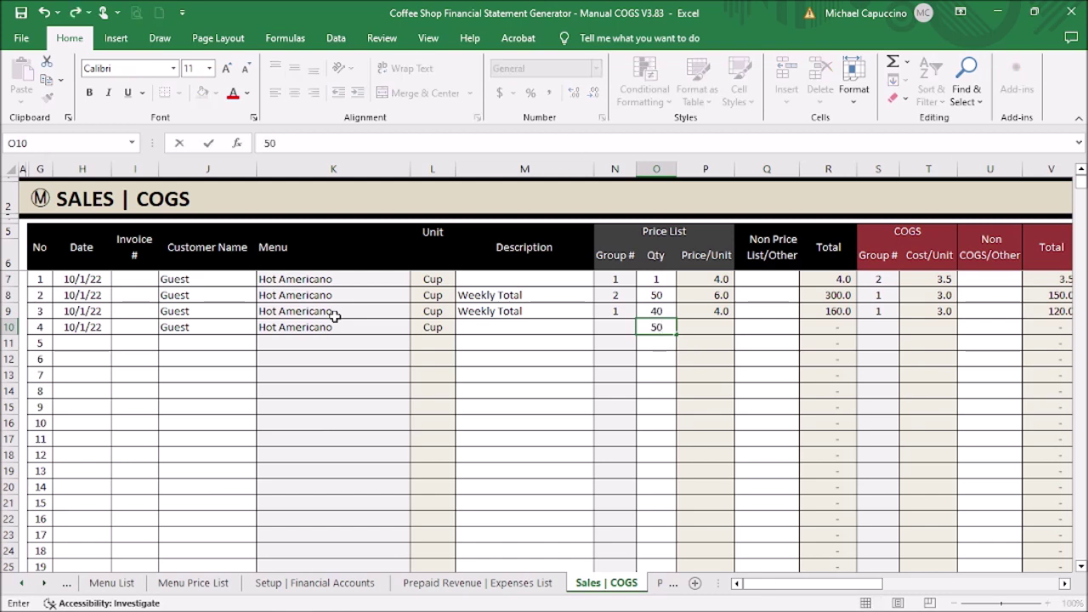
pyautogui.press('Right')
pyautogui.press('Right')
pyautogui.press('Right')
pyautogui.press('Left')
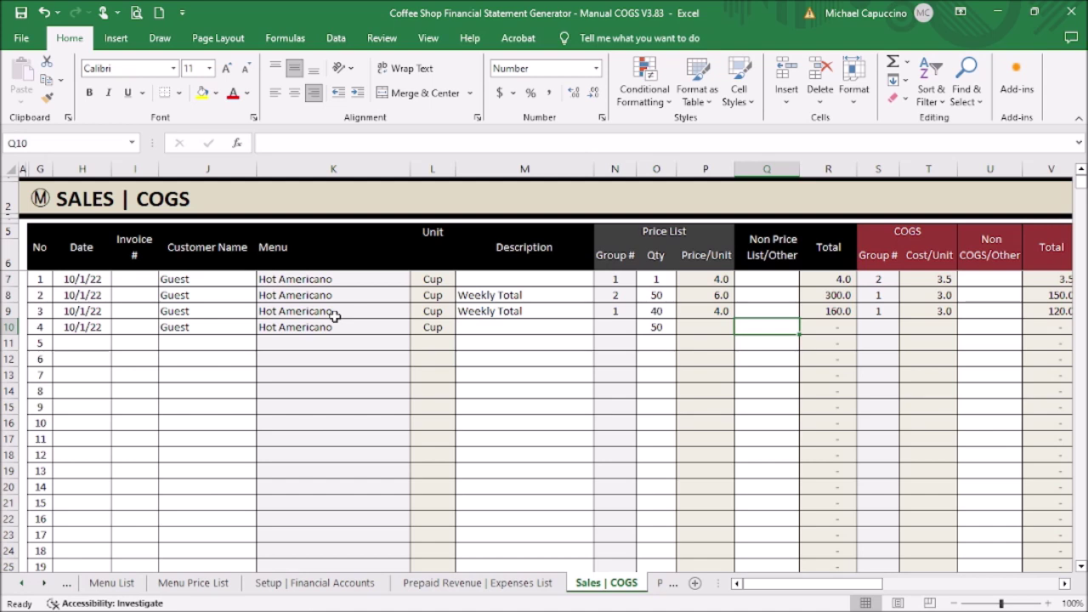
pyautogui.write('2.5')
pyautogui.press('Return')
pyautogui.press('Up')
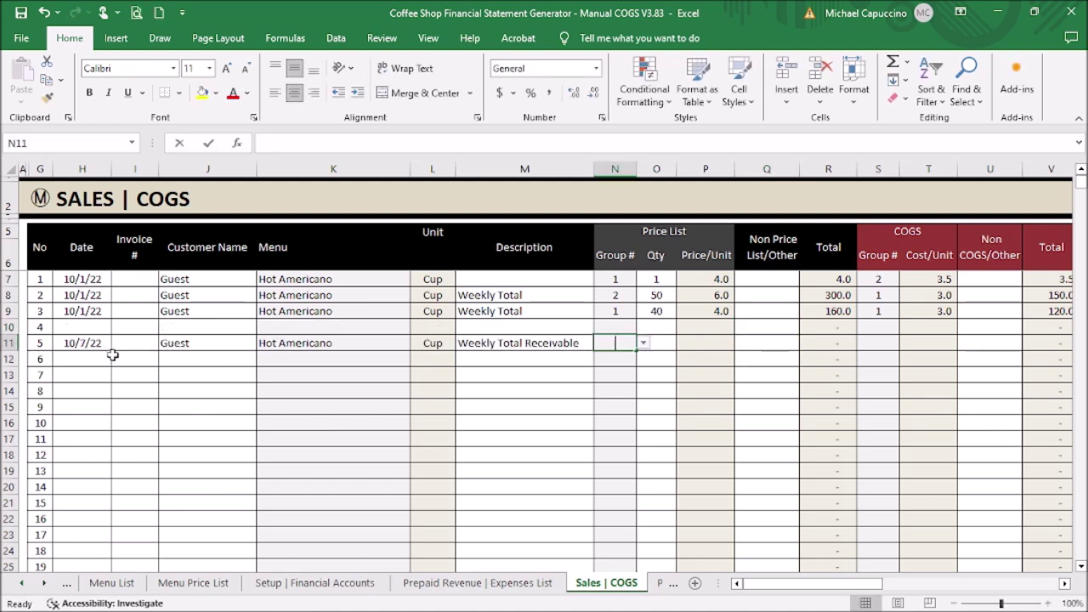
# Give the Weekly Total Receivable sale price list group 1 and a quantity of 10.
pyautogui.write('1')
pyautogui.press('Tab')
pyautogui.write('10')
pyautogui.press('Tab')
pyautogui.press('Tab')
pyautogui.press('Tab')
pyautogui.press('Tab')
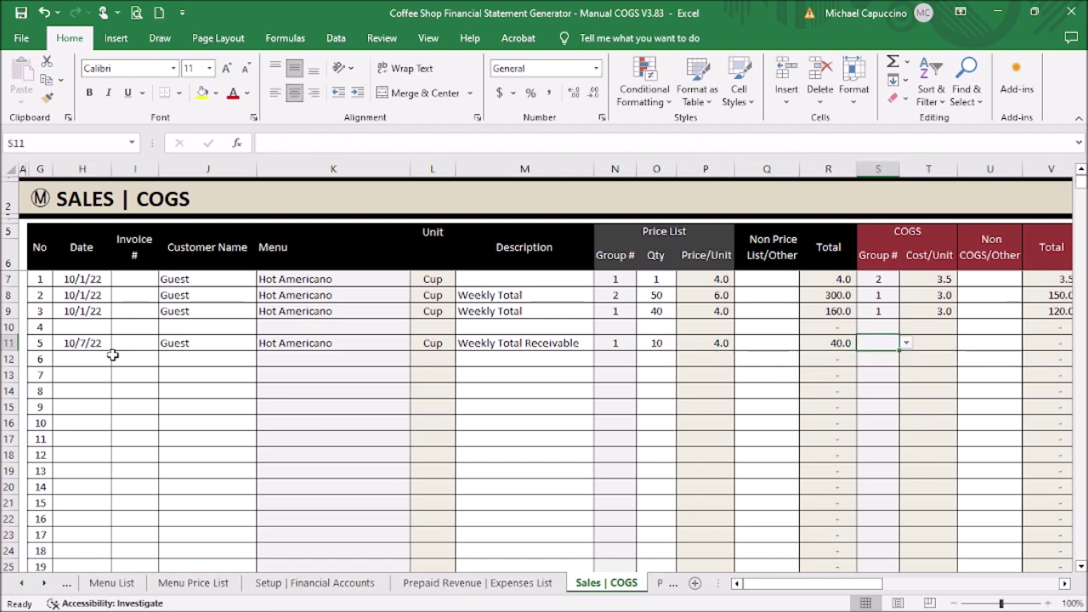
# Give the Weekly Total Receivable sale COGS group 1 and assign it to Account Receivable | Sales.
pyautogui.write('1')
pyautogui.press('Tab')
pyautogui.press('Tab')
pyautogui.press('Tab')
pyautogui.press('Tab')
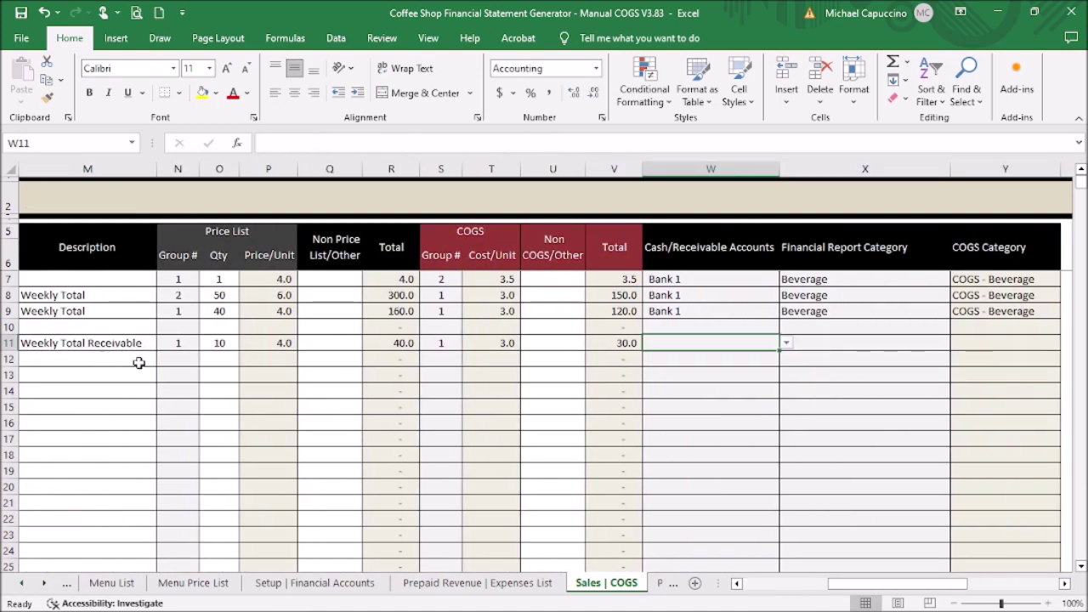
pyautogui.click(786, 343)
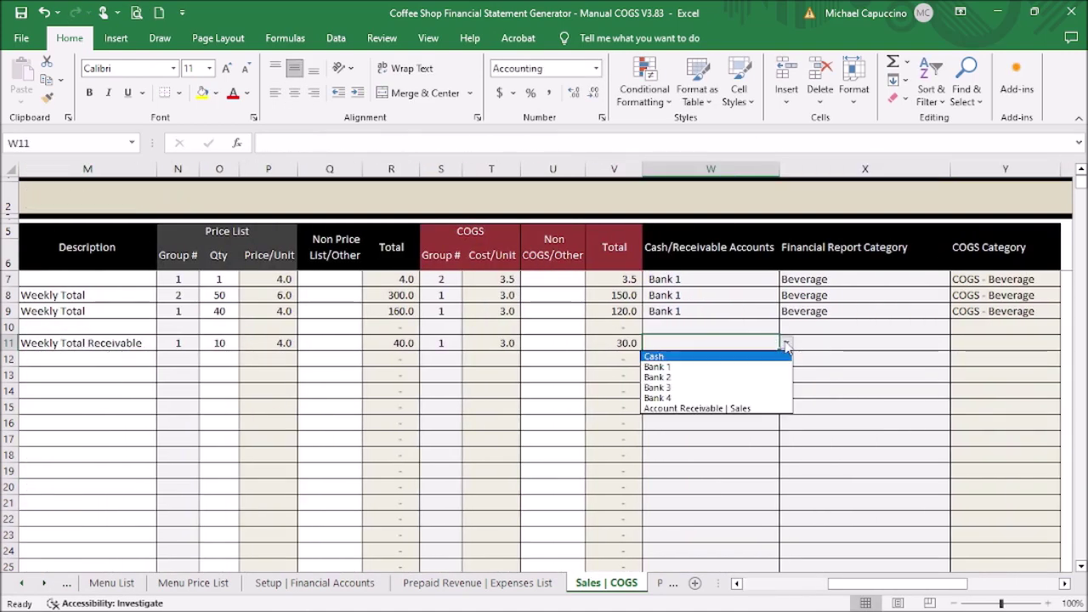
pyautogui.click(772, 409)
# Copy the Beverage financial report category from the third sale into the Weekly Total Receivable sale.
pyautogui.press('Tab')
pyautogui.click(839, 312)
pyautogui.hotkey('ctrl', 'c')
pyautogui.press('Down')
pyautogui.press('Down')
pyautogui.press('Return')
# Enter the date 10/10/22 in row No 7 of the sales table.
pyautogui.press('Down')
pyautogui.press('Down')
pyautogui.press('Left')
pyautogui.press('Left')
pyautogui.press('Left')
pyautogui.press('Left')
pyautogui.press('Left')
pyautogui.press('Left')
pyautogui.press('Left')
pyautogui.press('Left')
pyautogui.press('Left')
pyautogui.press('Left')
pyautogui.press('Left')
pyautogui.press('Left')
pyautogui.press('Left')
pyautogui.press('Left')
pyautogui.press('Left')
pyautogui.press('Left')
pyautogui.press('Left')
pyautogui.press('Left')
pyautogui.press('Right')
pyautogui.press('Right')
pyautogui.press('Right')
pyautogui.press('Up')
pyautogui.press('Left')
pyautogui.press('Down')
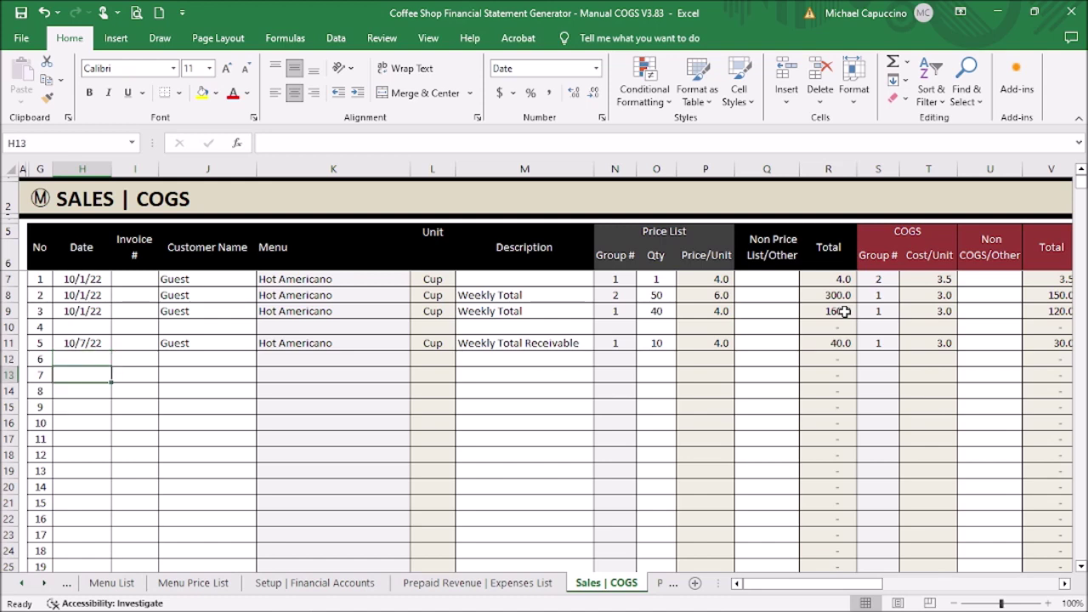
pyautogui.write('10/10/22')
pyautogui.press('Tab')
# Copy the customer name from the Weekly Total Receivable sale into the 10/10/22 sale row.
pyautogui.press('Tab')
pyautogui.press('Up')
pyautogui.press('Up')
pyautogui.hotkey('ctrl', 'c')
pyautogui.press('Down')
pyautogui.press('Down')
pyautogui.press('Return')
# Enter Hot Americano as the menu item of the 10/10/22 sale.
pyautogui.press('Tab')
pyautogui.write('Hp')
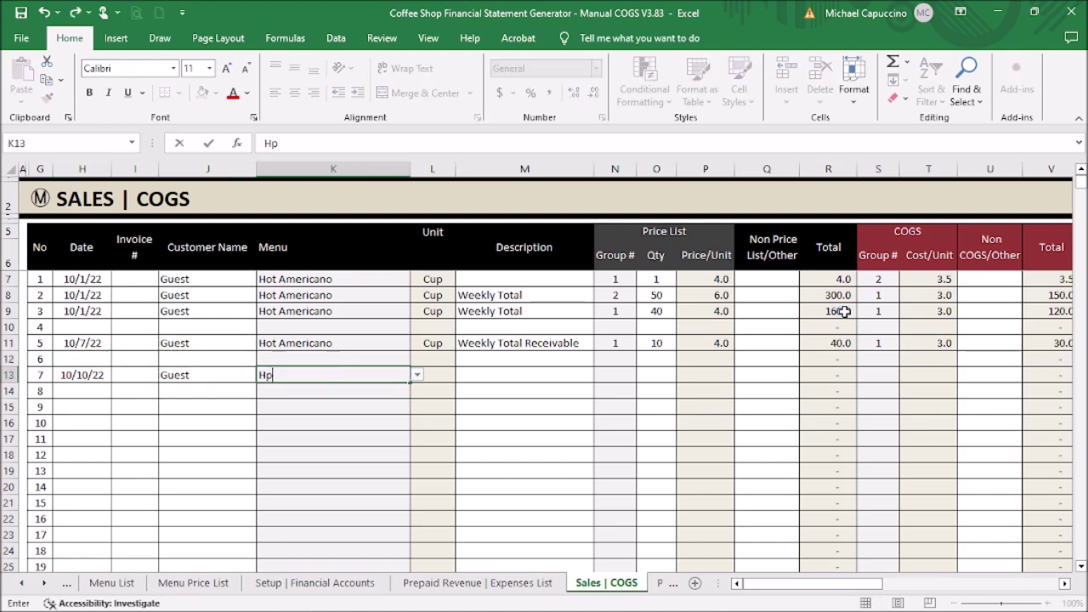
pyautogui.press('BackSpace')
pyautogui.write('o')
pyautogui.press('Tab')
pyautogui.press('Tab')
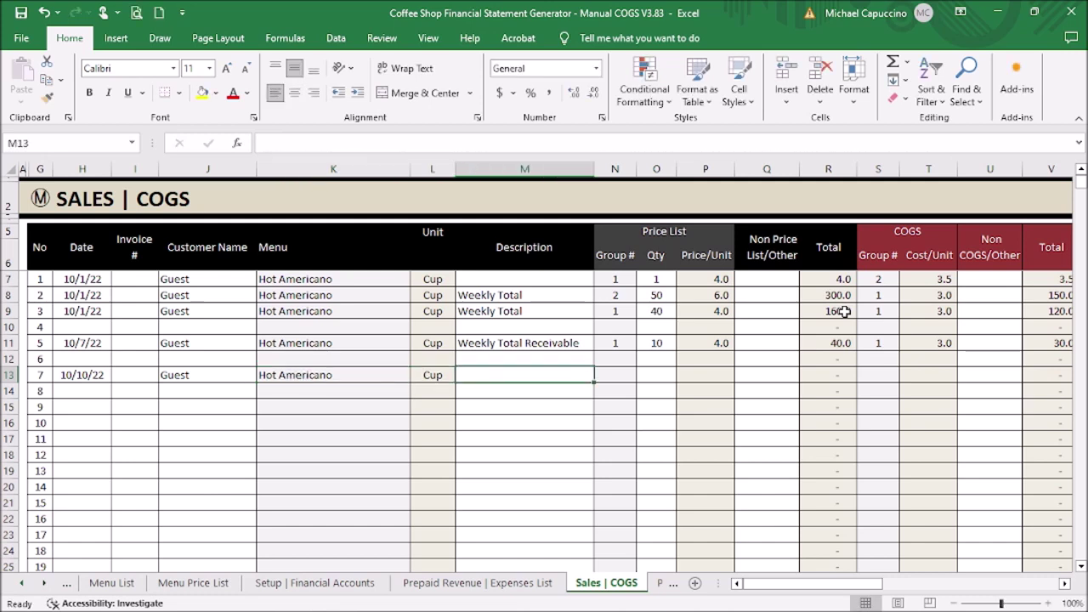
# Describe the 10/10/22 sale as Receivable Payment.
pyautogui.write('Recevi')
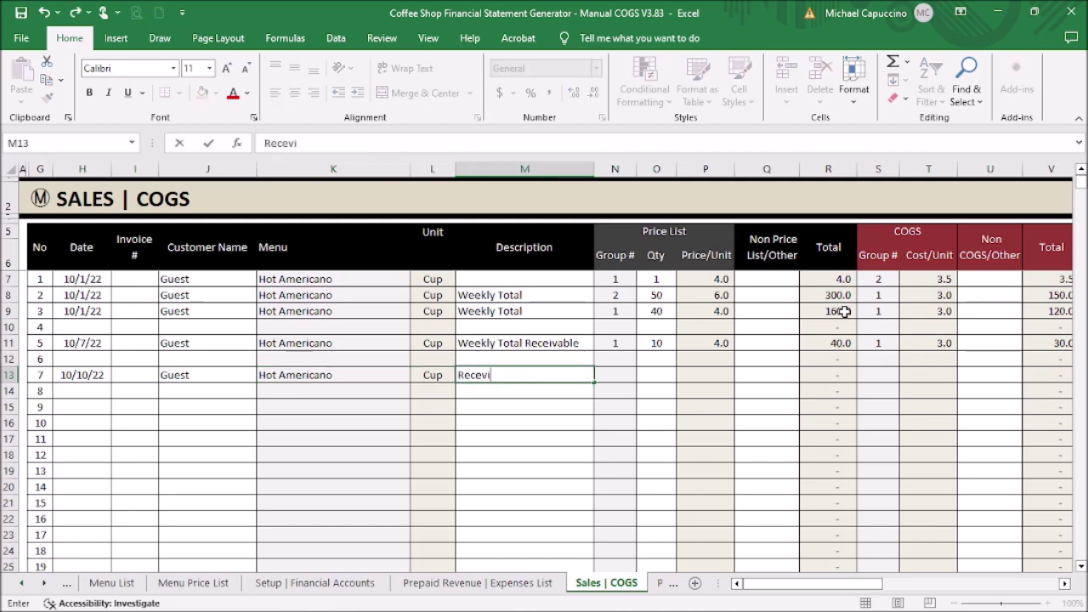
pyautogui.press('BackSpace')
pyautogui.press('BackSpace')
pyautogui.write('ivable Payment')
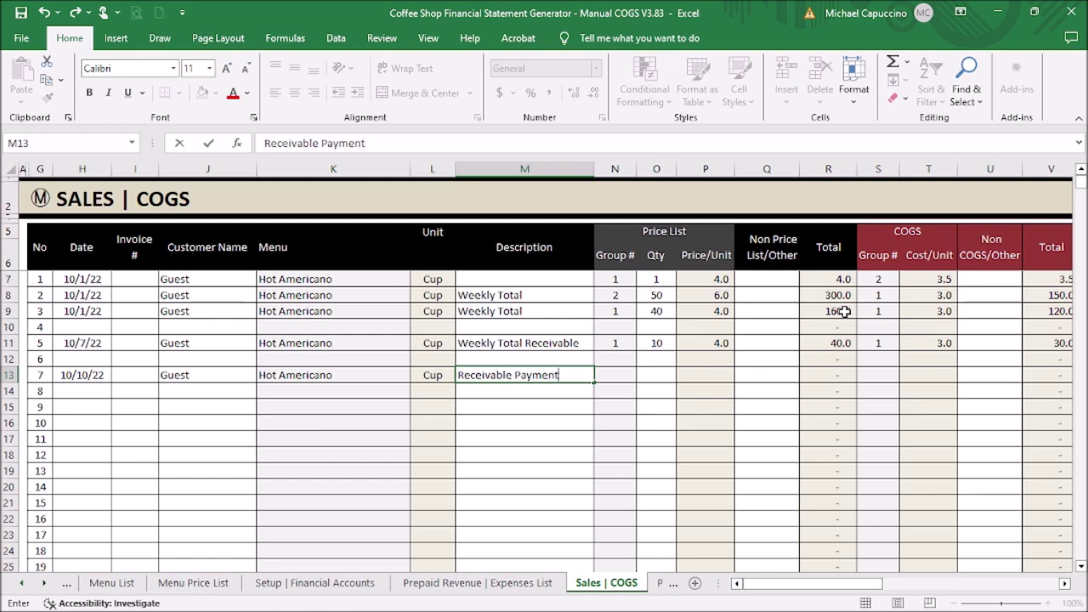
pyautogui.press('Tab')
pyautogui.write('1')
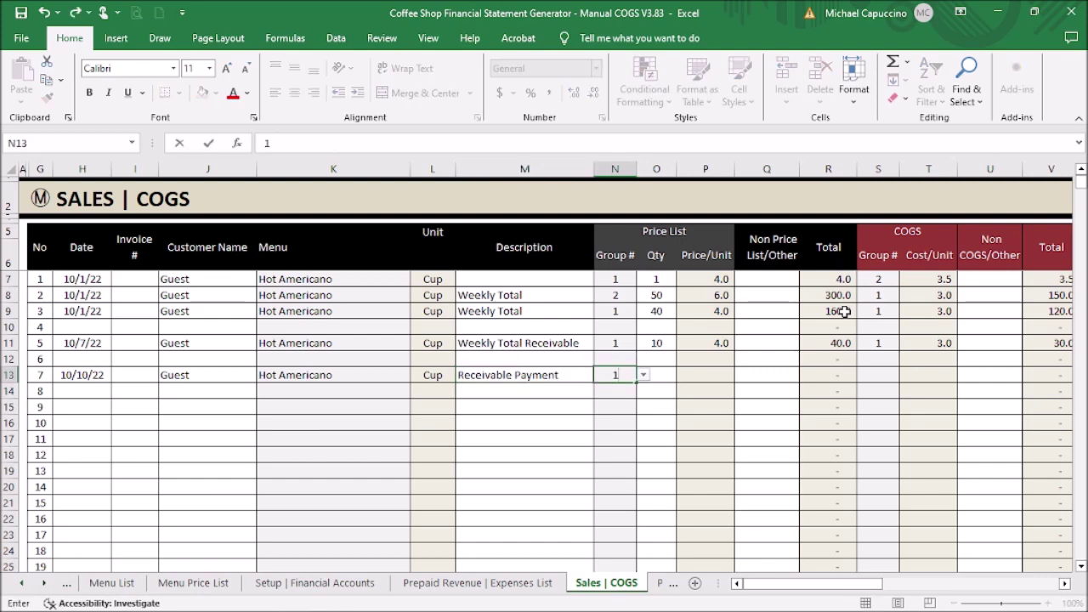
pyautogui.press('Tab')
pyautogui.press('Tab')
pyautogui.press('Tab')
pyautogui.press('Tab')
pyautogui.press('Tab')
pyautogui.press('Tab')
pyautogui.press('Tab')
pyautogui.press('Tab')
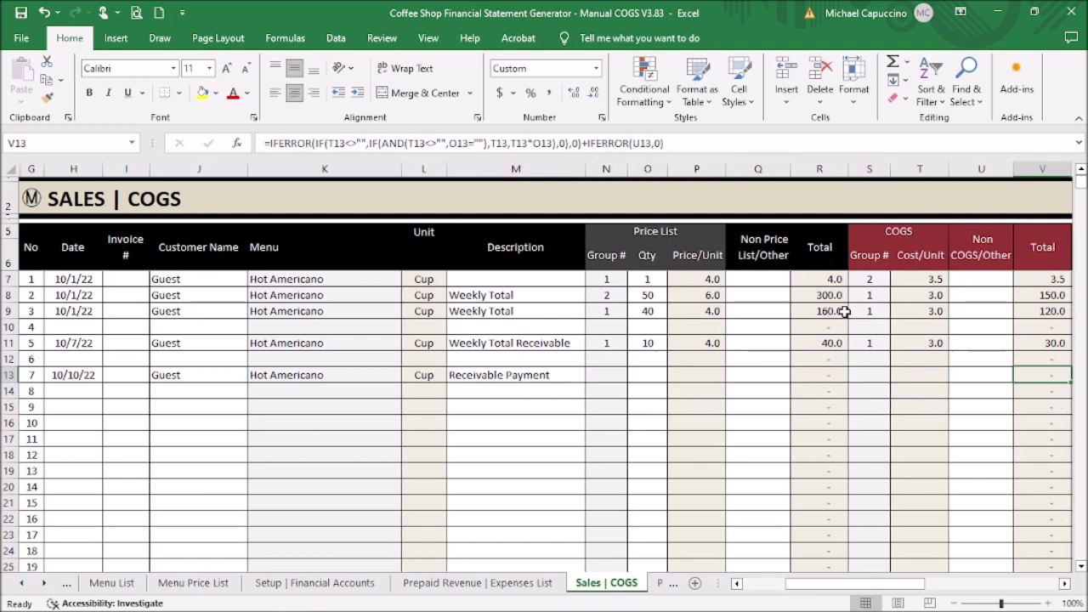
pyautogui.press('Tab')
# Enter 40 as the Non Price List/Other amount of the Receivable Payment.
pyautogui.press('Left')
pyautogui.press('Left')
pyautogui.press('Left')
pyautogui.press('Left')
pyautogui.press('Left')
pyautogui.press('Left')
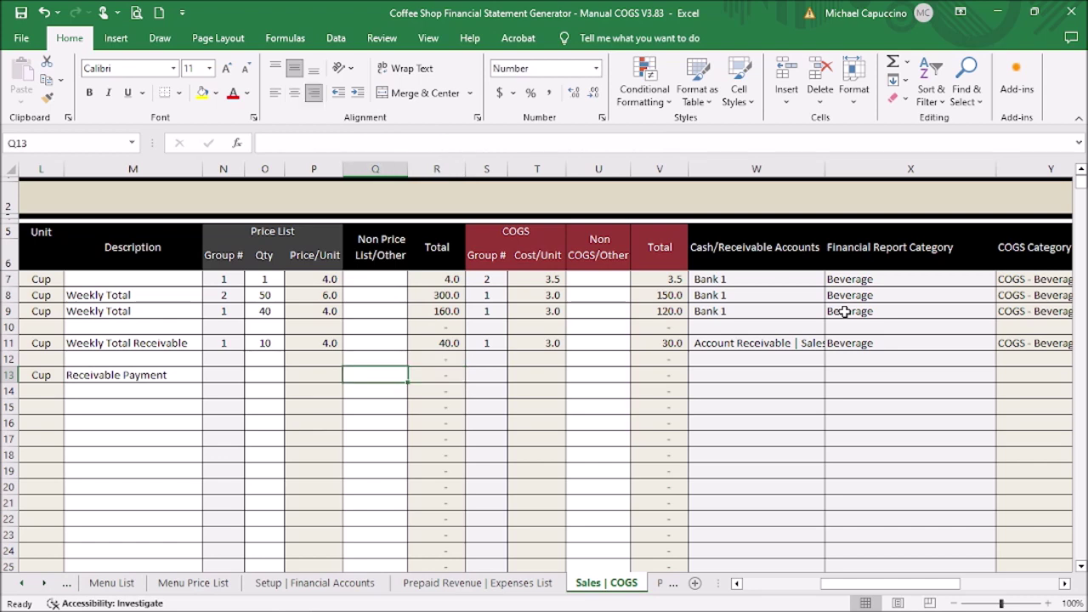
pyautogui.write('40')
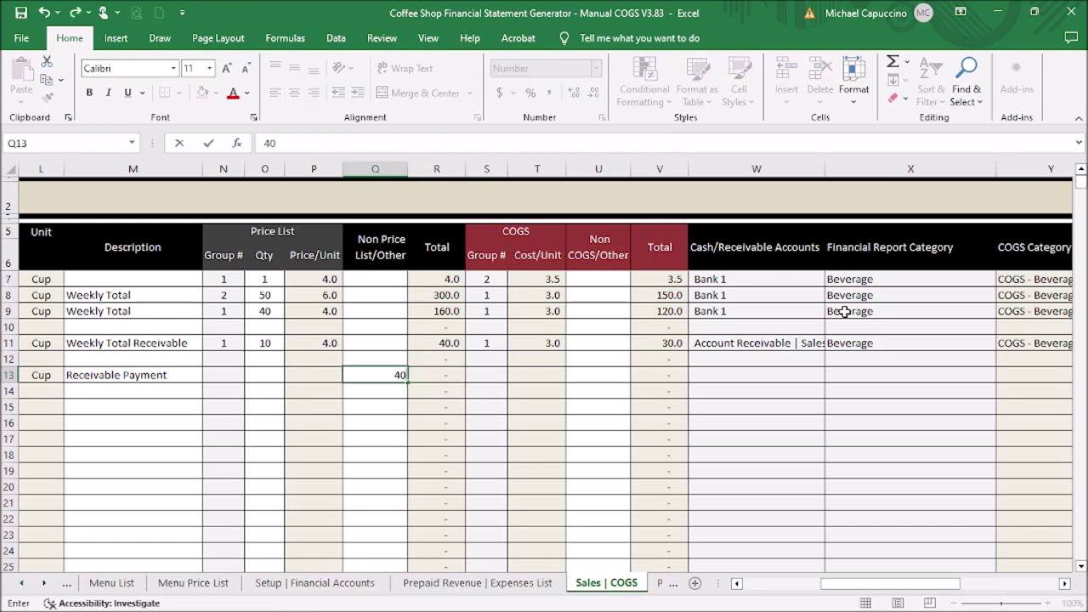
# Assign the Receivable Payment to the Bank 1 cash account.
pyautogui.press('Tab')
pyautogui.press('Tab')
pyautogui.press('Tab')
pyautogui.press('Tab')
pyautogui.press('Tab')
pyautogui.press('Tab')
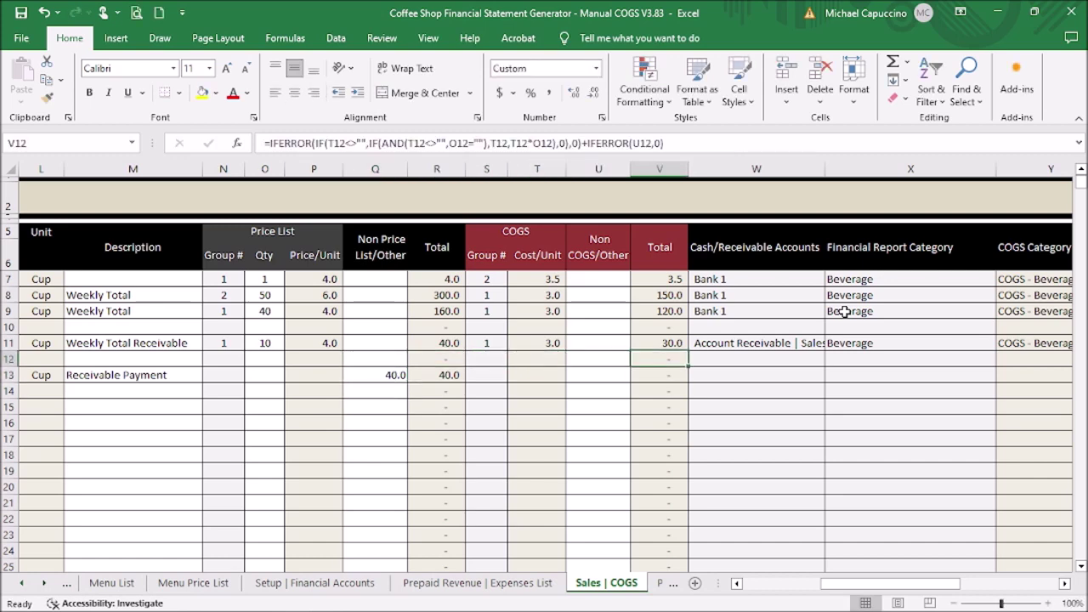
pyautogui.click(833, 375)
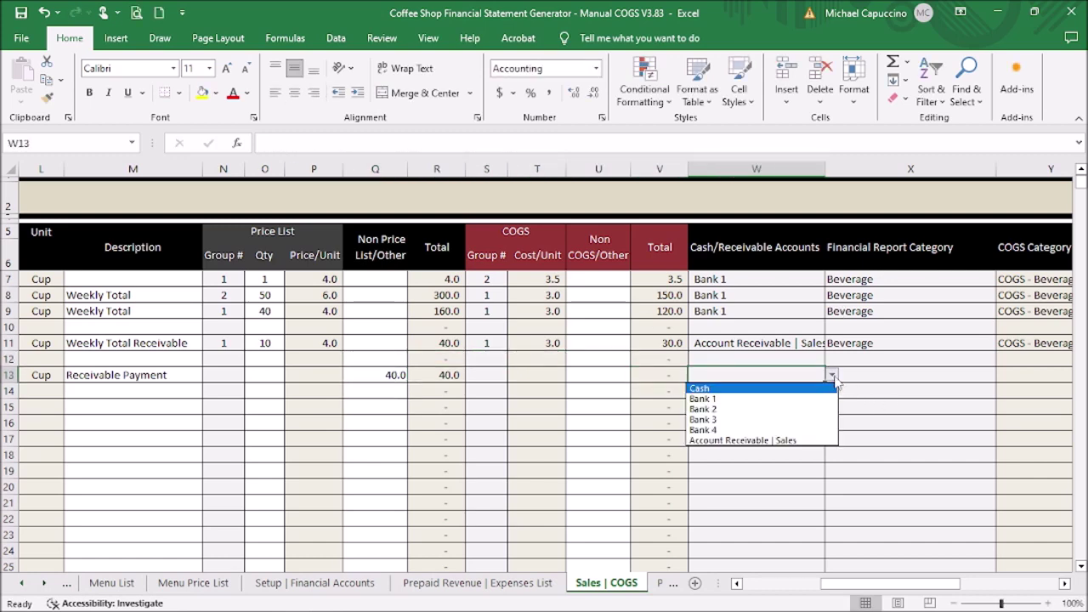
pyautogui.click(804, 399)
# Set the Receivable Payment's financial report category to Account Receivable | Sales.
pyautogui.click(884, 375)
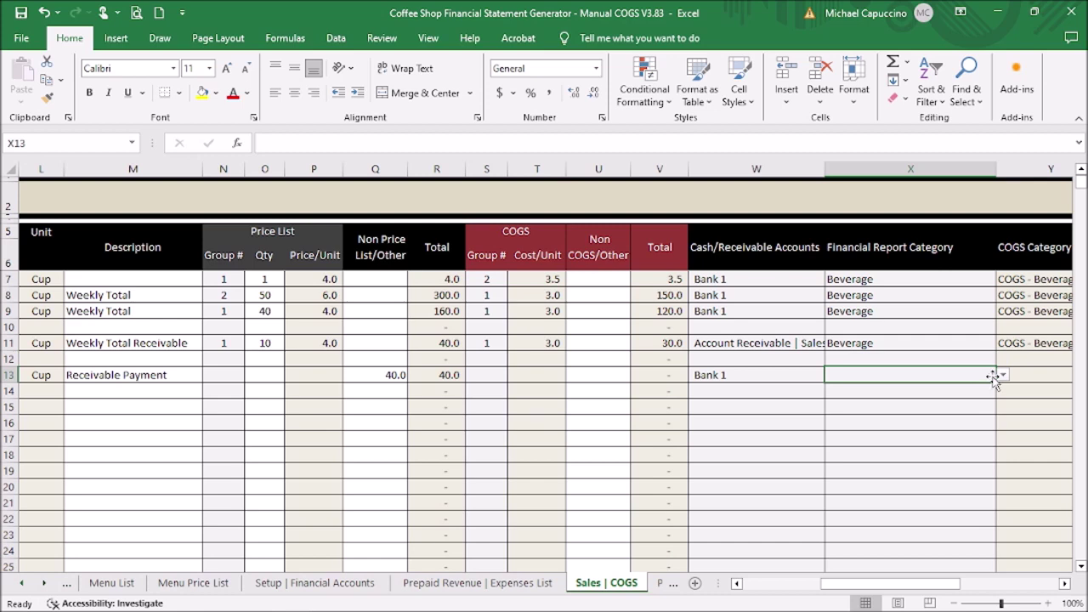
pyautogui.click(1003, 375)
pyautogui.moveTo(1006, 425); pyautogui.dragTo(1004, 459)
pyautogui.click(875, 459)
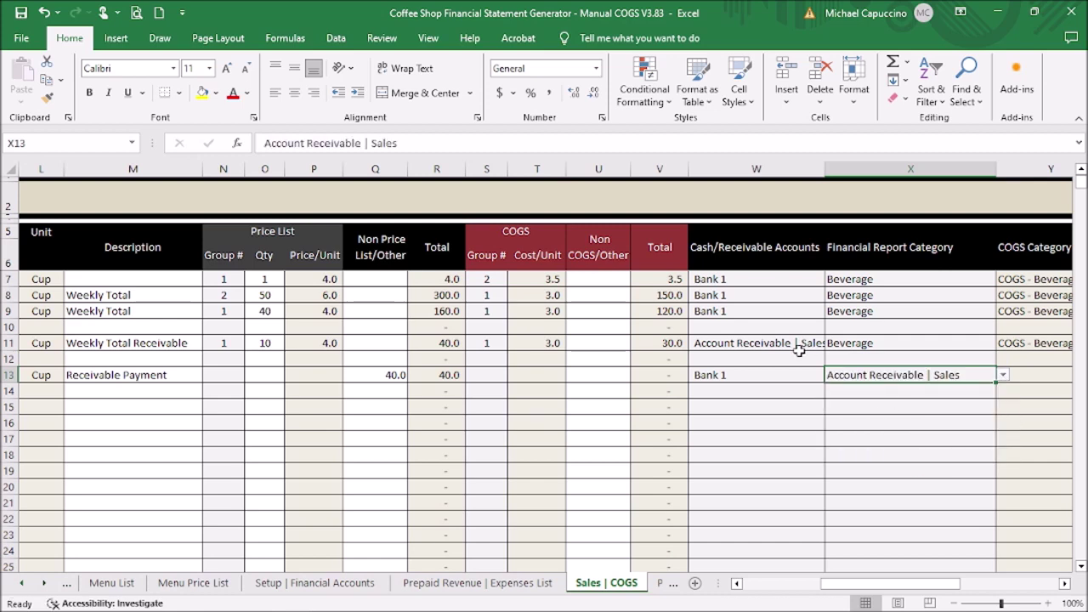
# Open the Receivable Summary report through the general setup sheet and check its sales receivables.
pyautogui.hscroll(-5, 844, 571)
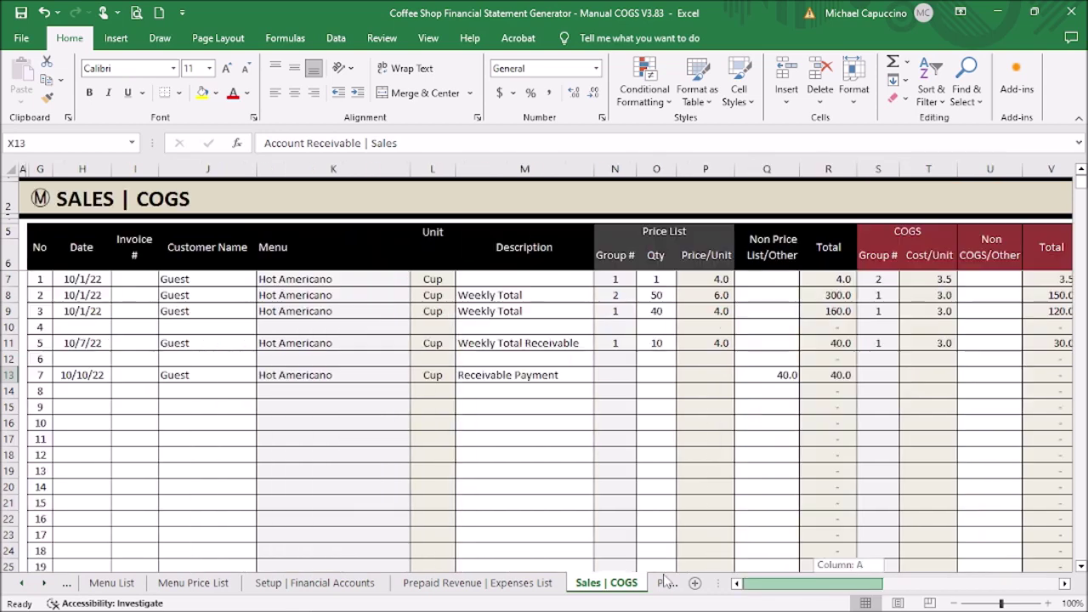
pyautogui.click(484, 520)
pyautogui.click(38, 209)
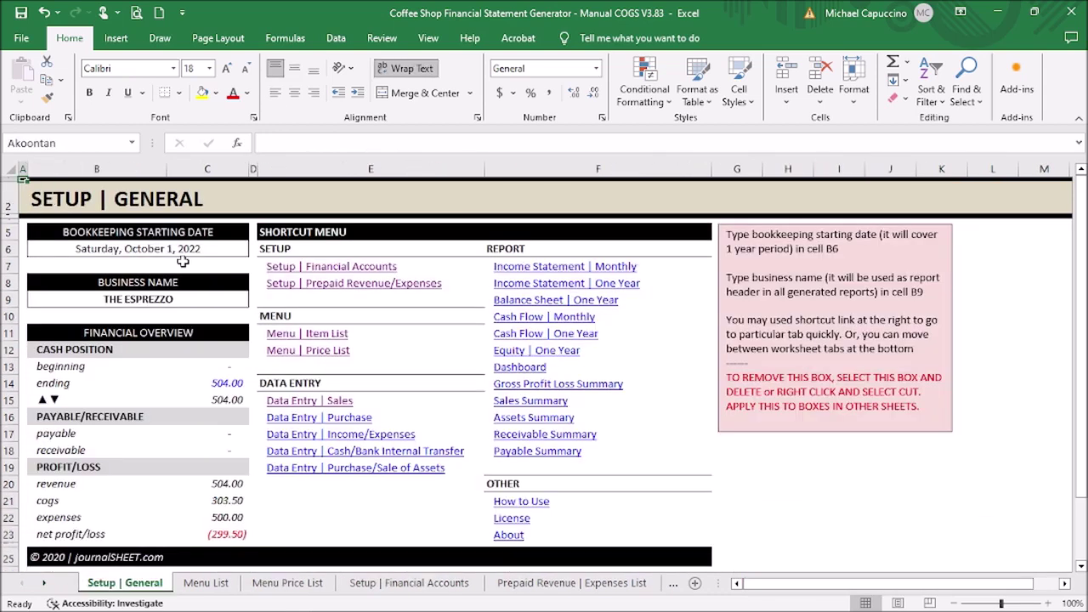
pyautogui.click(587, 435)
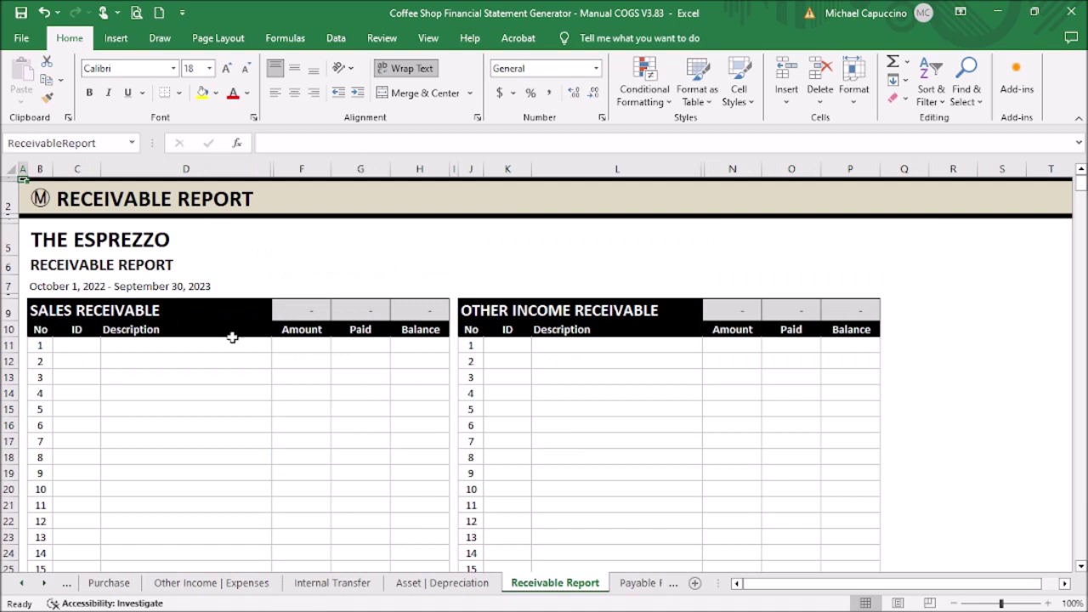
# Enter invoice number R01 for both the Weekly Total Receivable sale and the Receivable Payment, and reopen the Receivable Summary report.
pyautogui.click(39, 201)
pyautogui.click(338, 404)
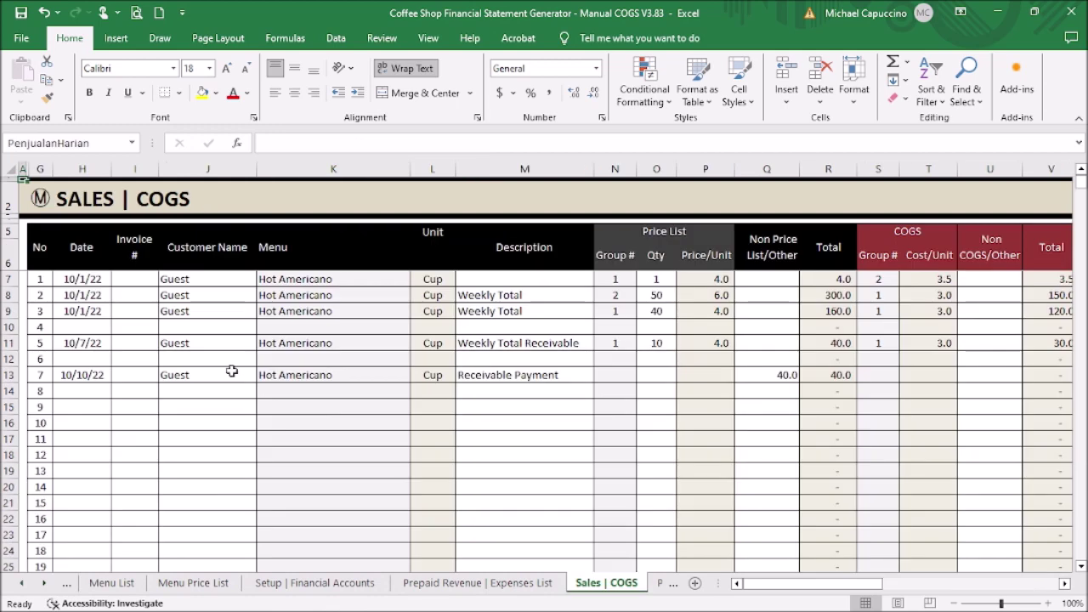
pyautogui.click(150, 341)
pyautogui.write('R01')
pyautogui.press('Down')
pyautogui.press('Down')
pyautogui.write('R01')
pyautogui.press('Return')
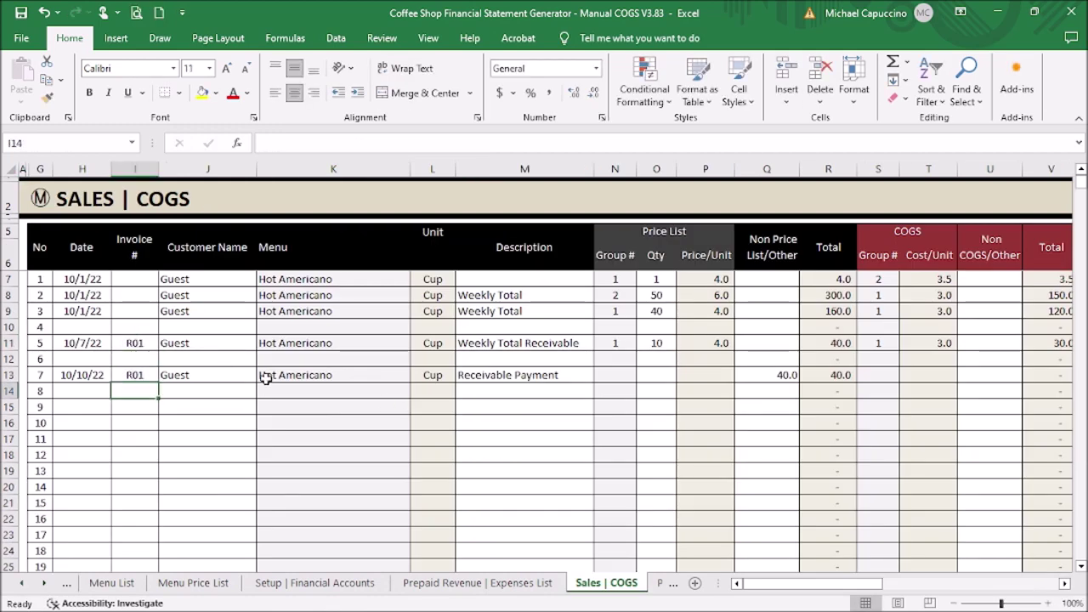
pyautogui.click(38, 206)
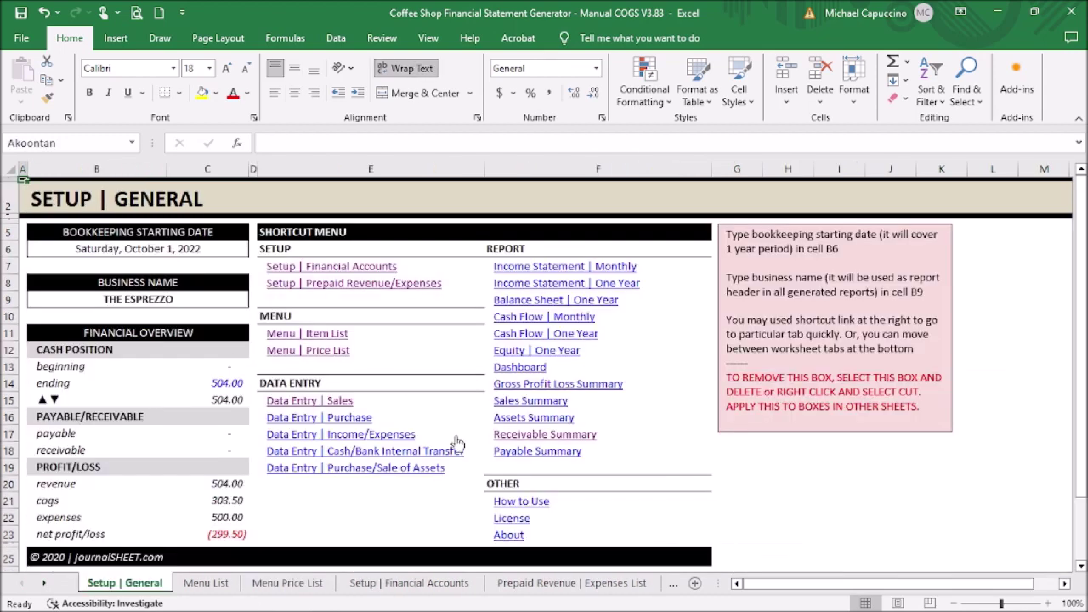
pyautogui.click(519, 434)
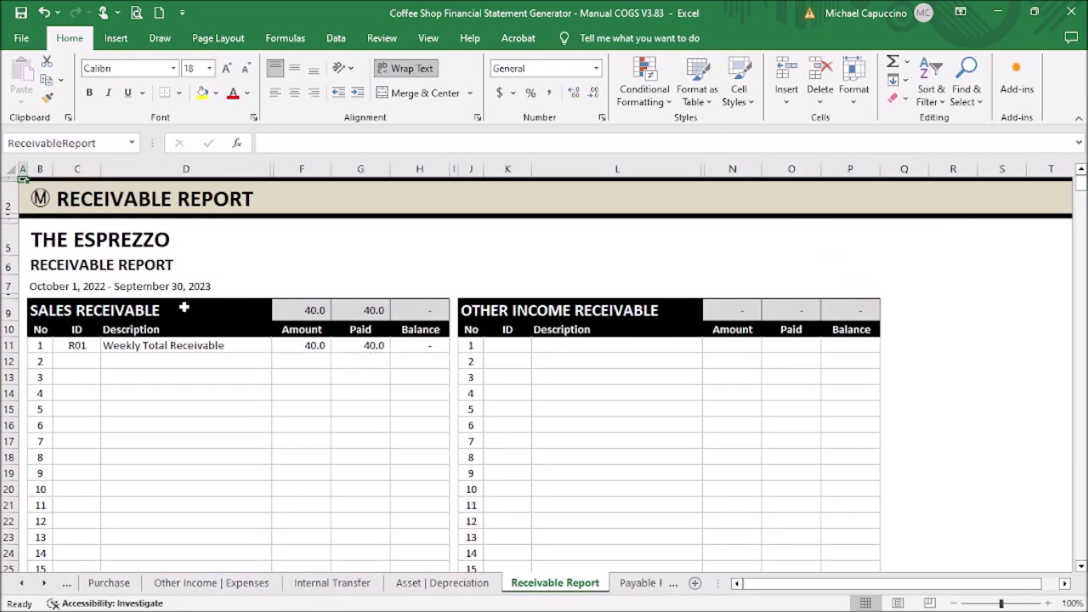
# Start the first entry in the Purchase sheet with the date 1 Oct 22 and a purchase order number.
pyautogui.click(42, 201)
pyautogui.write('1 oct 22')
pyautogui.press('Tab')
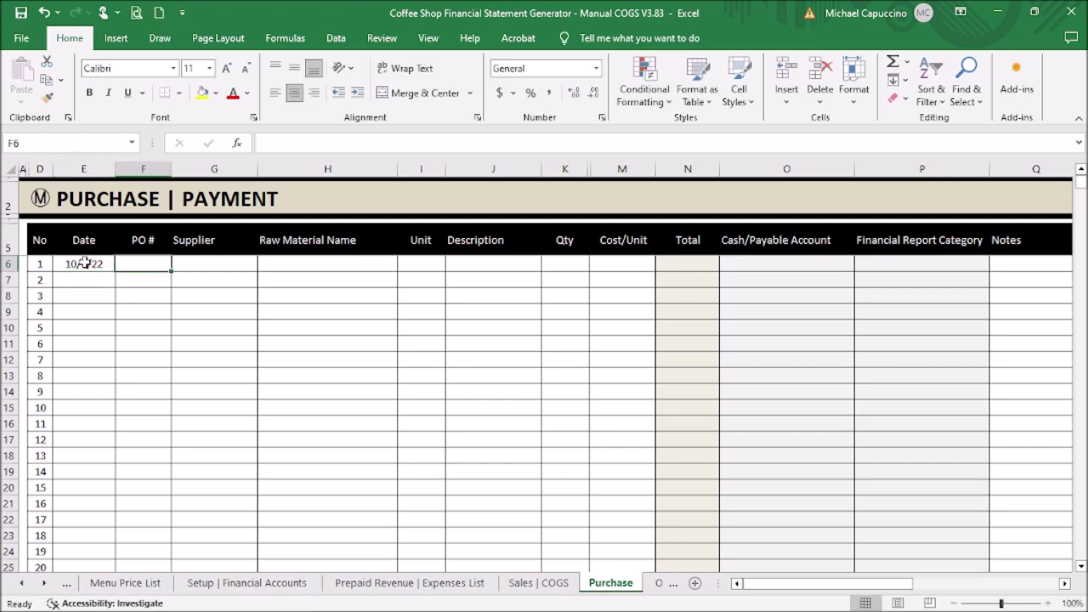
pyautogui.press('Tab')
pyautogui.press('Left')
pyautogui.write('PO001')
pyautogui.press('Tab')
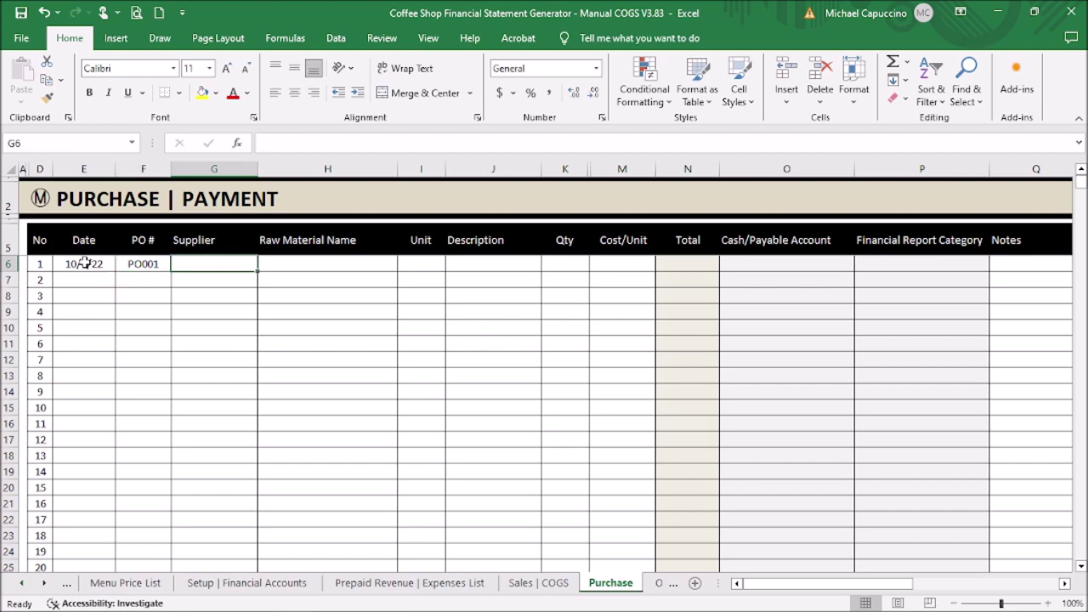
# Enter supplier Bean Production, raw material Coffee Bean and unit Kg for the first purchase.
pyautogui.write('Bean Production')
pyautogui.press('Tab')
pyautogui.write('Co')
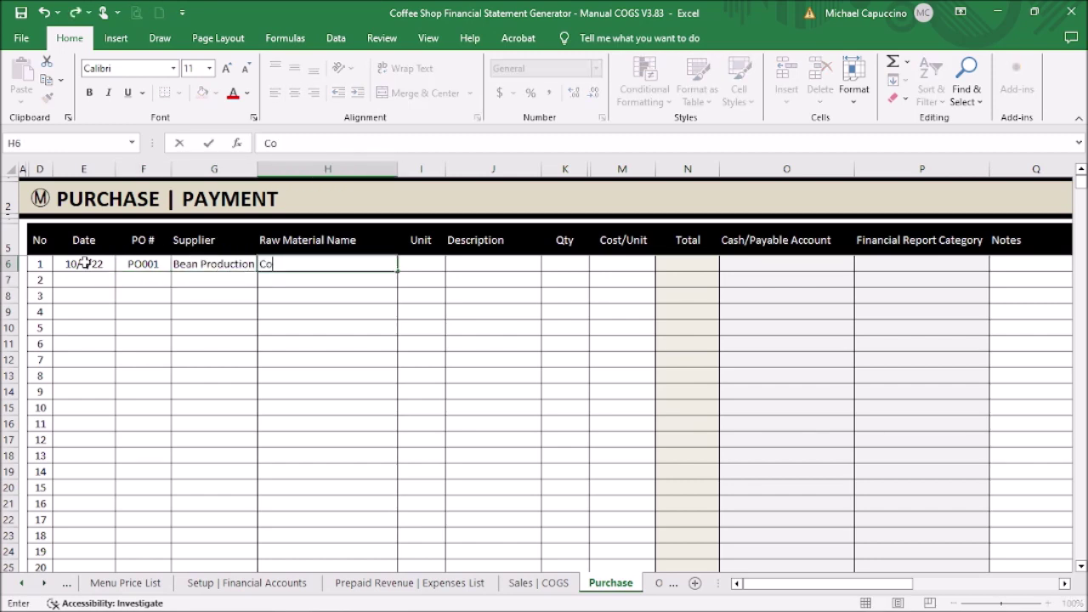
pyautogui.press('Tab')
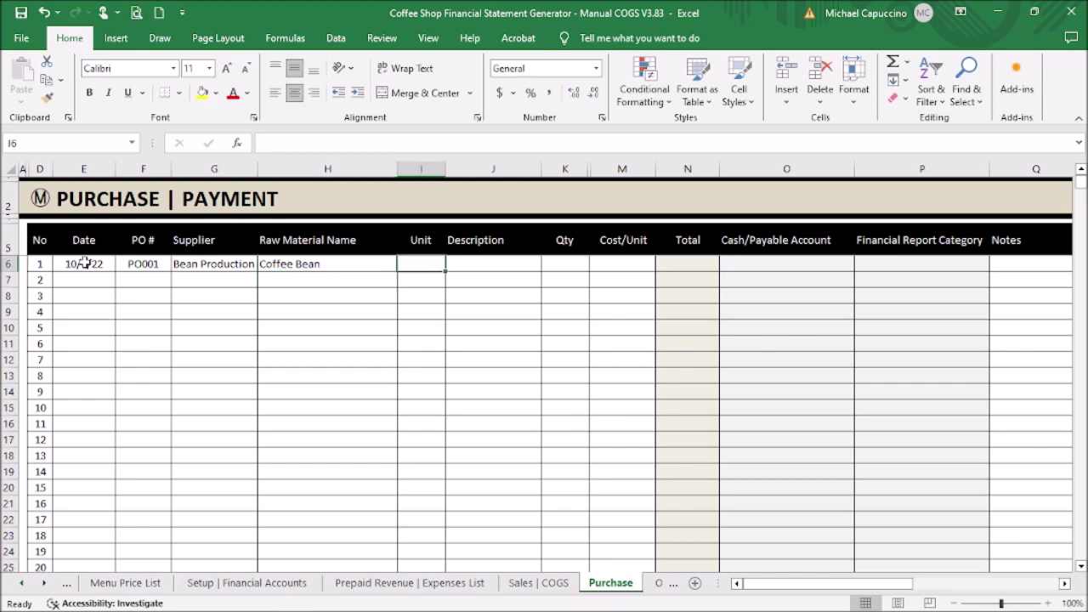
pyautogui.write('Kg')
pyautogui.press('Tab')
pyautogui.press('Tab')
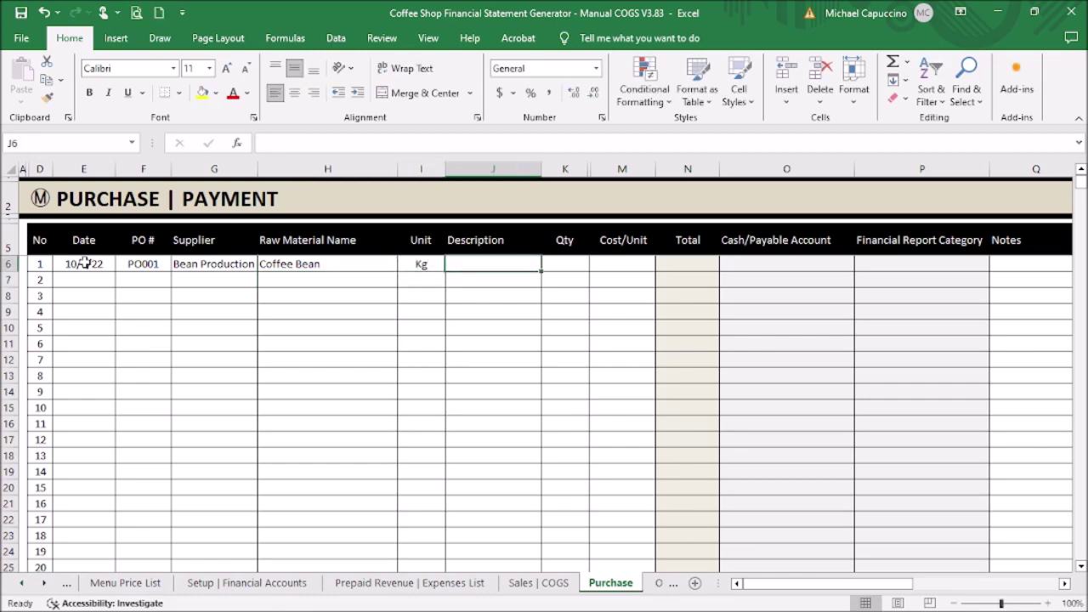
# Give the first purchase a quantity of 7 and a cost per unit of 1.
pyautogui.write('7')
pyautogui.press('Tab')
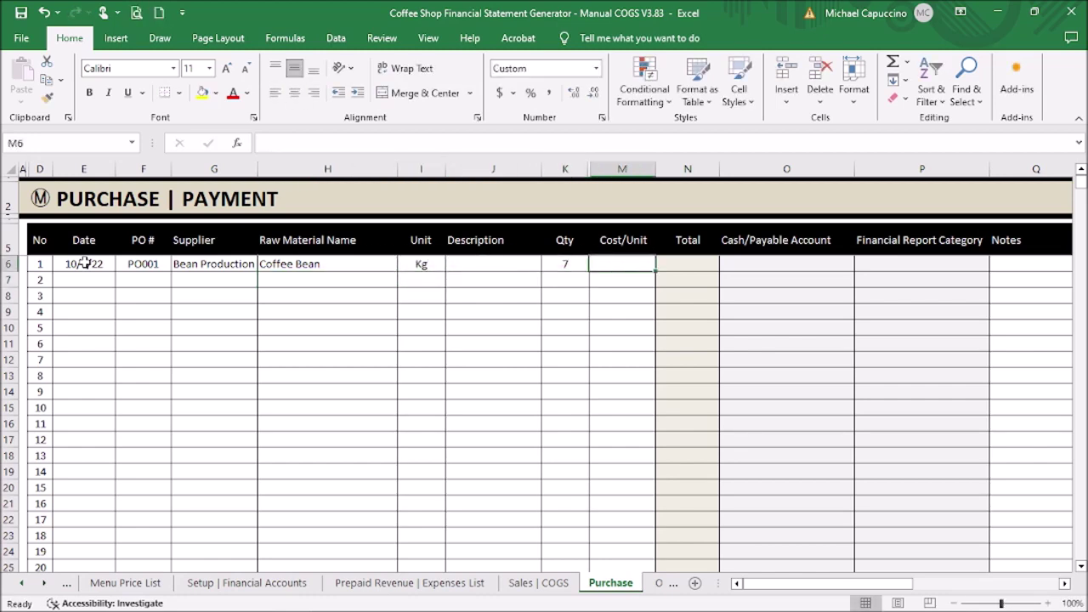
pyautogui.write('1')
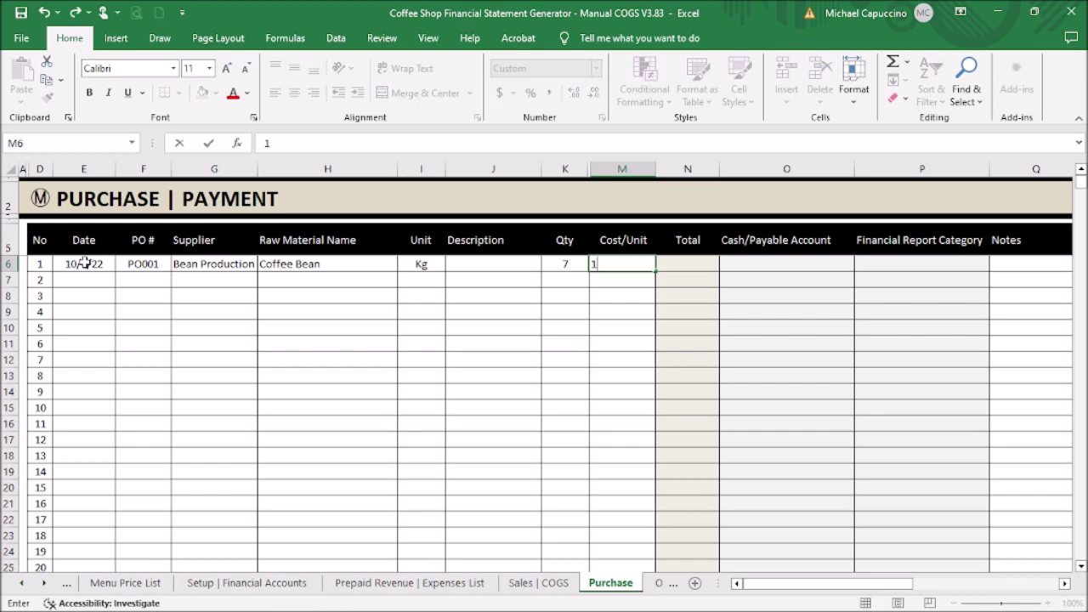
pyautogui.press('Return')
# Set the first purchase's cash/payable account to Bank 1.
pyautogui.press('Up')
pyautogui.press('Right')
pyautogui.press('Right')
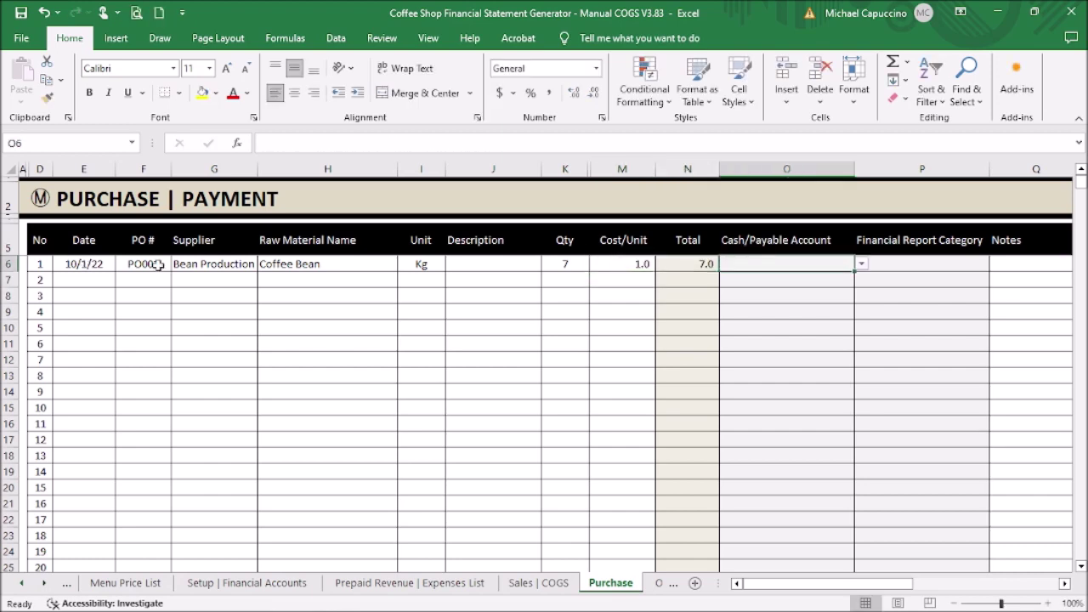
pyautogui.click(861, 264)
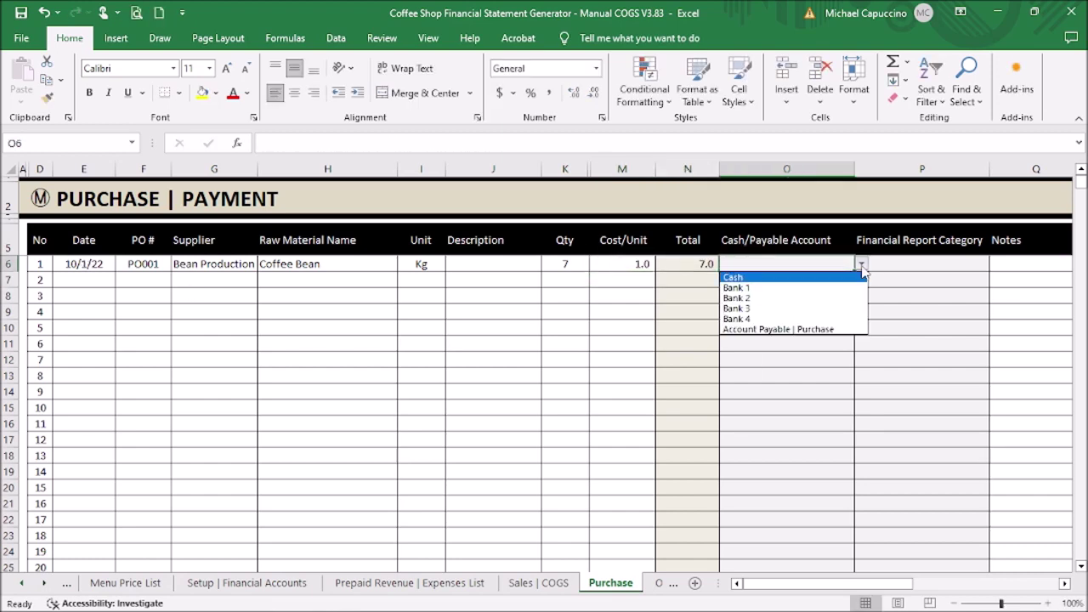
pyautogui.click(820, 292)
# Set the first purchase's financial report category to Food | Beverage Inventory and widen that column slightly.
pyautogui.click(980, 264)
pyautogui.click(996, 264)
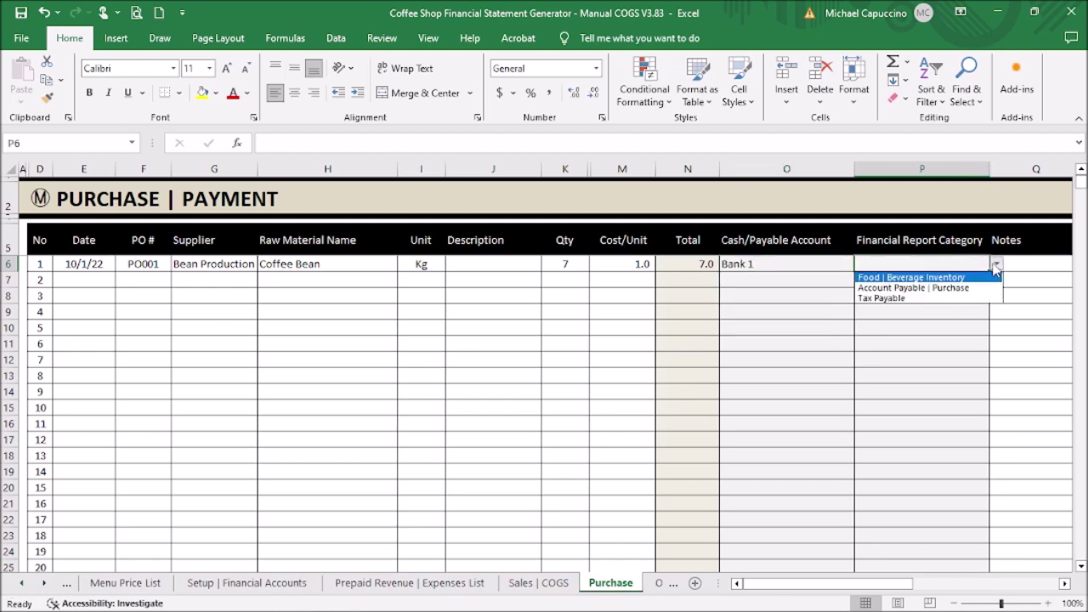
pyautogui.click(914, 278)
pyautogui.click(799, 357)
pyautogui.moveTo(999, 178); pyautogui.dragTo(1006, 178)
# Copy the first purchase's date into the second row and fill the purchase order number series down one row.
pyautogui.click(89, 268)
pyautogui.hotkey('ctrl', 'c')
pyautogui.press('Down')
pyautogui.press('Return')
pyautogui.press('Right')
pyautogui.press('Up')
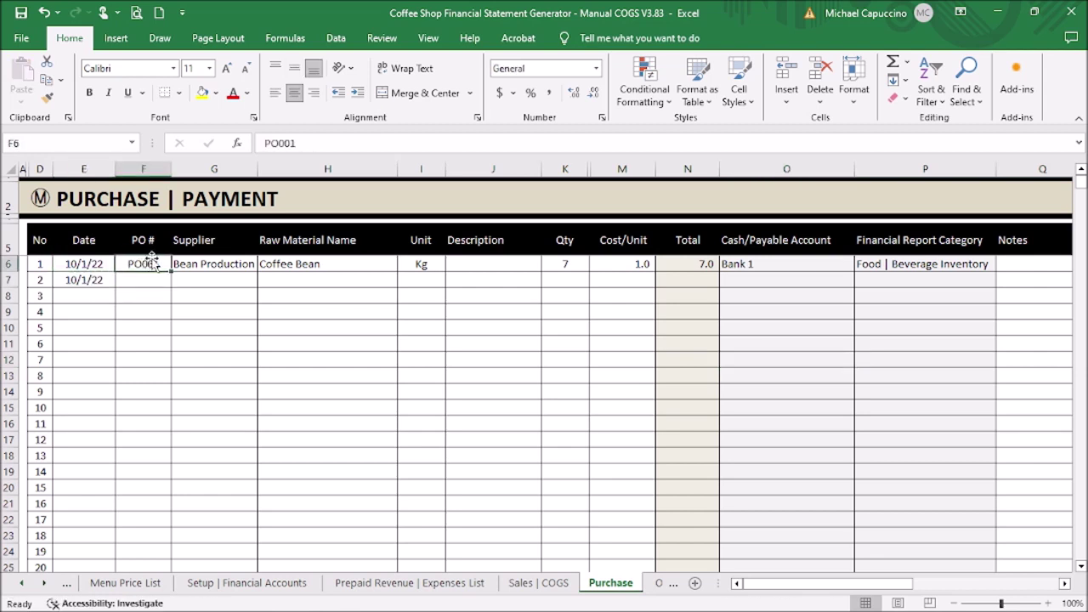
pyautogui.moveTo(170, 274); pyautogui.dragTo(170, 289)
# Copy the first purchase's supplier into the second purchase row.
pyautogui.click(225, 265)
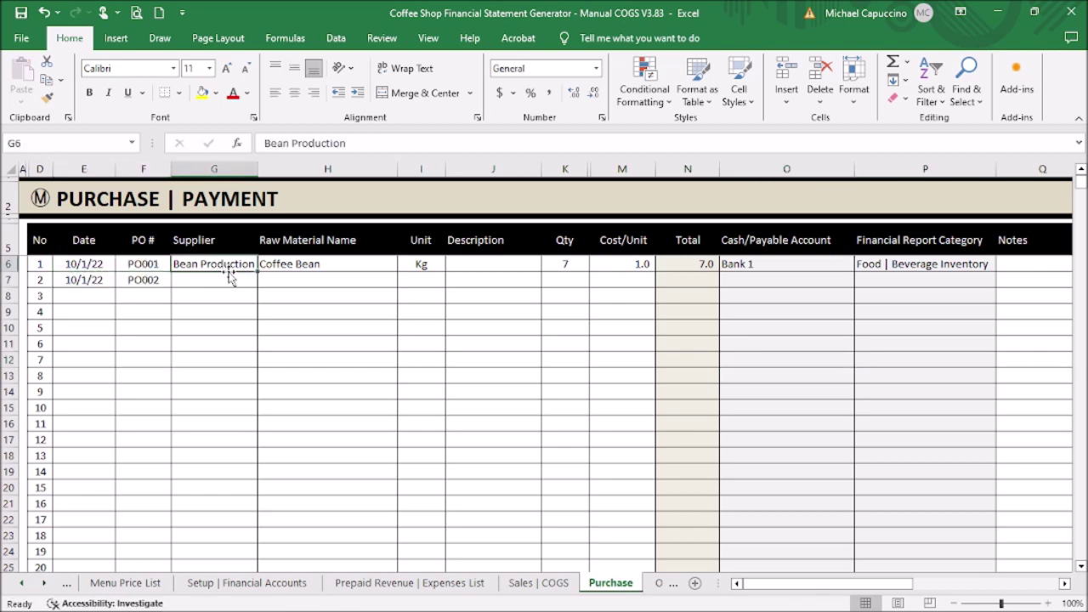
pyautogui.hotkey('ctrl', 'c')
pyautogui.press('Down')
pyautogui.press('Return')
# Enter Coffee Bean Sumatra as the second purchase's raw material with Kg as its unit.
pyautogui.press('Right')
pyautogui.write('Cofee')
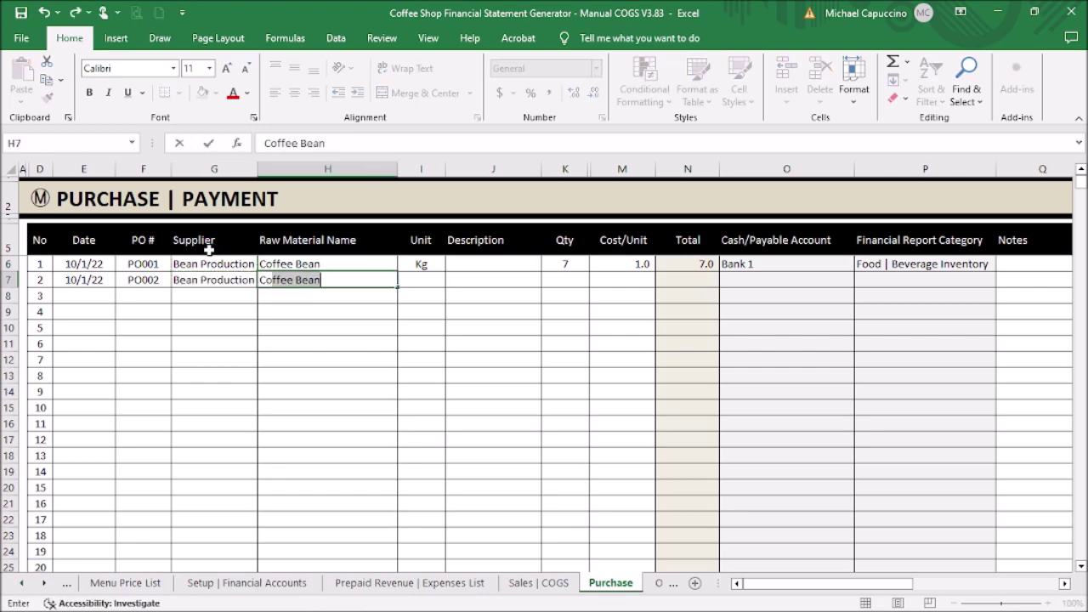
pyautogui.press('BackSpace')
pyautogui.write('fee Bean')
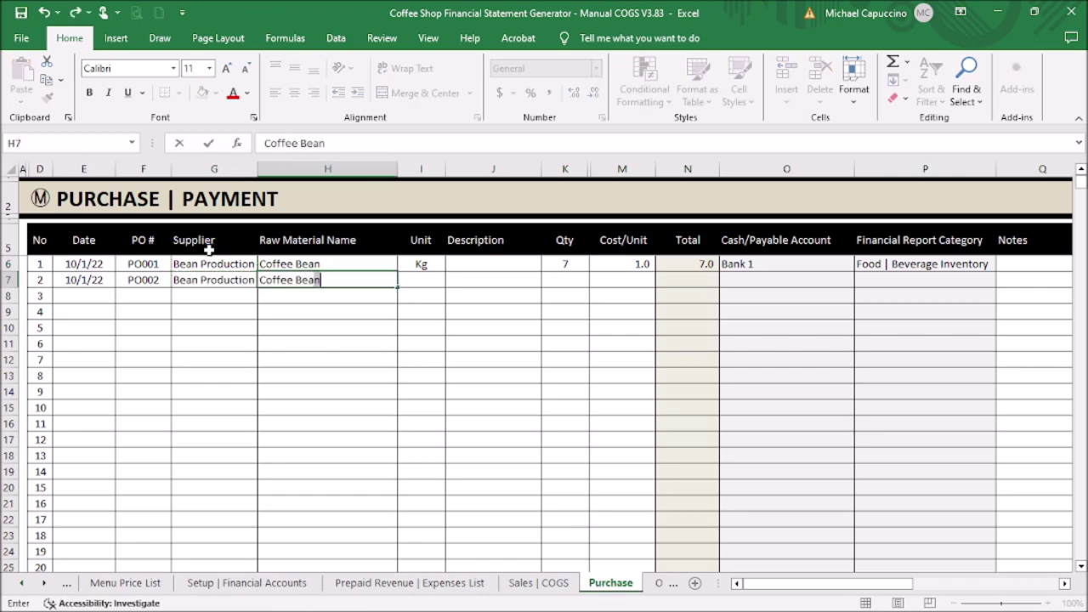
pyautogui.write(' Sumatra')
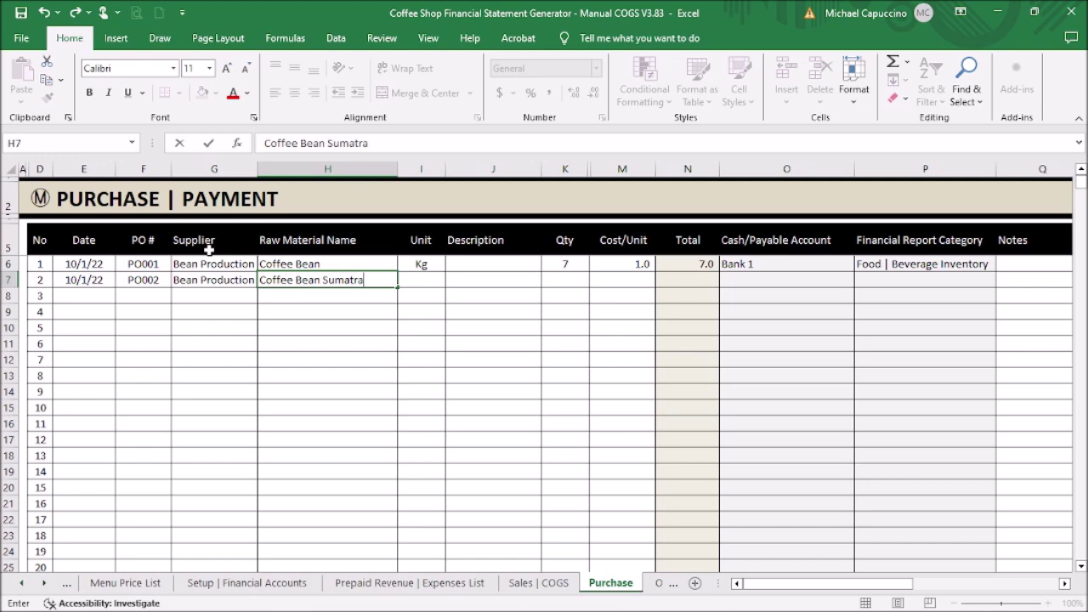
pyautogui.press('Tab')
pyautogui.write('Kg')
pyautogui.press('Tab')
pyautogui.press('Tab')
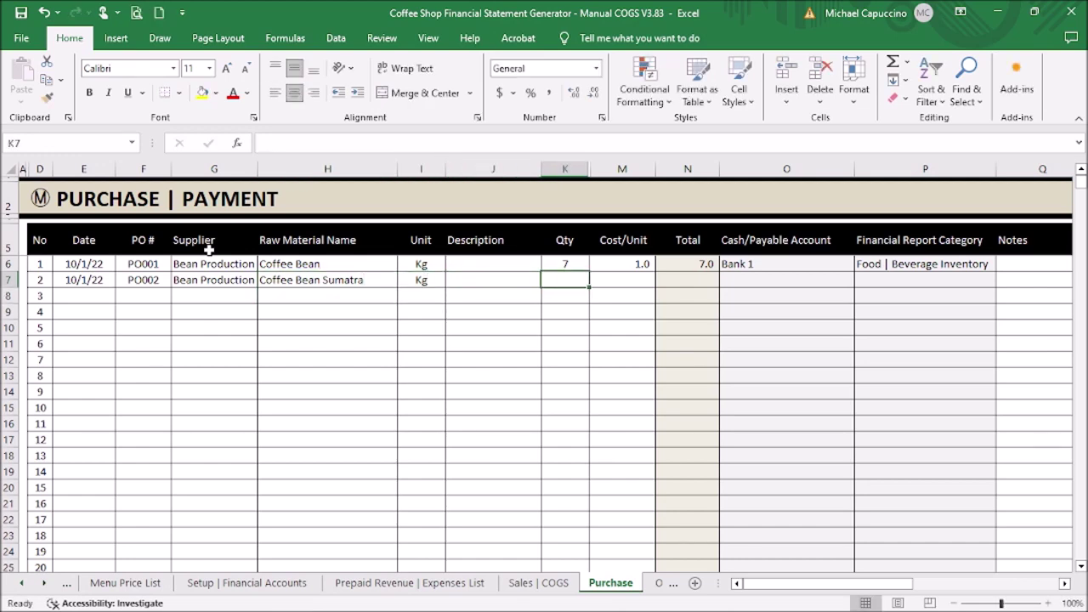
# Give the second purchase a quantity of 5 and a cost per unit of 1.5.
pyautogui.write('5')
pyautogui.press('Tab')
pyautogui.write('1.5')
pyautogui.press('Tab')
# Copy the first purchase's cash/payable account and financial report category into the second row.
pyautogui.press('Tab')
pyautogui.press('Up')
pyautogui.hotkey('ctrl', 'c')
pyautogui.press('Down')
pyautogui.press('Return')
pyautogui.press('Right')
pyautogui.press('Up')
pyautogui.hotkey('ctrl', 'c')
pyautogui.press('Down')
pyautogui.press('Return')
# Start a purchase in row No 4 with the date 10/5/22 and purchase order number PO003.
pyautogui.press('Down')
pyautogui.press('Down')
pyautogui.press('Home')
pyautogui.press('Right')
pyautogui.press('Right')
pyautogui.write('1')
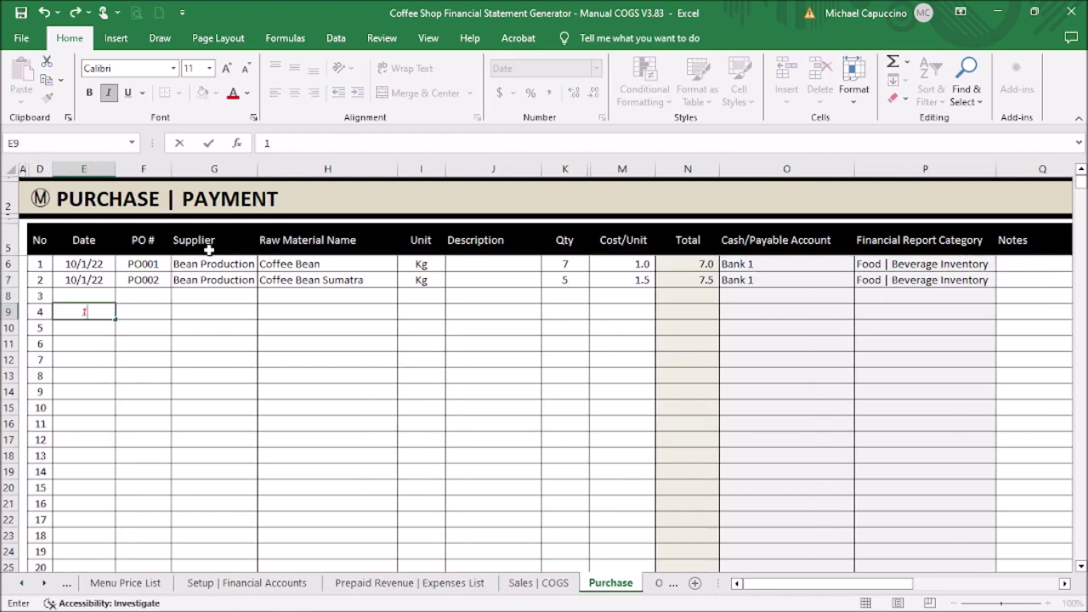
pyautogui.write(' ct 22')
pyautogui.press('Return')
pyautogui.press('Up')
pyautogui.write('1')
pyautogui.write('22')
pyautogui.press('Tab')
pyautogui.write('PO003')
pyautogui.press('Tab')
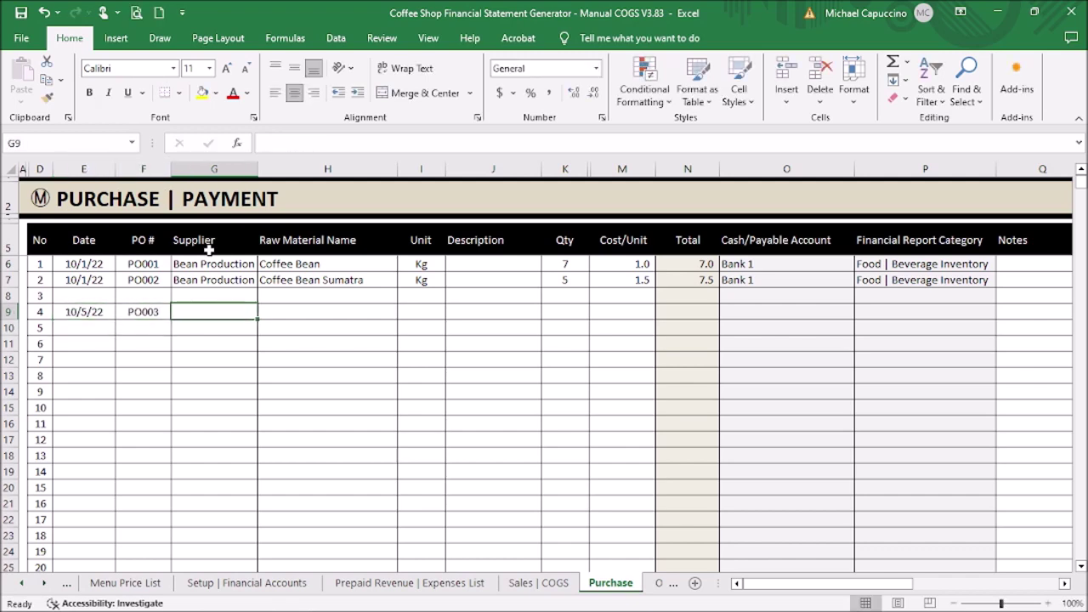
# Enter Bean Production as the PO003 supplier and Coffee Bean Brazil as its raw material.
pyautogui.write('Bean Production')
pyautogui.press('Return')
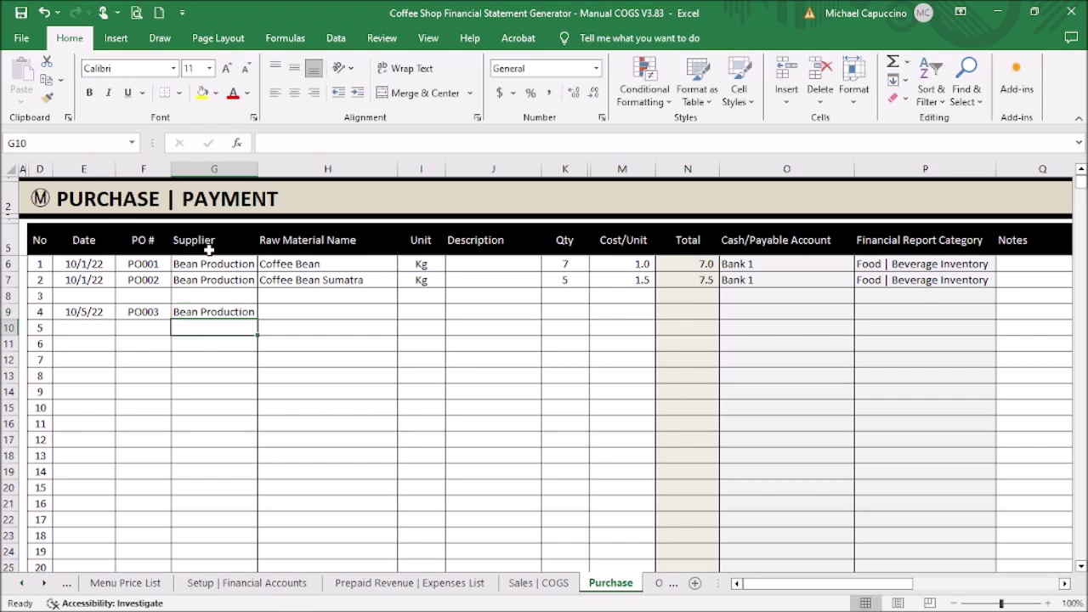
pyautogui.press('Up')
pyautogui.press('Right')
pyautogui.write('Coffee Bean Brazil')
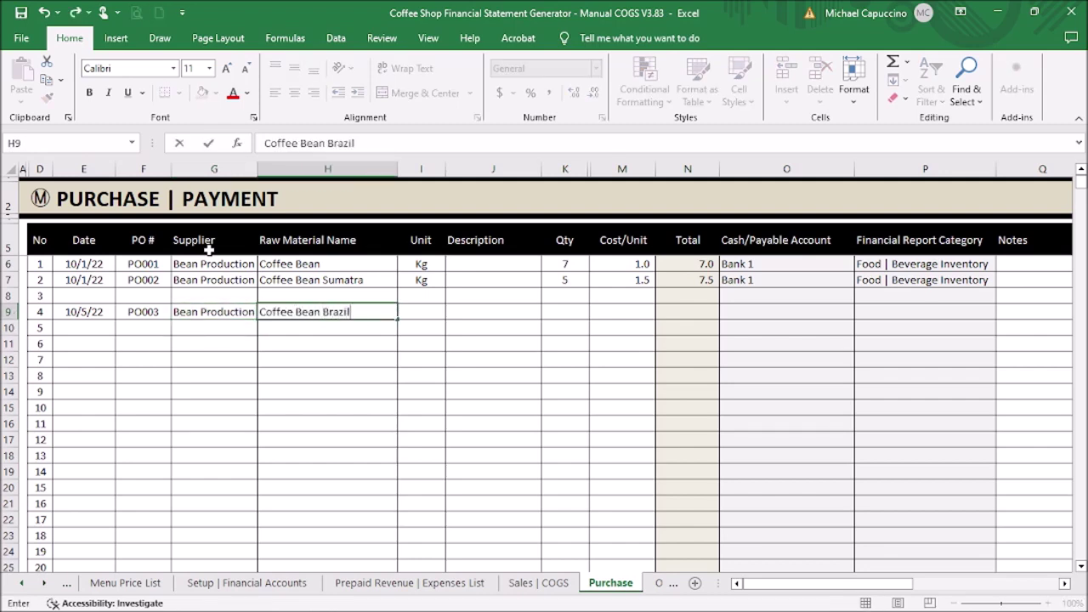
# Set the Coffee Bean Brazil purchase's unit to Kg, quantity to 10 and cost per unit to 1.6.
pyautogui.press('Tab')
pyautogui.write('Kg')
pyautogui.press('Tab')
pyautogui.press('Tab')
pyautogui.write('10')
pyautogui.press('Tab')
pyautogui.write('1.6')
pyautogui.press('Return')
# Assign the Coffee Bean Brazil purchase to Account Payable | Purchase with the report category Food | Beverage Inventory.
pyautogui.press('Right')
pyautogui.press('Right')
pyautogui.press('Up')
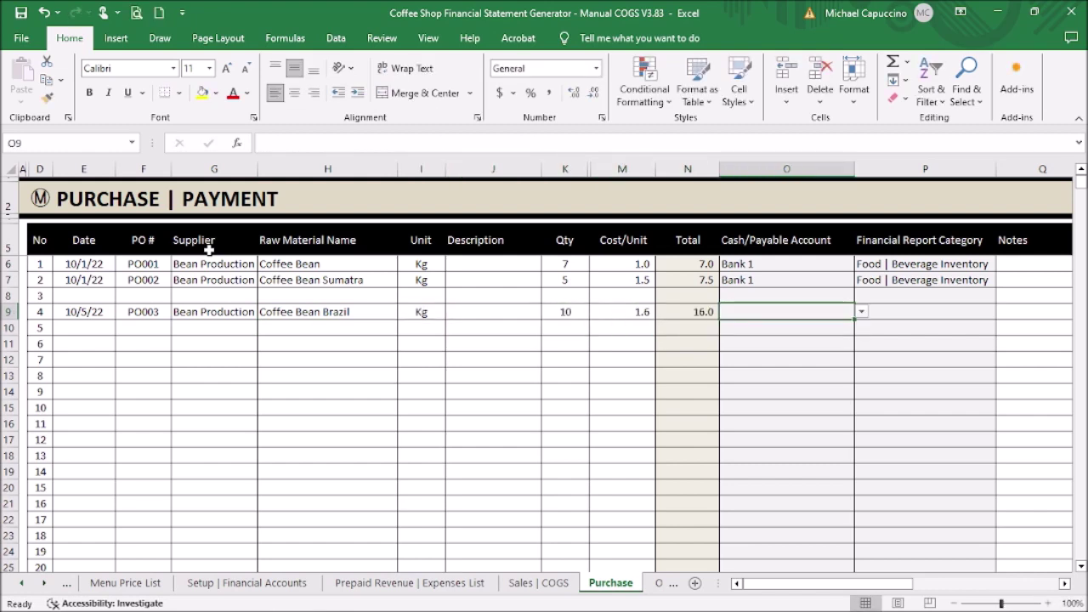
pyautogui.click(861, 312)
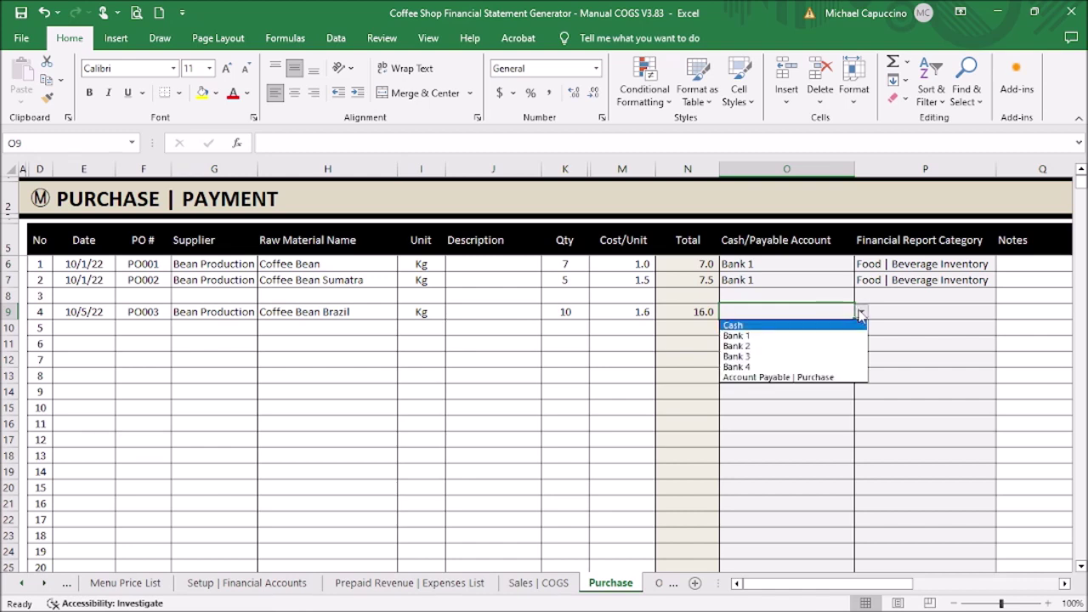
pyautogui.click(816, 376)
pyautogui.click(959, 311)
pyautogui.click(1003, 313)
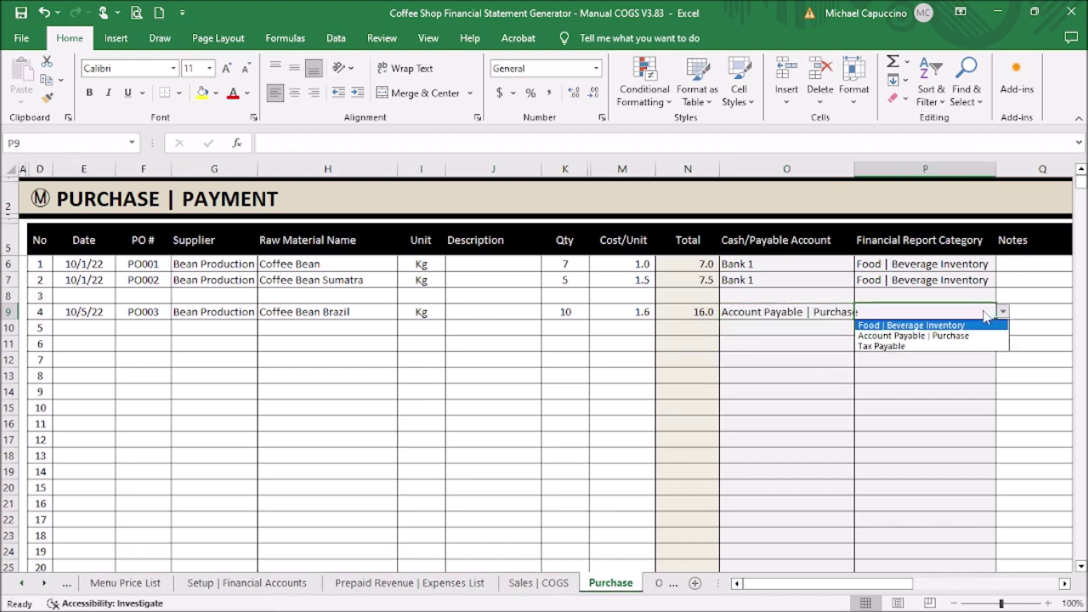
pyautogui.click(970, 326)
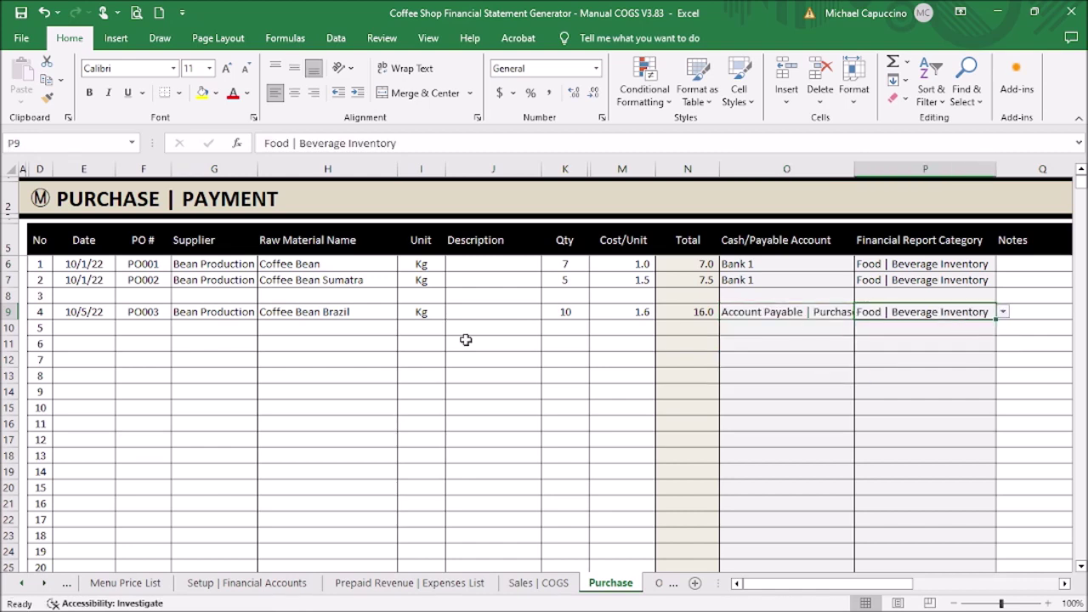
# Date a payment entry in row No 6 as 10/15/22 and copy the PO003 order number into it.
pyautogui.click(87, 336)
pyautogui.write('14')
pyautogui.write('0/15/22')
pyautogui.press('Tab')
pyautogui.press('Up')
pyautogui.press('Up')
pyautogui.hotkey('ctrl', 'c')
pyautogui.press('Down')
pyautogui.press('Down')
pyautogui.hotkey('ctrl', 'v')
pyautogui.press('Escape')
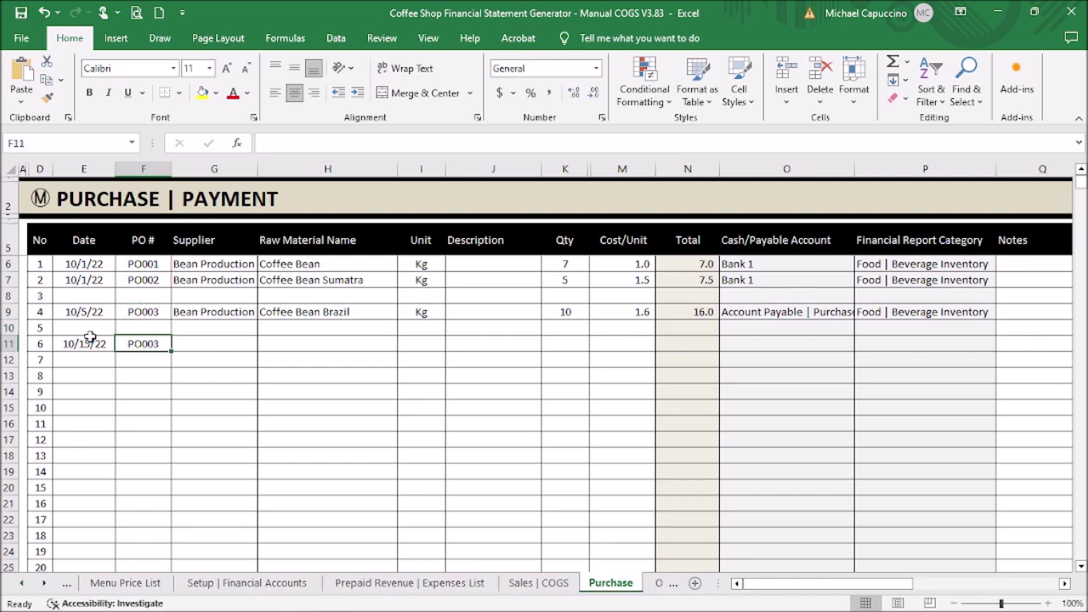
pyautogui.press('Right')
pyautogui.press('Right')
pyautogui.press('Left')
pyautogui.press('Up')
pyautogui.press('Up')
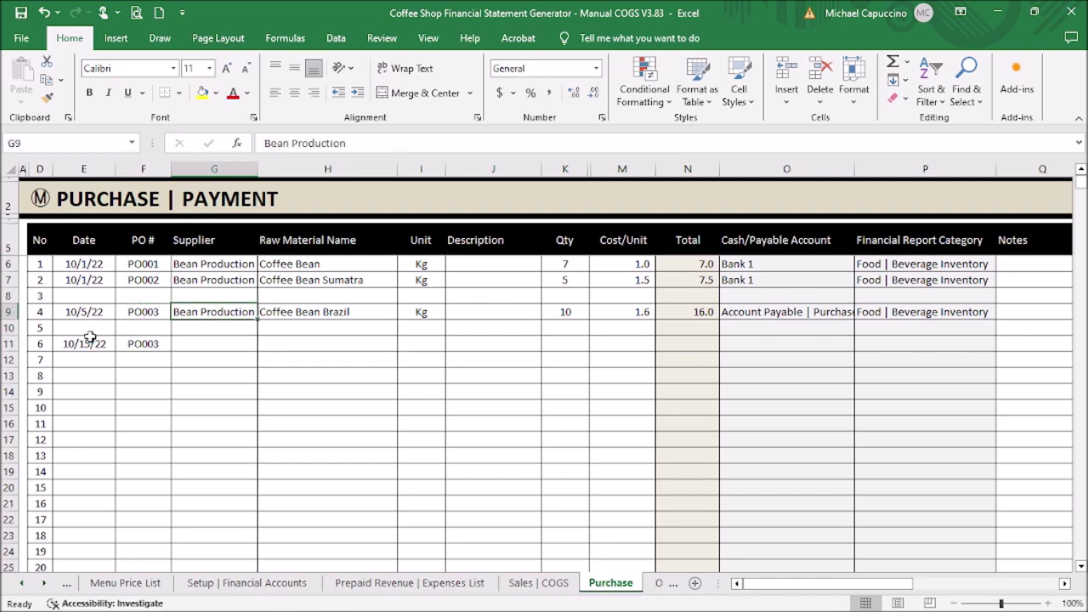
pyautogui.press('Down')
pyautogui.press('Down')
# Set the cash/payable account of the 10/15/22 payment entry to Bank 2.
pyautogui.press('Right')
pyautogui.press('Right')
pyautogui.press('Right')
pyautogui.press('Right')
pyautogui.press('Right')
pyautogui.press('Right')
pyautogui.press('Right')
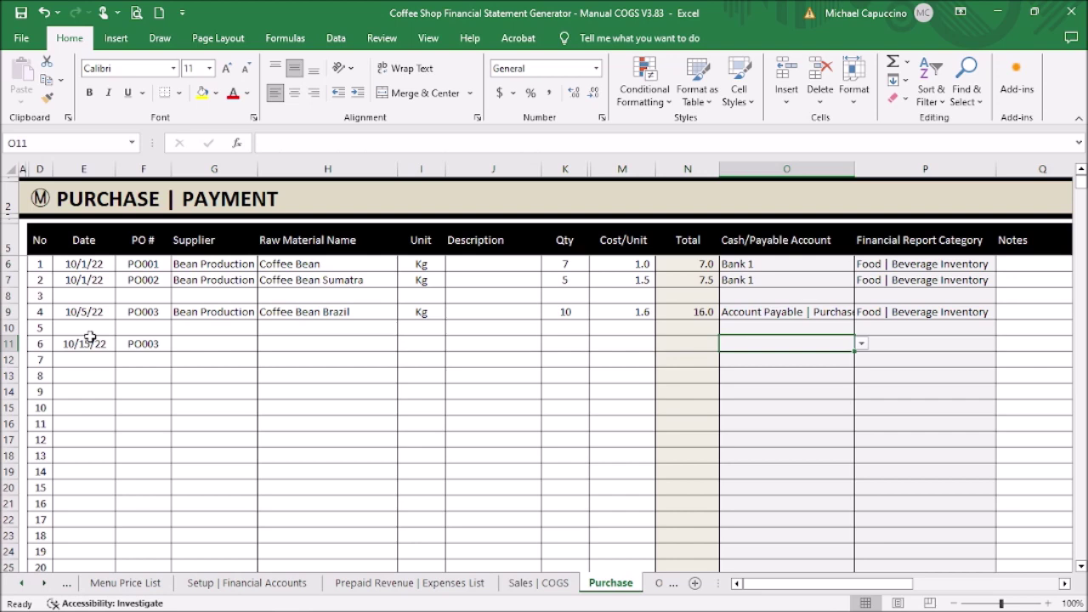
pyautogui.click(862, 344)
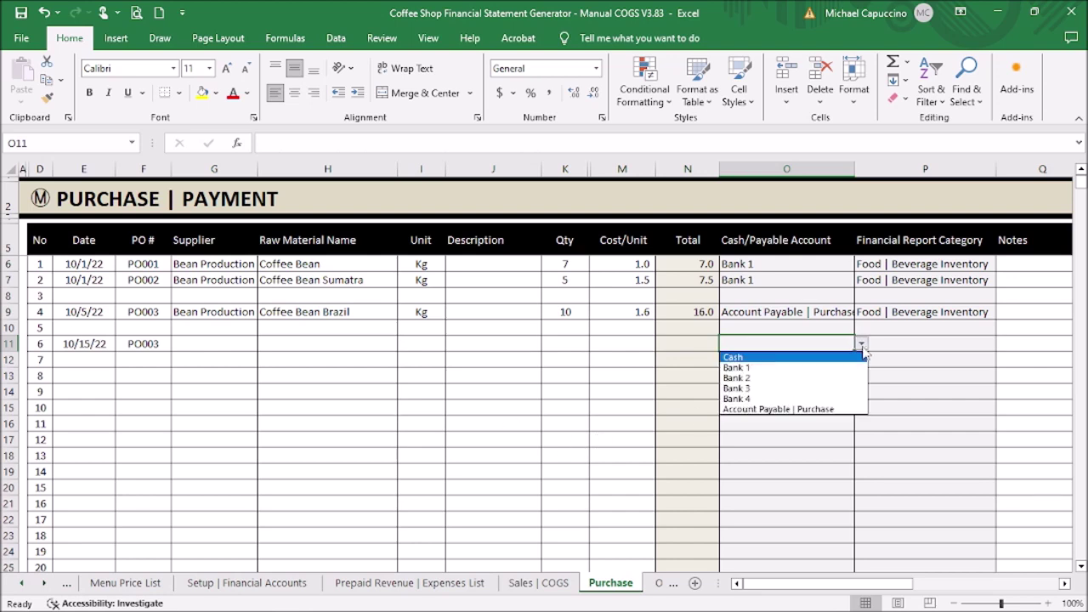
pyautogui.click(820, 378)
# Set the 10/15/22 payment's financial report category to Account Payable | Purchase.
pyautogui.click(955, 342)
pyautogui.click(1003, 343)
pyautogui.click(969, 366)
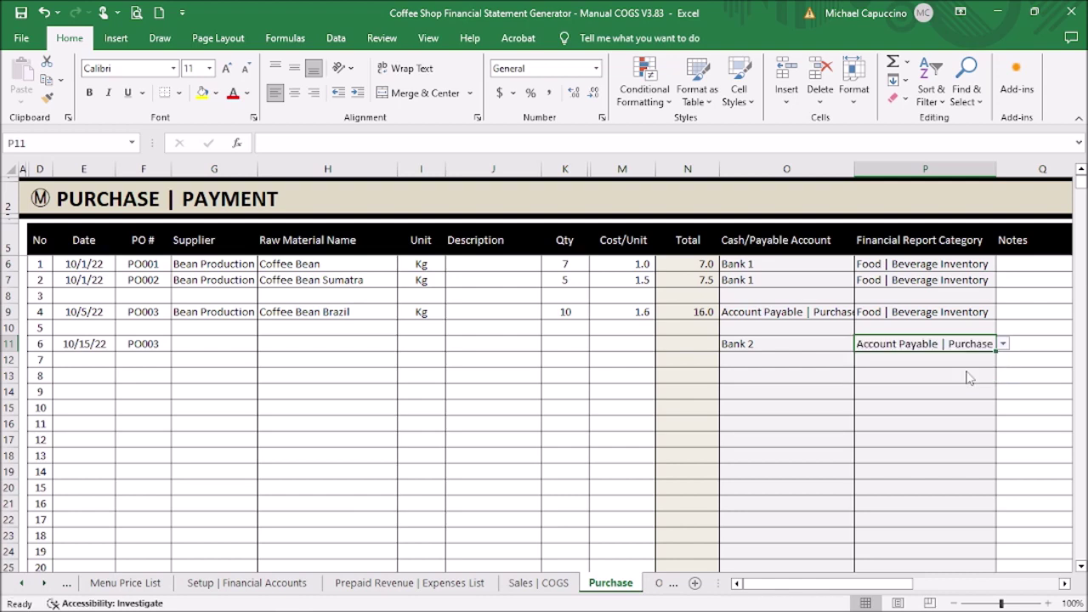
pyautogui.click(864, 442)
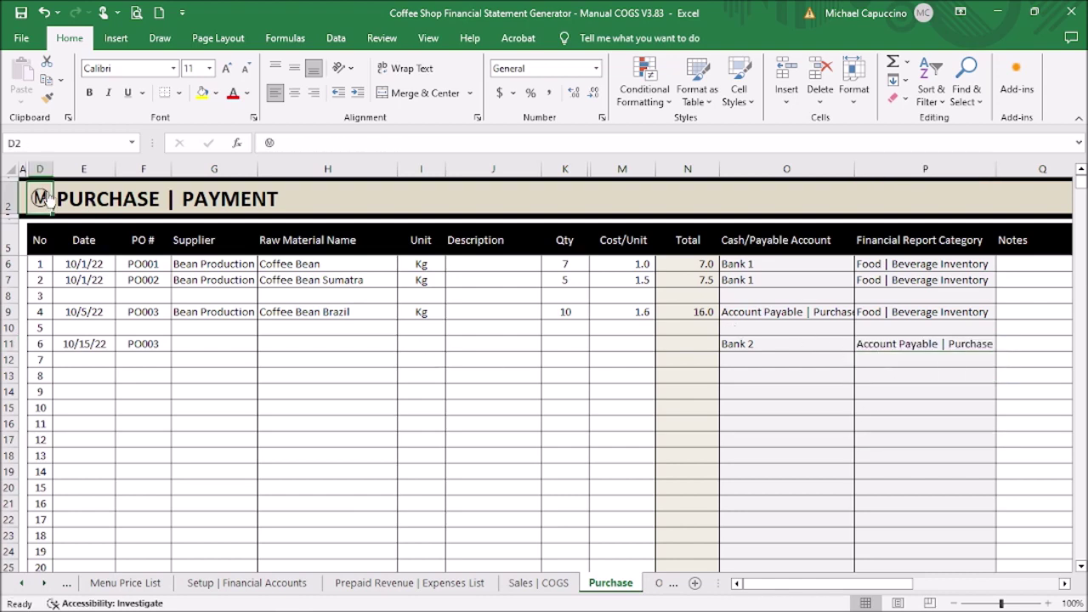
# Open the payable summary and examine the amount, paid and balance figures for PO003.
pyautogui.click(40, 198)
pyautogui.click(549, 451)
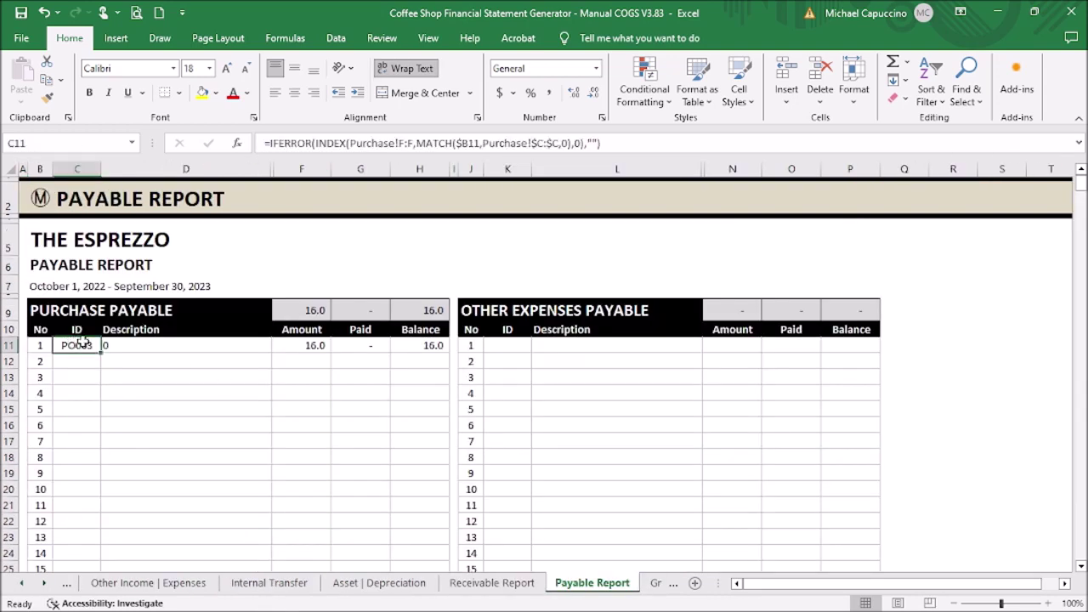
pyautogui.moveTo(73, 343); pyautogui.dragTo(413, 348)
pyautogui.click(362, 424)
# Open the income/expenses data entry sheet and date its first entry 10/5/22.
pyautogui.click(40, 201)
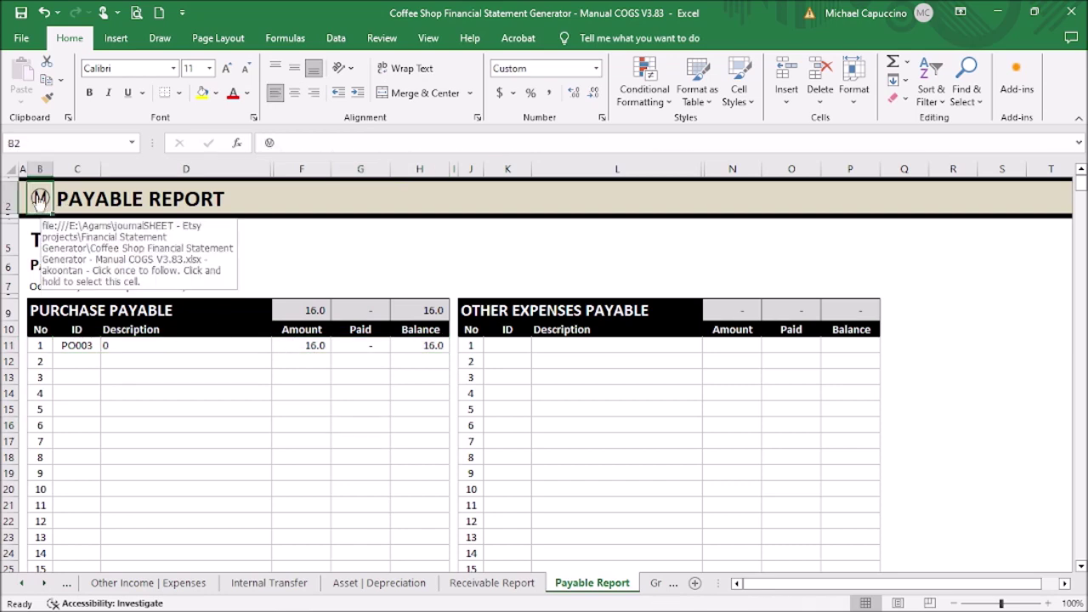
pyautogui.click(40, 200)
pyautogui.click(39, 200)
pyautogui.click(355, 427)
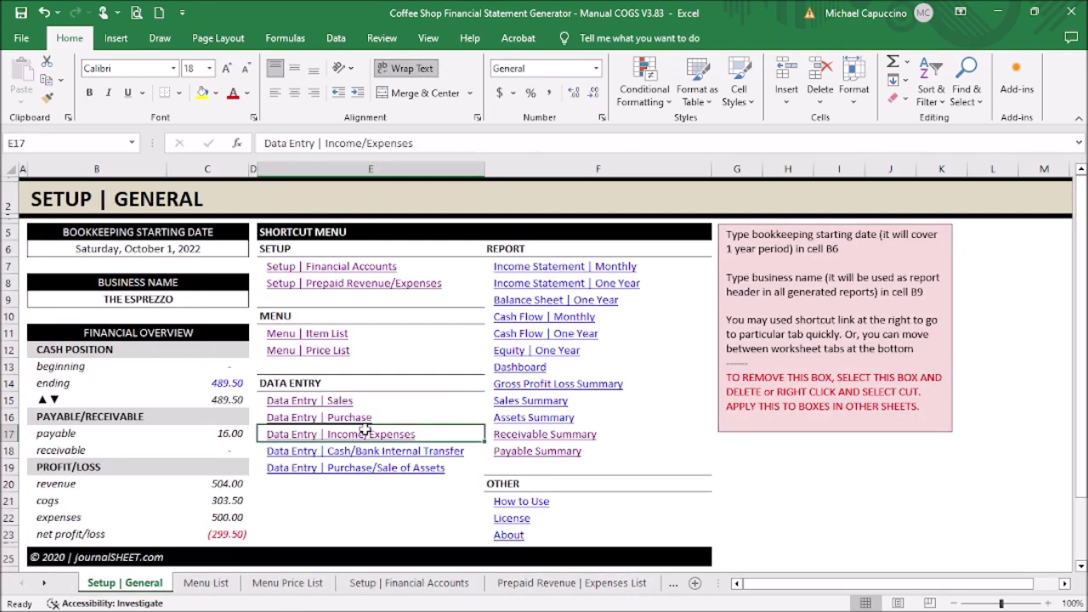
pyautogui.click(95, 264)
pyautogui.write('5 oct')
pyautogui.write(' 22')
pyautogui.press('Tab')
pyautogui.press('Tab')
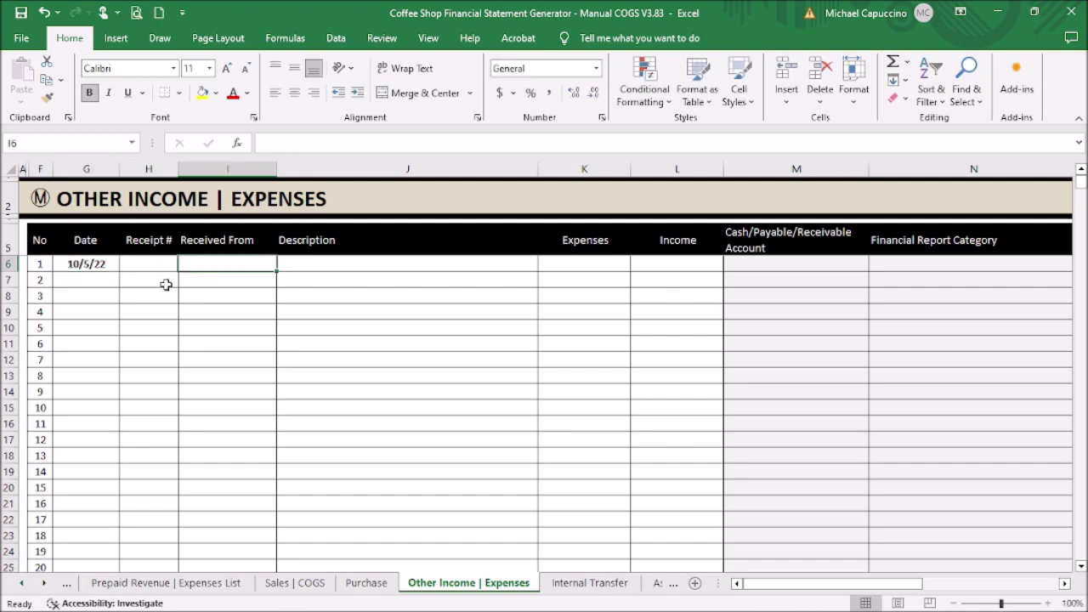
# Describe the first entry as Employee Wage and enter an expense of 50.
pyautogui.press('Tab')
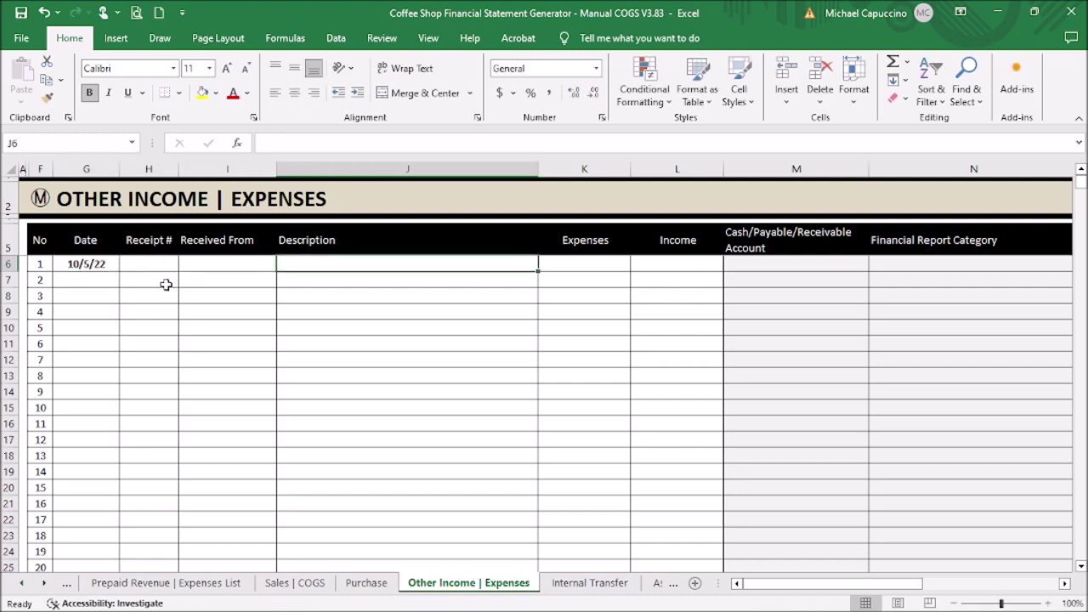
pyautogui.write('Employee Wege')
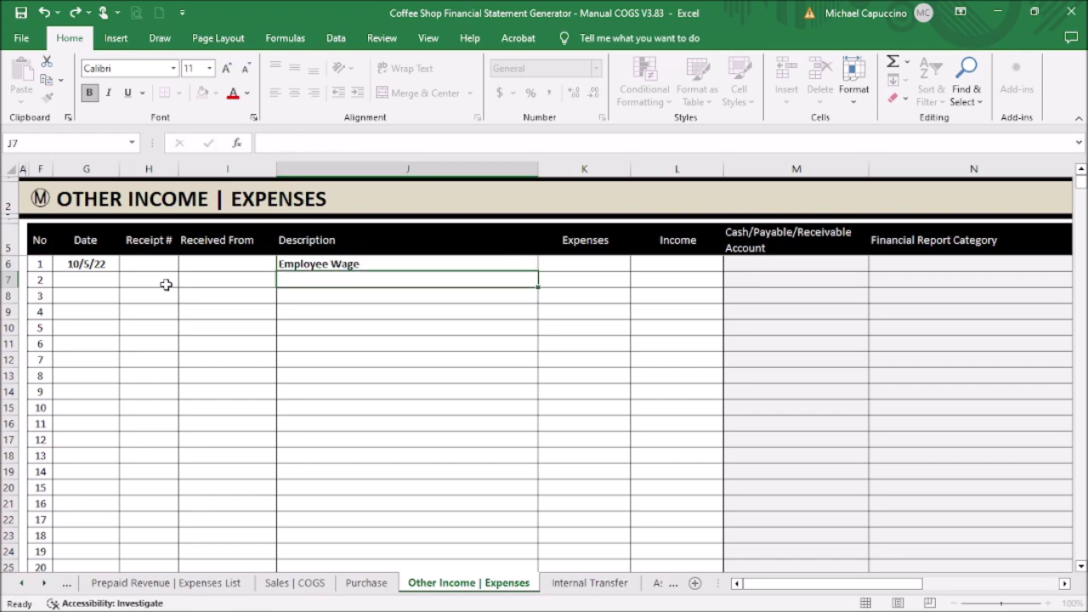
pyautogui.press('Tab')
pyautogui.write('50')
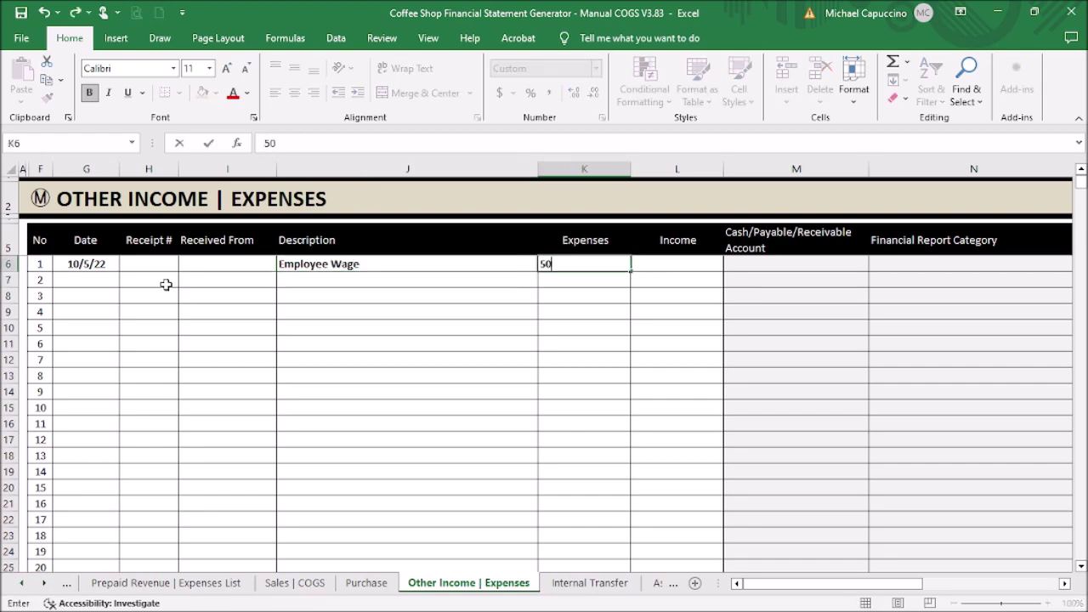
pyautogui.hotkey('ctrl', 'Return')
# Set the Employee Wage entry's cash/payable/receivable account to Bank 1.
pyautogui.press('Right')
pyautogui.press('Right')
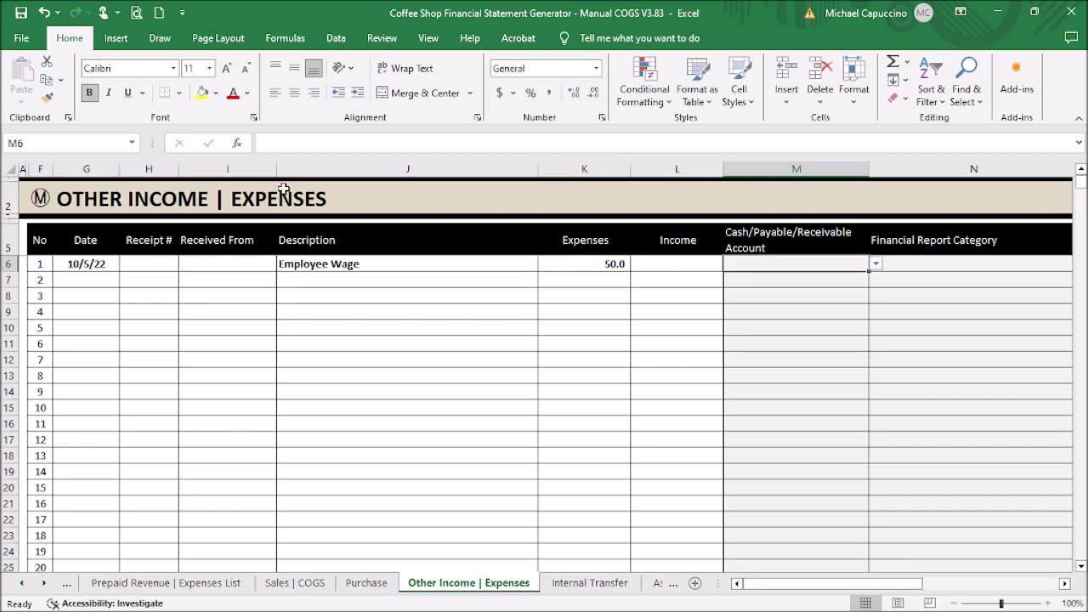
pyautogui.click(877, 266)
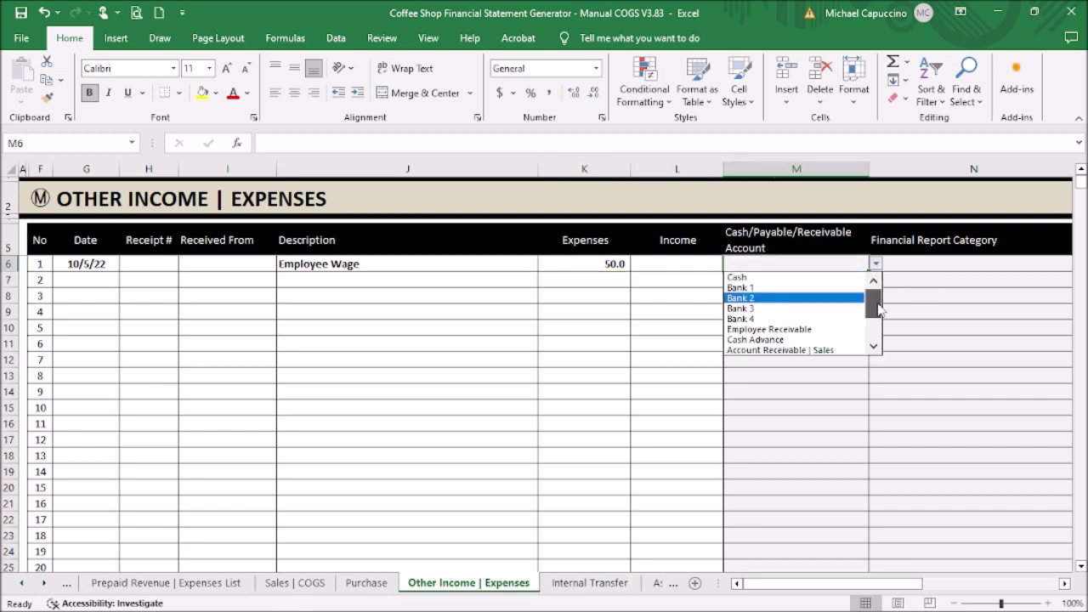
pyautogui.click(804, 290)
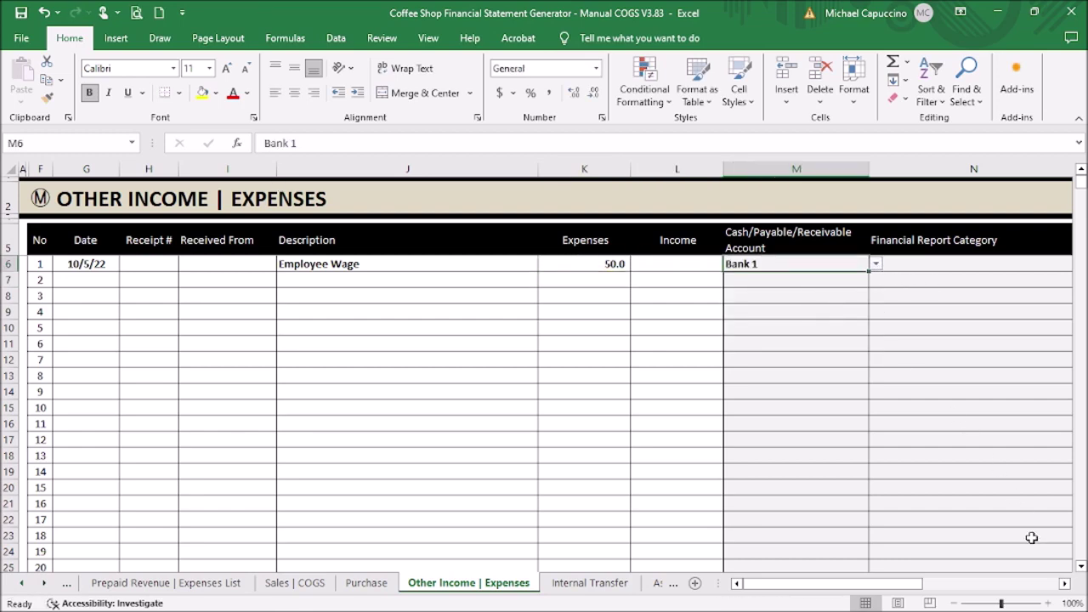
# Set the Employee Wage entry's financial report category to EXP - Salaries.
pyautogui.click(1065, 583)
pyautogui.click(1065, 583)
pyautogui.click(943, 264)
pyautogui.click(983, 265)
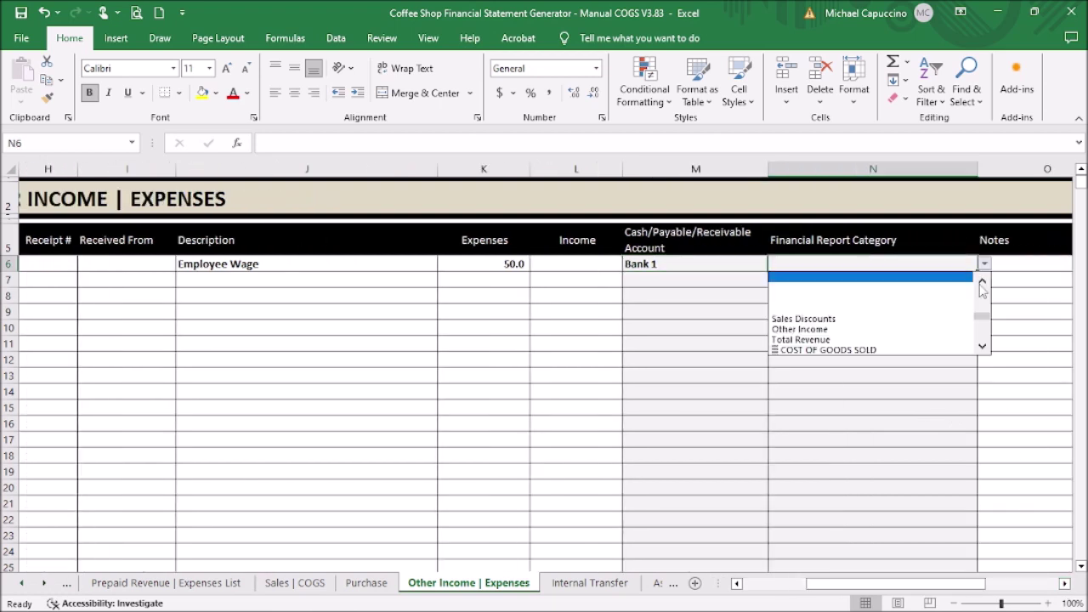
pyautogui.scroll(2, 988, 317)
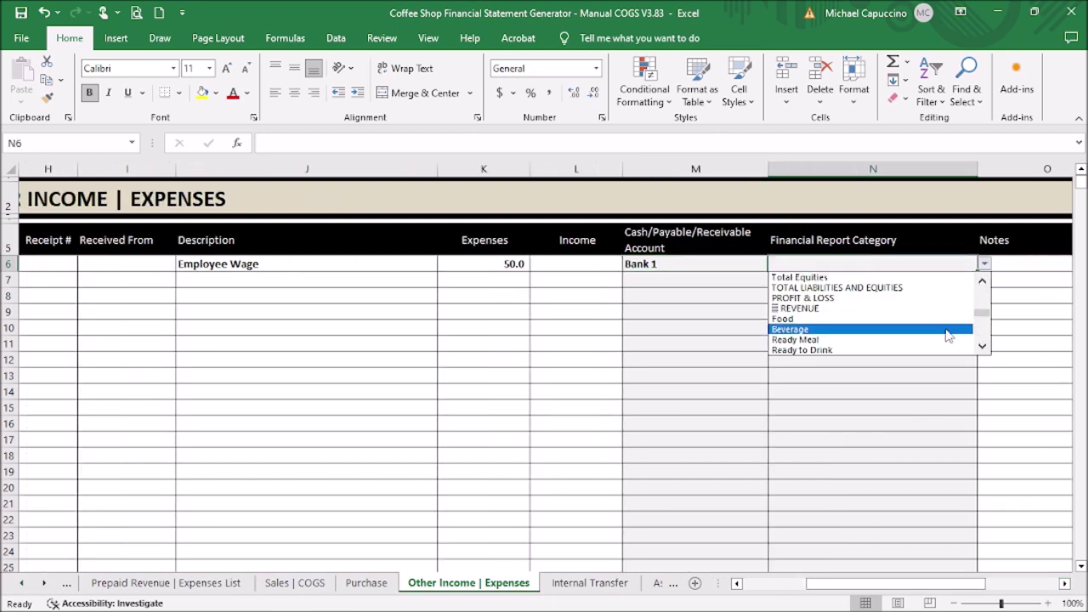
pyautogui.scroll(-4, 982, 343)
pyautogui.scroll(-5, 983, 337)
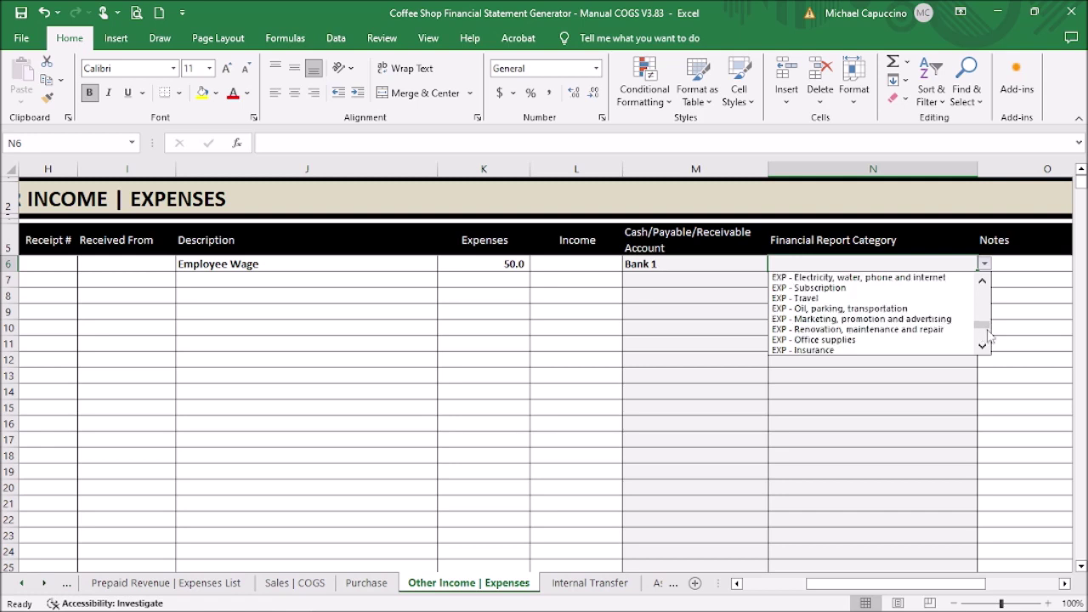
pyautogui.scroll(-3, 986, 342)
pyautogui.scroll(3, 984, 312)
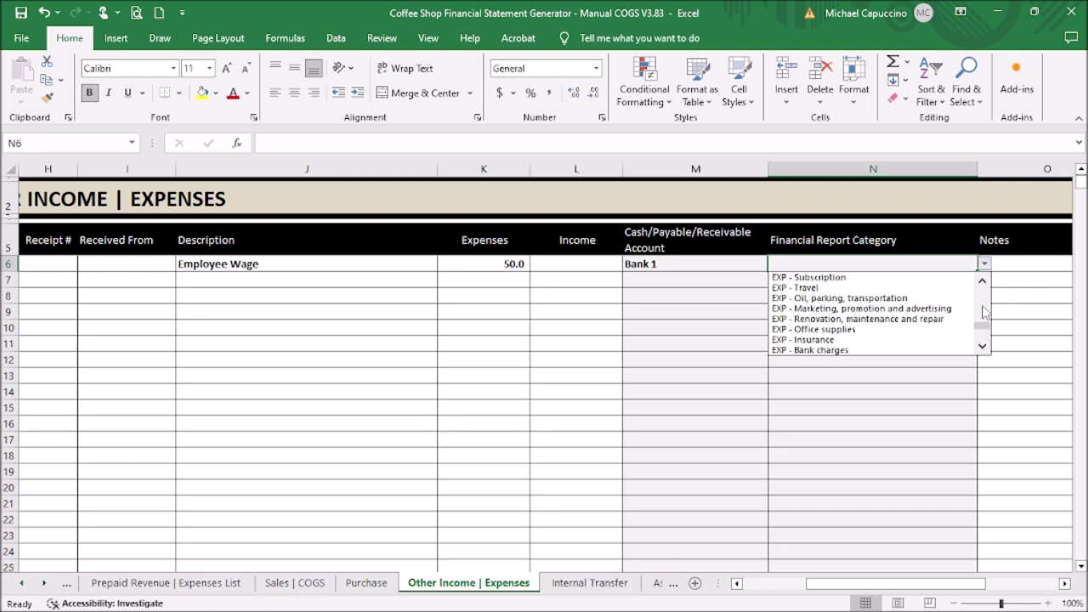
pyautogui.scroll(3, 984, 313)
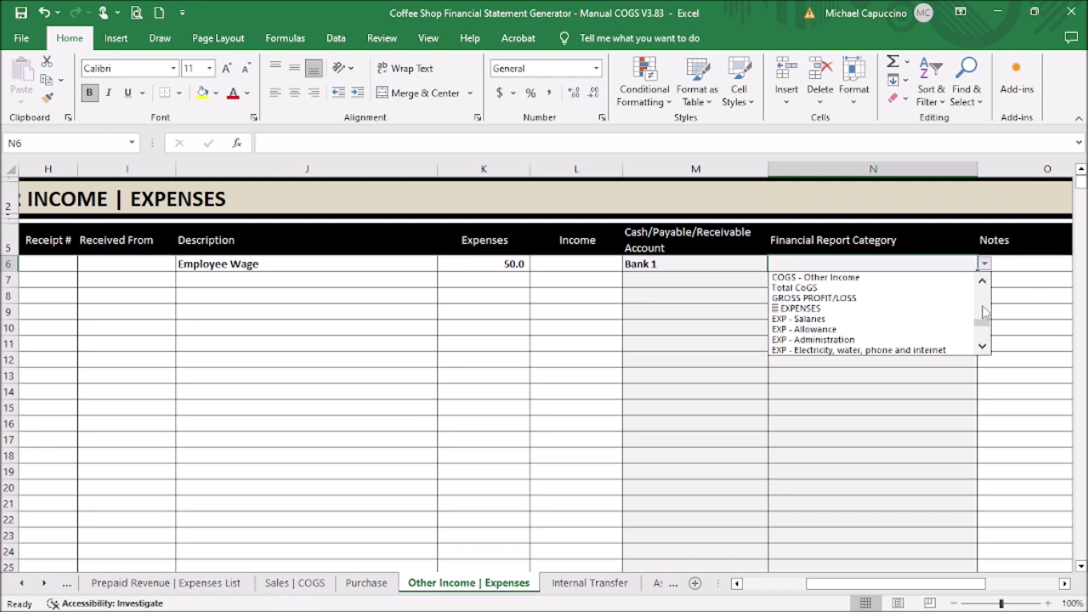
pyautogui.scroll(3, 987, 294)
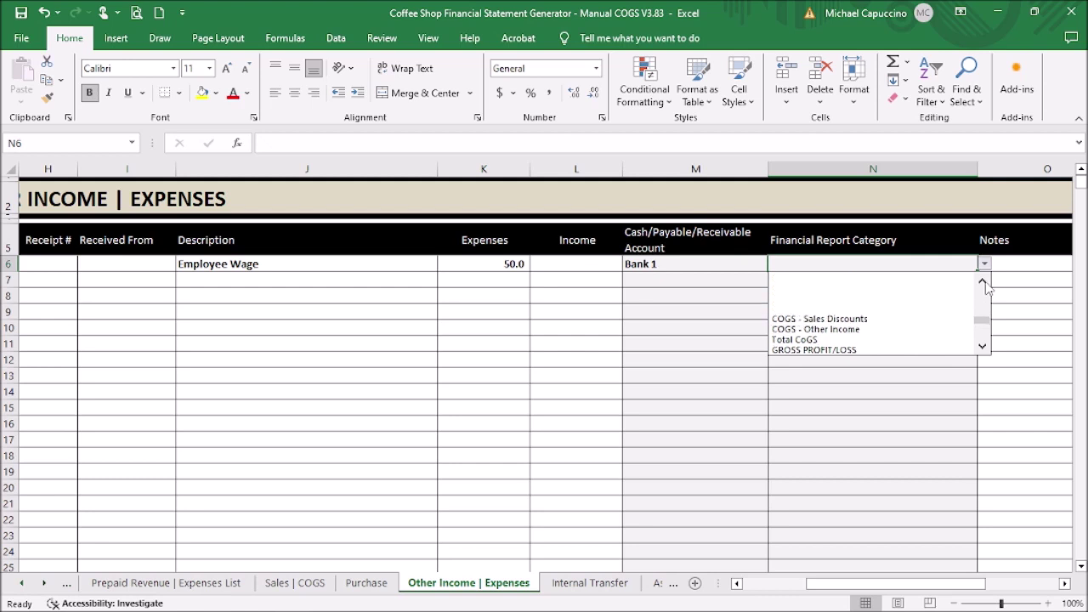
pyautogui.scroll(-3, 986, 341)
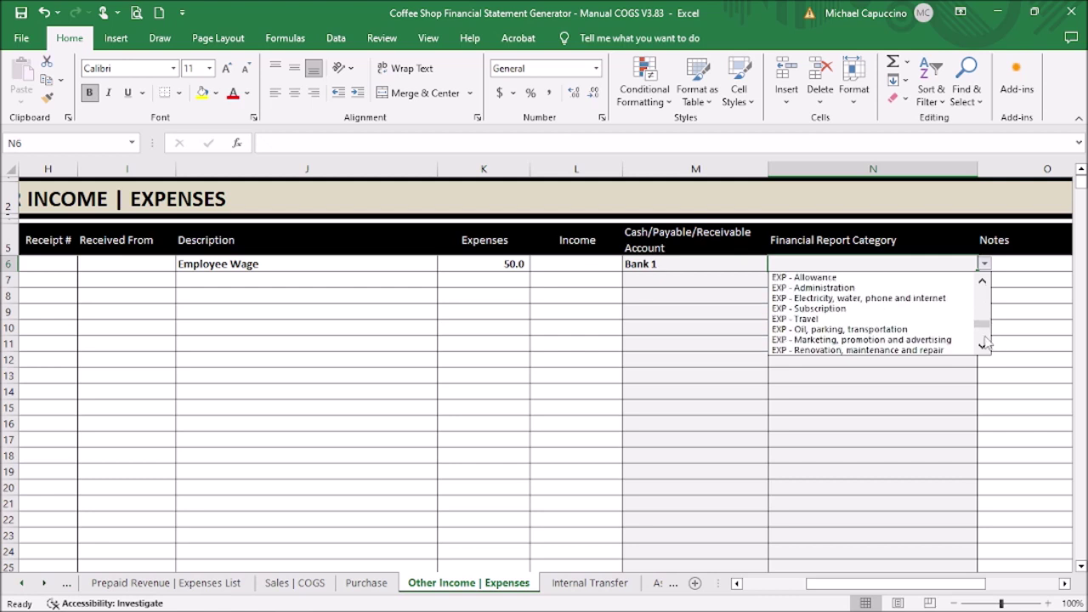
pyautogui.scroll(1, 984, 282)
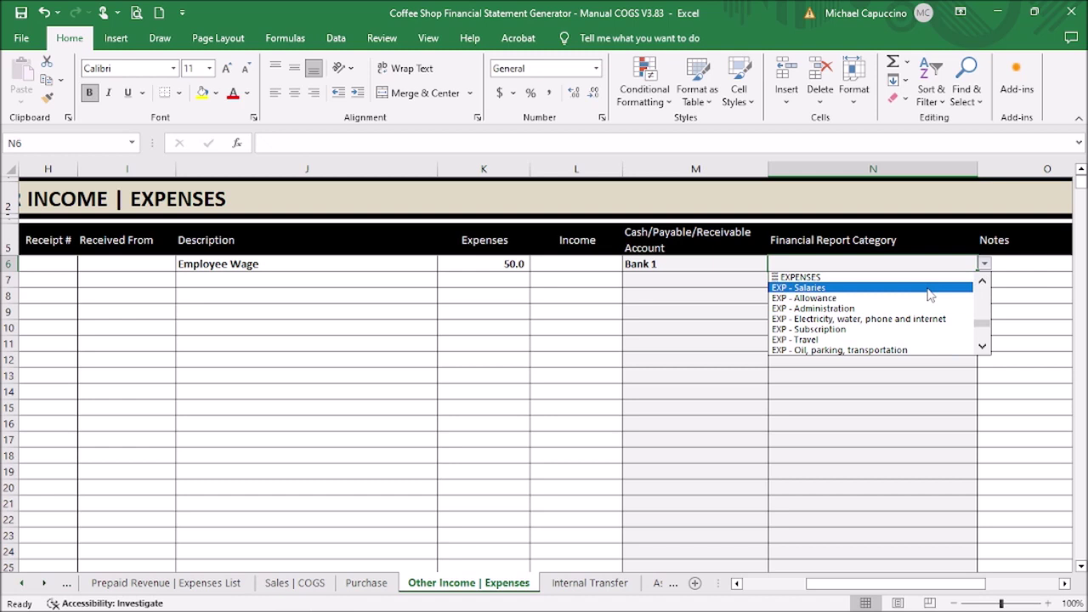
pyautogui.click(799, 288)
pyautogui.click(906, 347)
pyautogui.moveTo(859, 583); pyautogui.dragTo(633, 567)
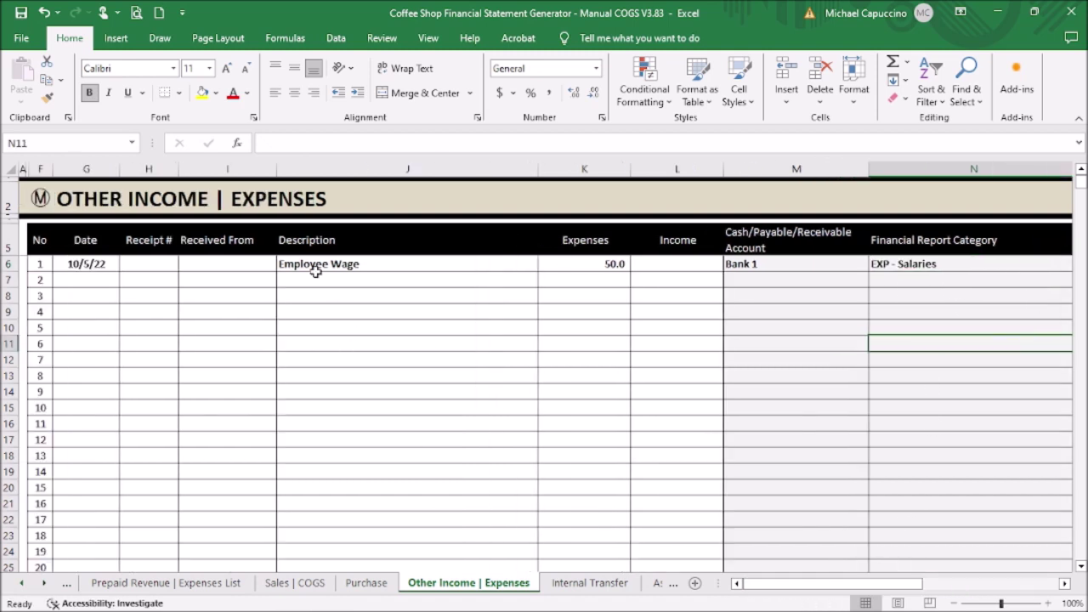
# Add a second entry dated 10/6/22, described as Collective Tips, with an income of 6.
pyautogui.click(74, 281)
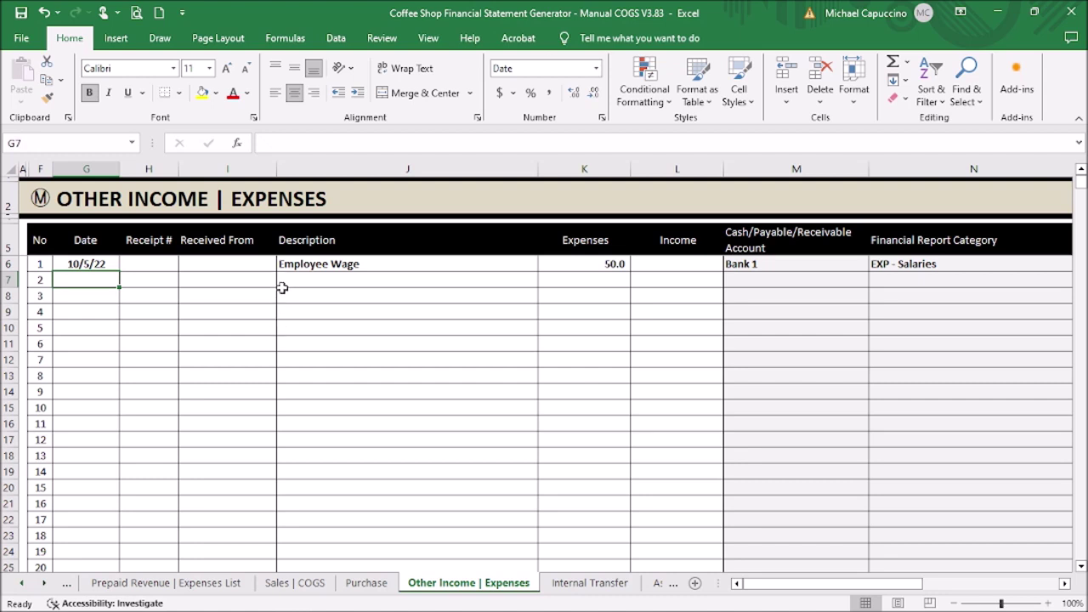
pyautogui.write('10/6/22')
pyautogui.press('Return')
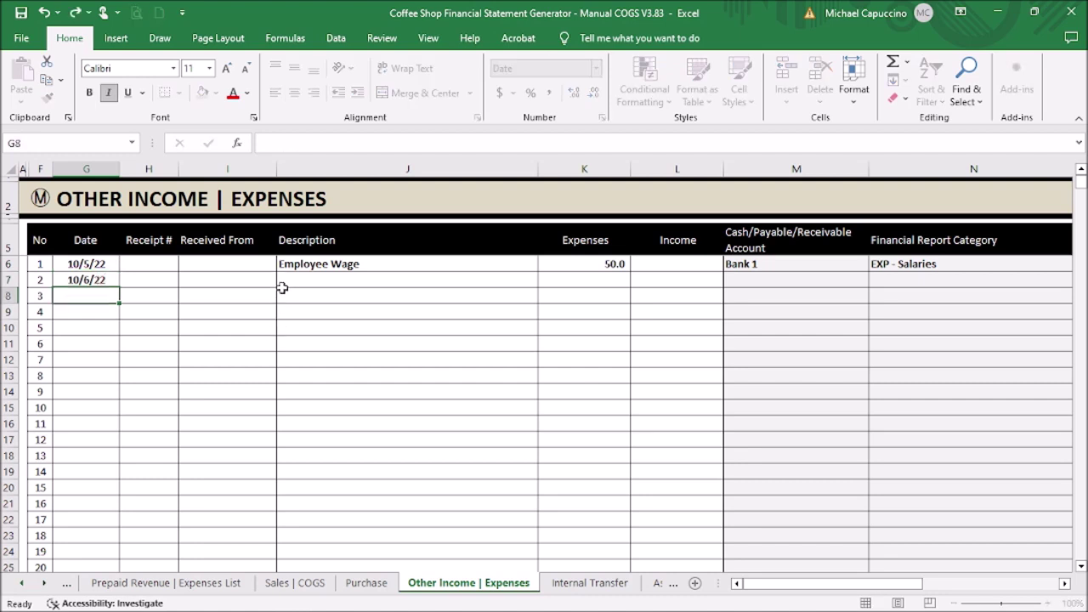
pyautogui.click(281, 282)
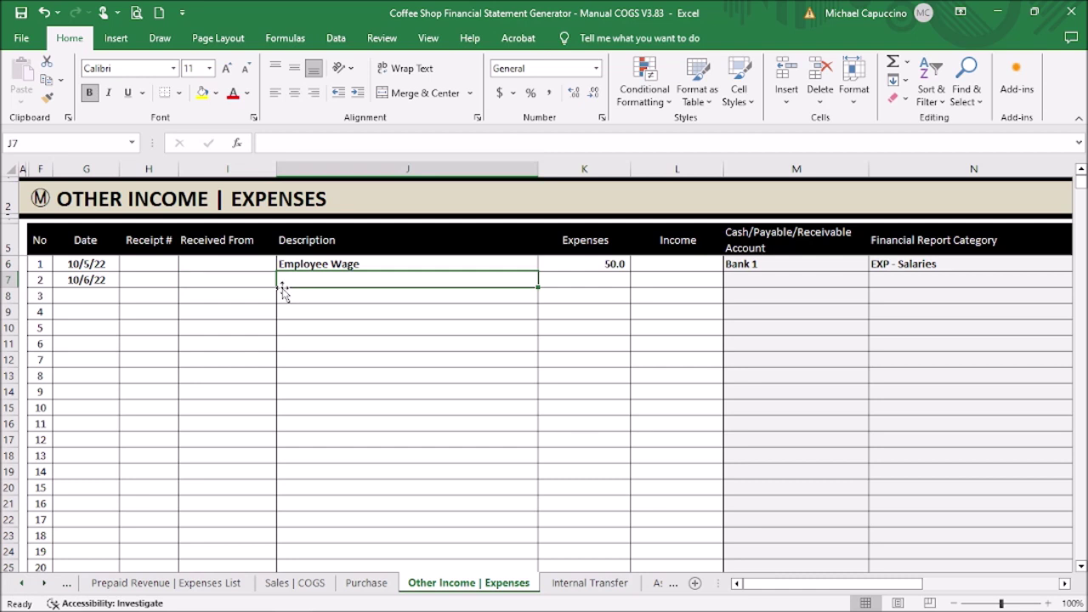
pyautogui.write('Collective Tips')
pyautogui.press('Tab')
pyautogui.press('Tab')
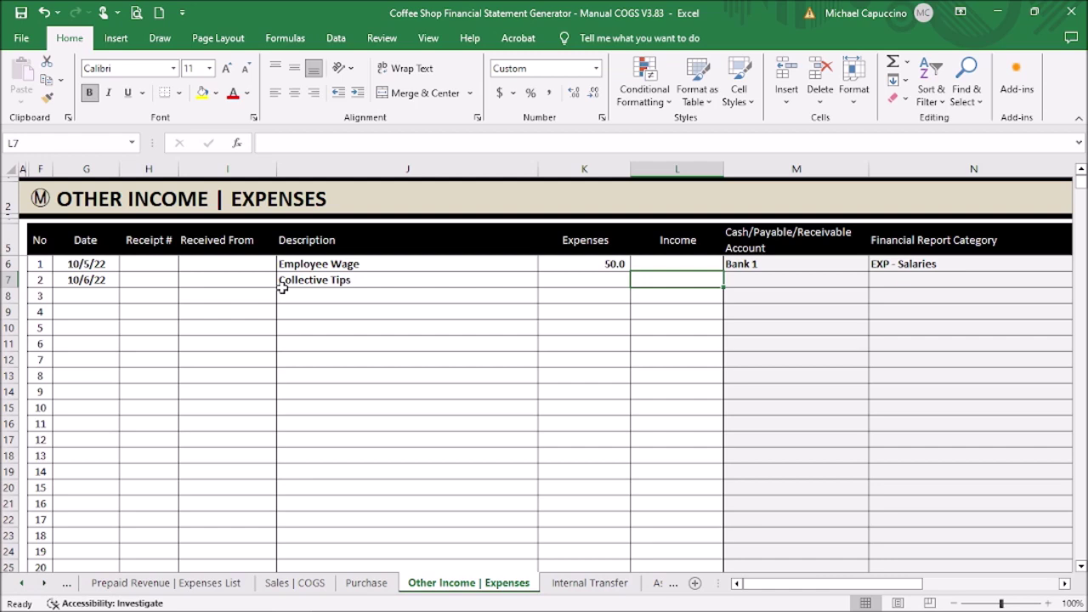
pyautogui.write('6')
pyautogui.press('Tab')
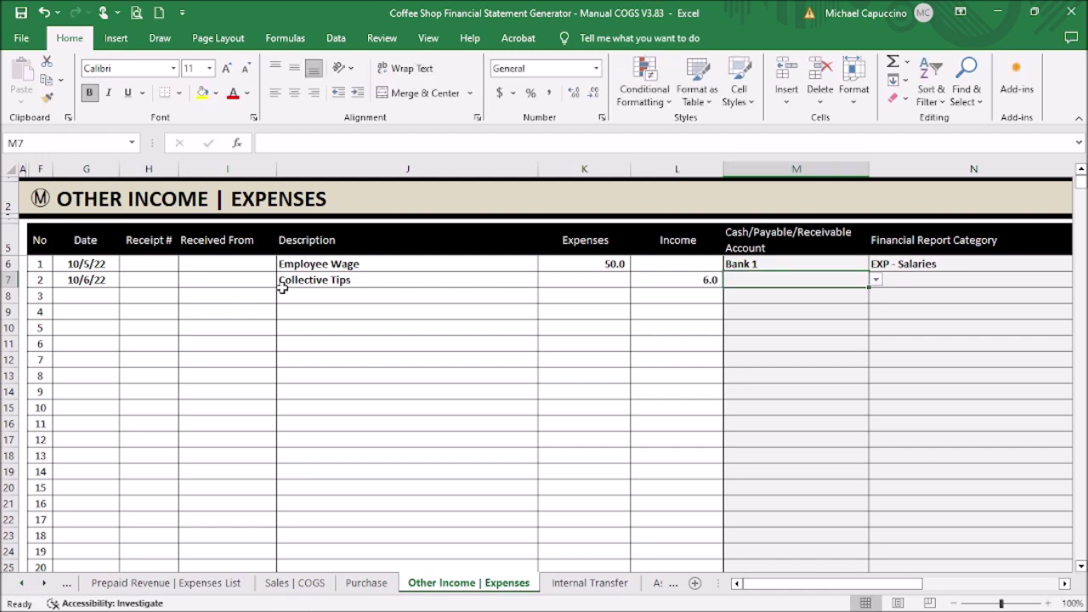
# Set the Collective Tips entry's cash/payable/receivable account to Cash.
pyautogui.click(876, 281)
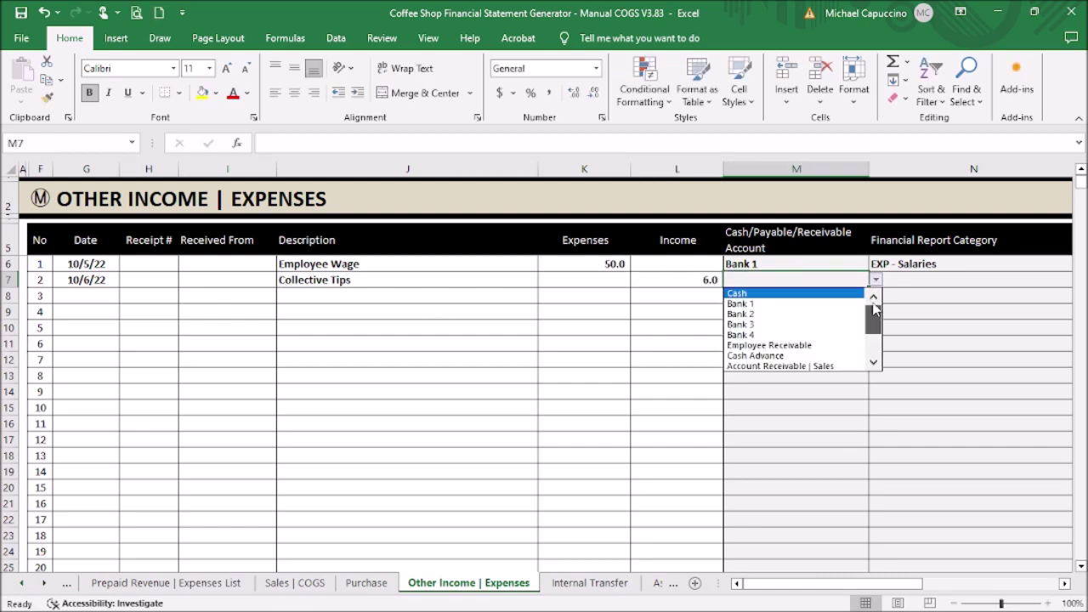
pyautogui.click(839, 293)
pyautogui.click(910, 396)
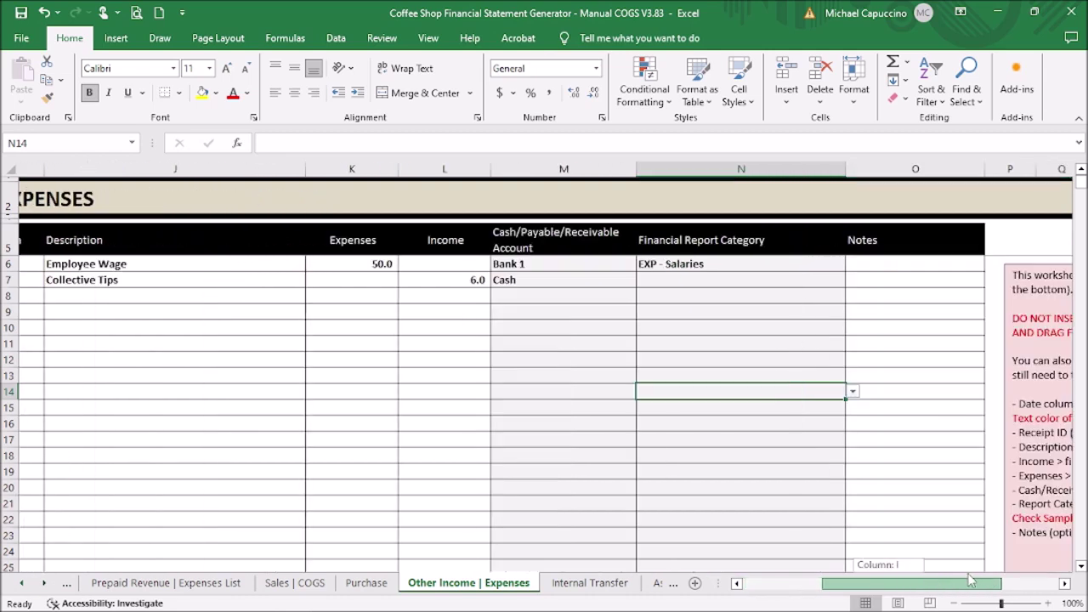
# Assign the Collective Tips entry to the Other Income financial report category.
pyautogui.click(762, 281)
pyautogui.click(828, 280)
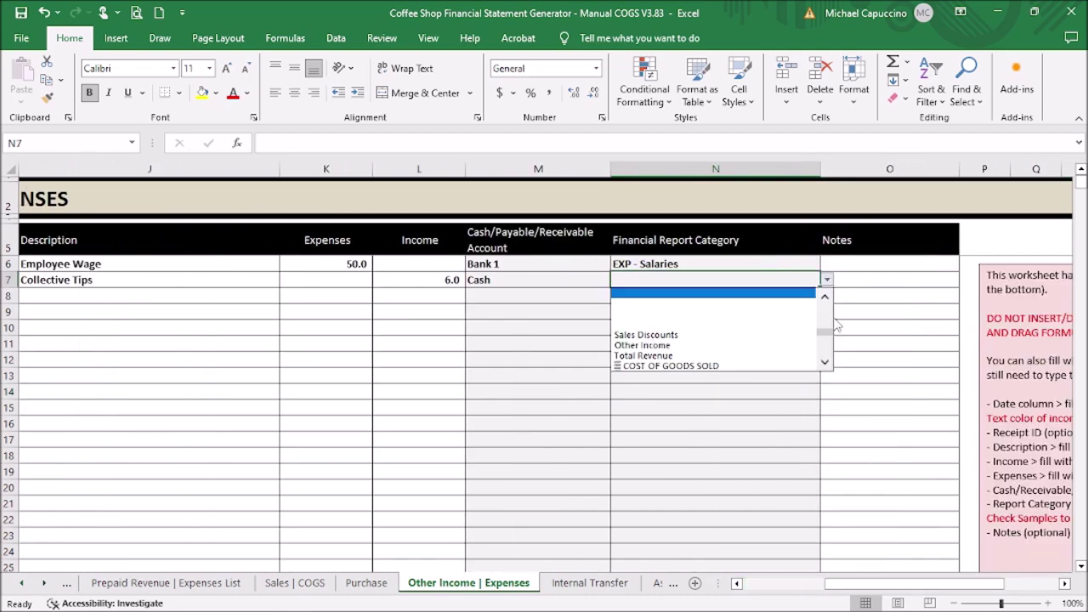
pyautogui.click(830, 315)
pyautogui.click(827, 363)
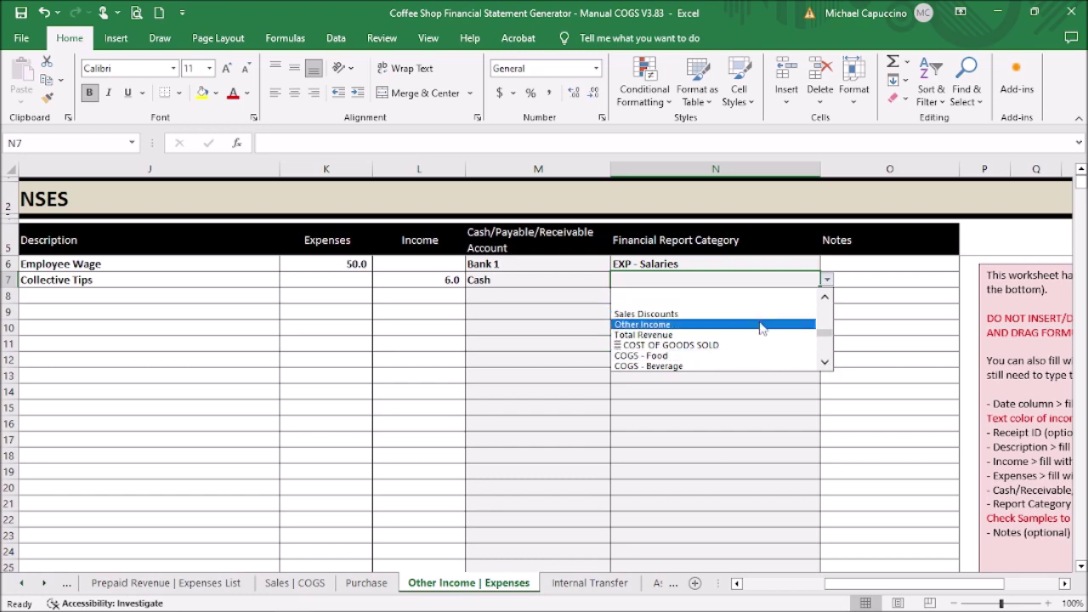
pyautogui.click(748, 325)
pyautogui.click(740, 375)
pyautogui.click(800, 586)
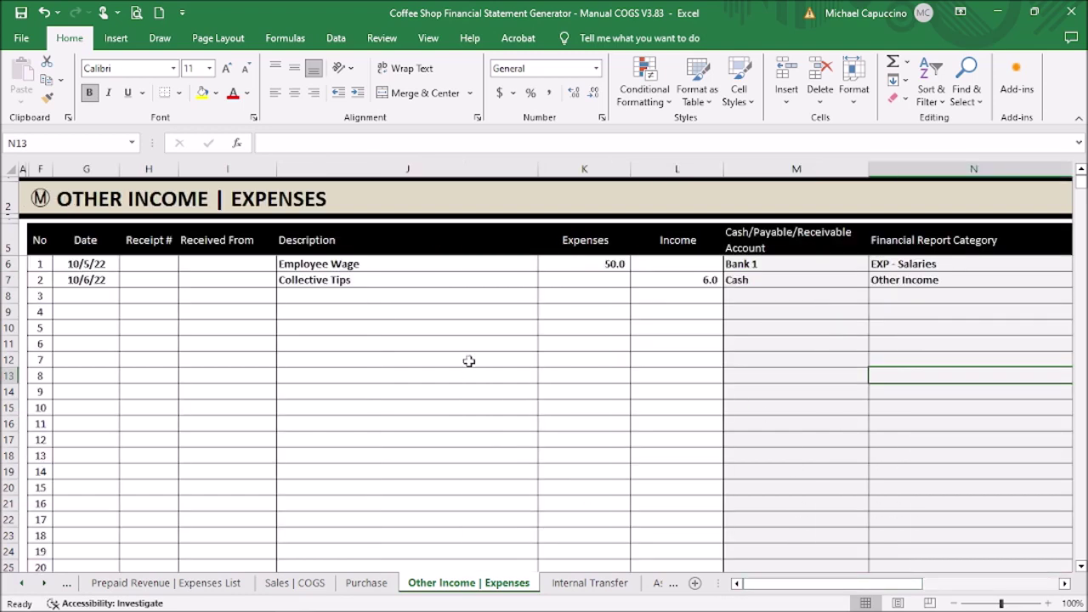
pyautogui.click(364, 280)
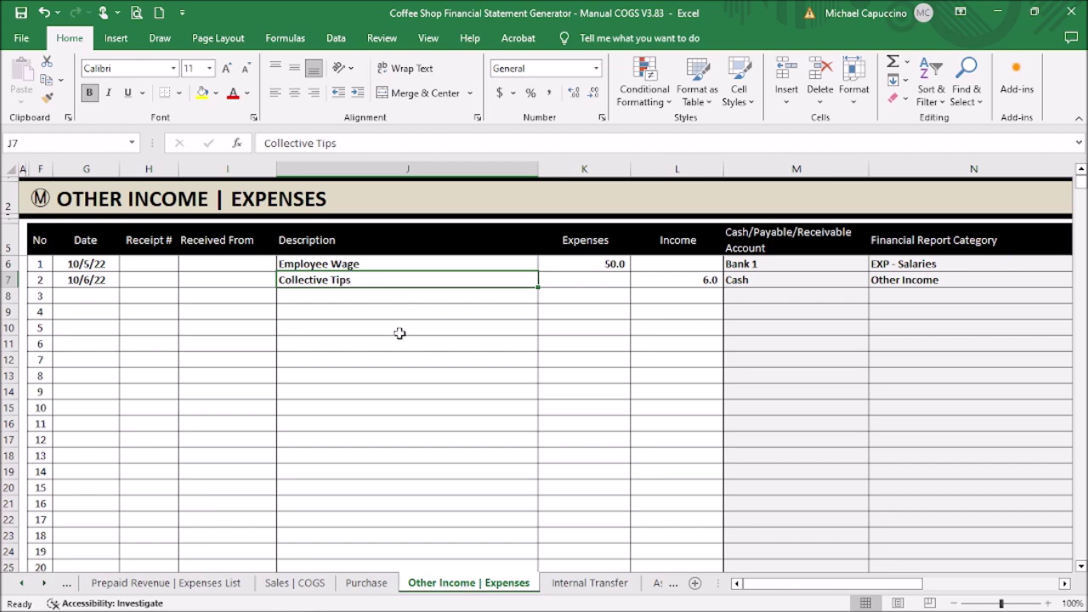
# Open the cash/bank internal transfer data entry sheet and date its first transfer 10/10/22.
pyautogui.click(44, 202)
pyautogui.click(399, 453)
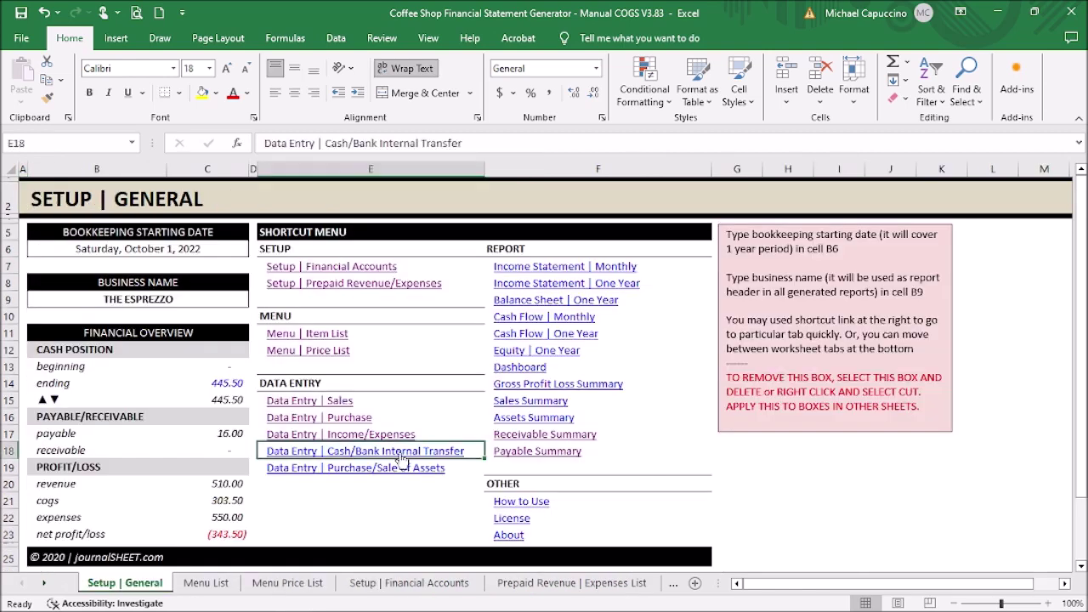
pyautogui.click(77, 248)
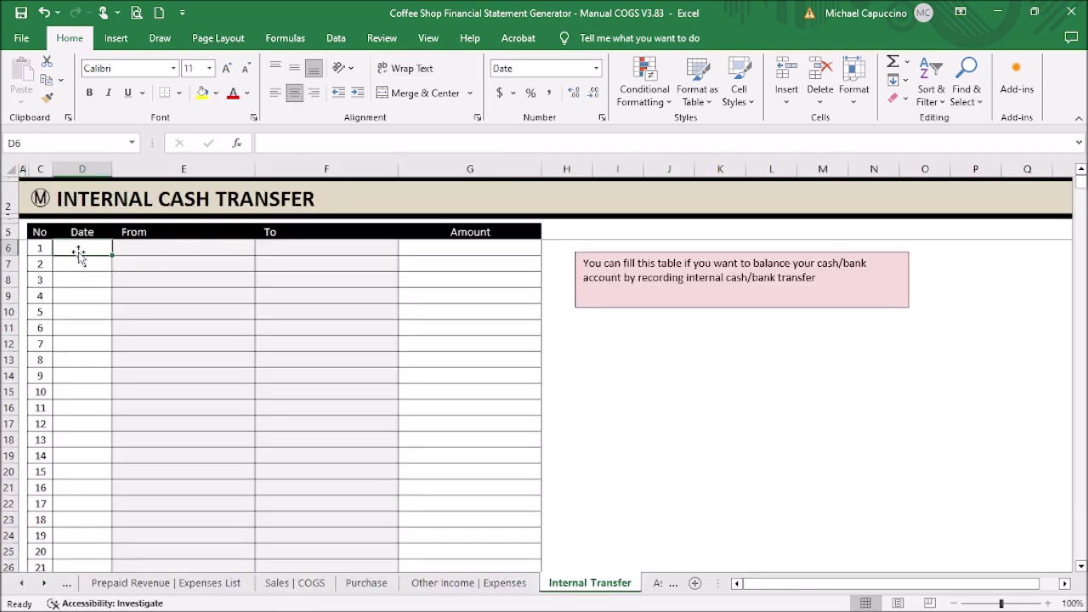
pyautogui.write('10 oct')
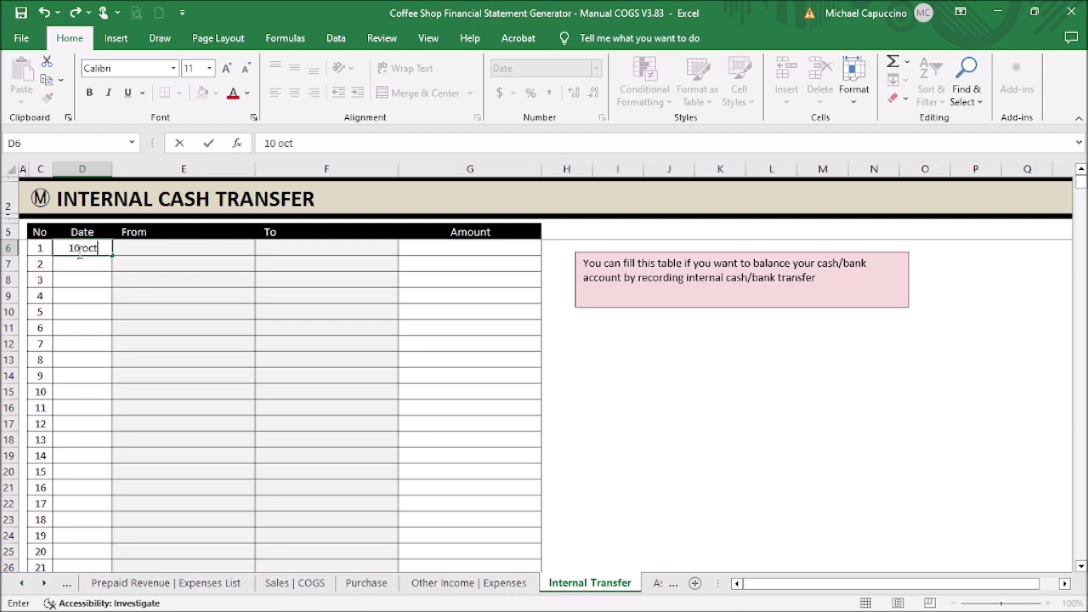
pyautogui.write(' 22')
pyautogui.press('Return')
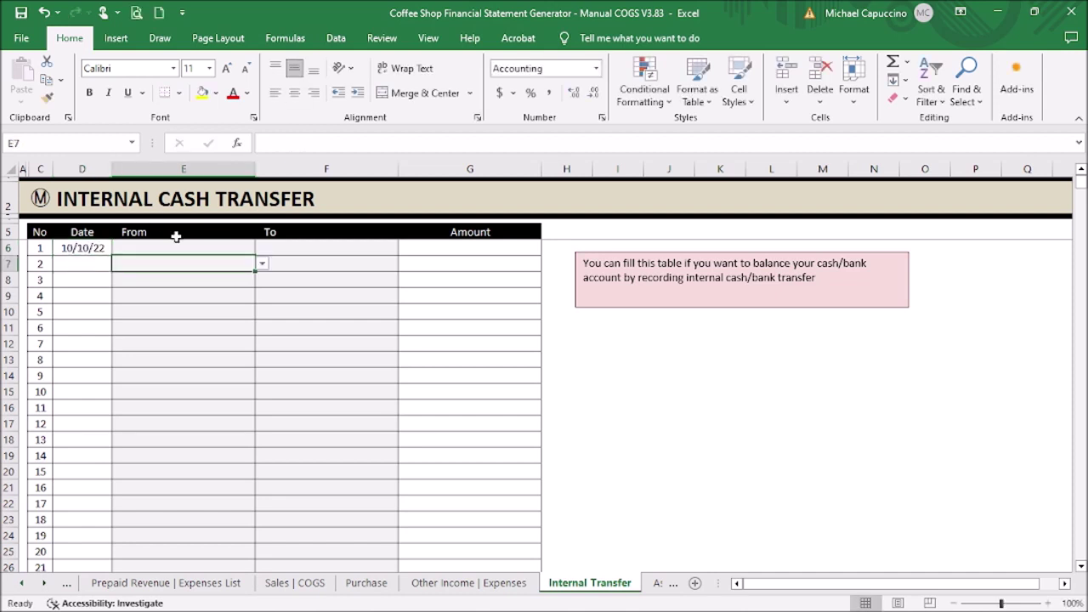
# Record the first internal transfer as going from Bank 1 to Cash with an amount of 50.
pyautogui.click(210, 245)
pyautogui.click(261, 247)
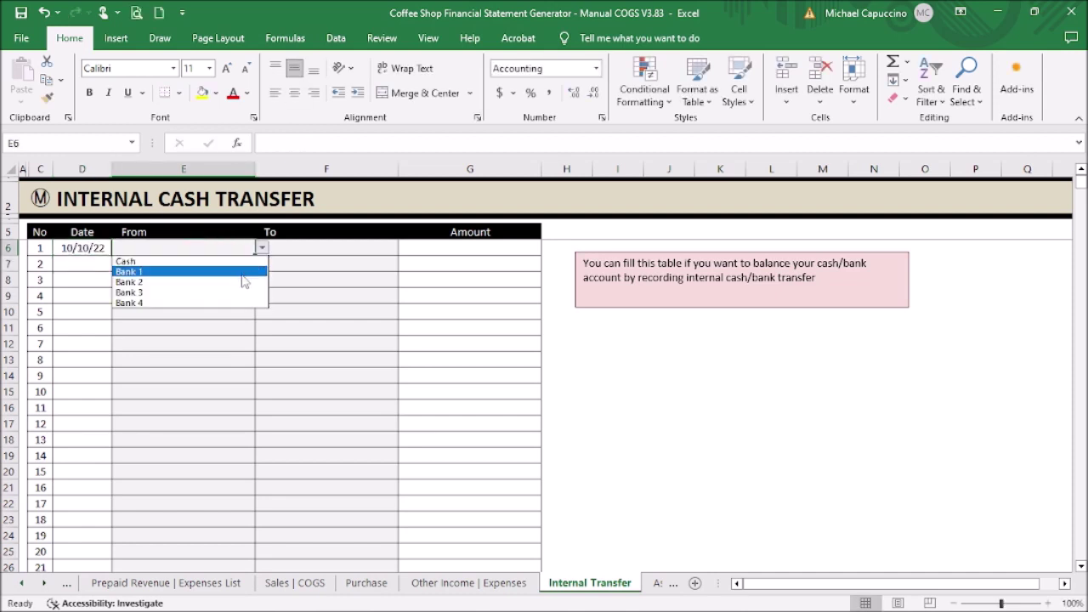
pyautogui.click(243, 272)
pyautogui.click(352, 246)
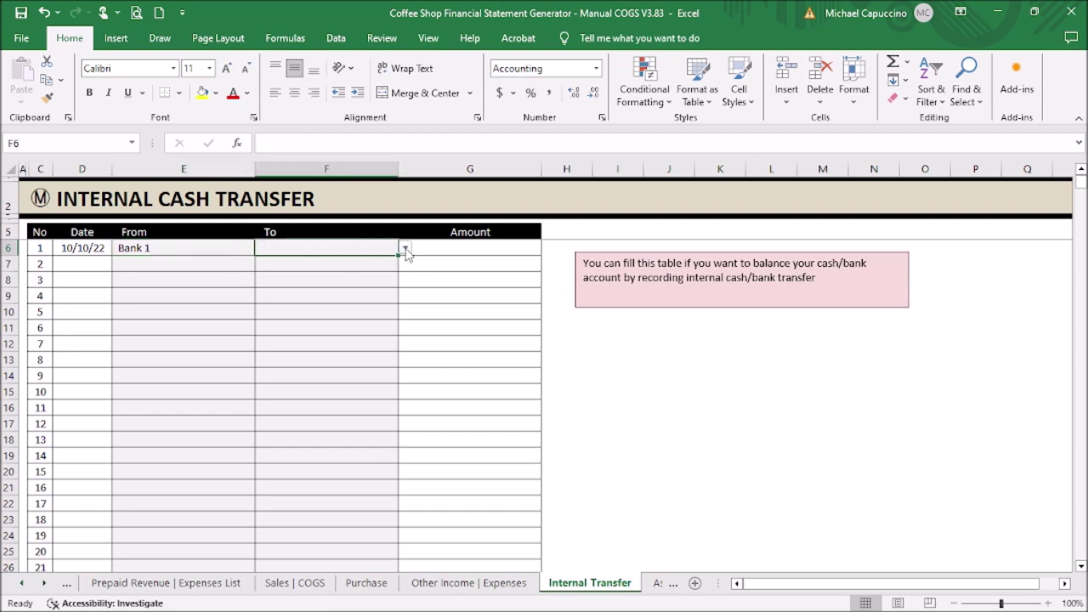
pyautogui.click(405, 249)
pyautogui.click(399, 263)
pyautogui.click(442, 248)
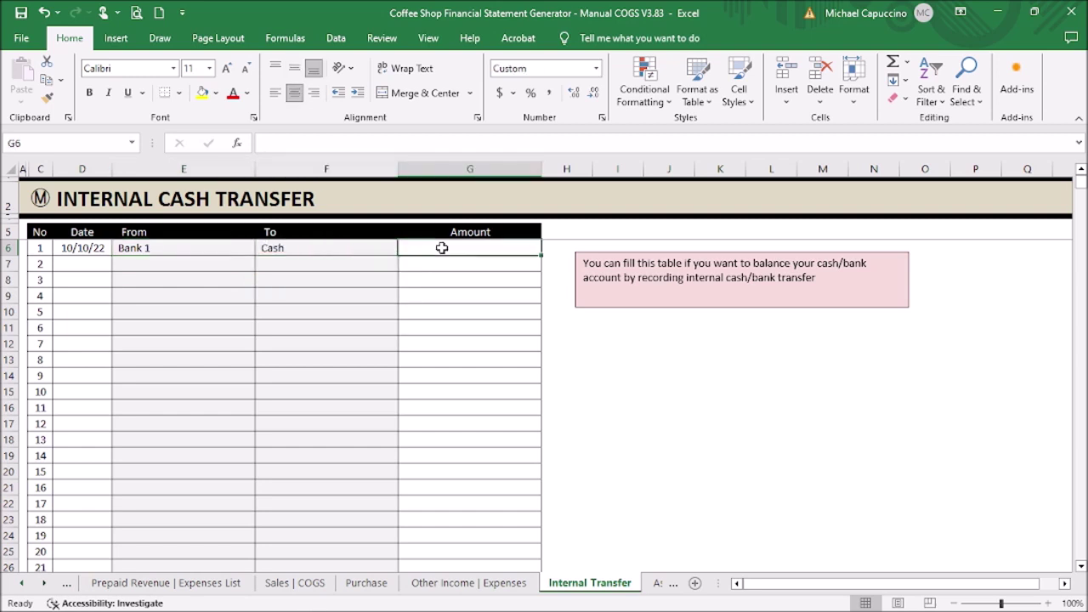
pyautogui.write('5')
pyautogui.press('Return')
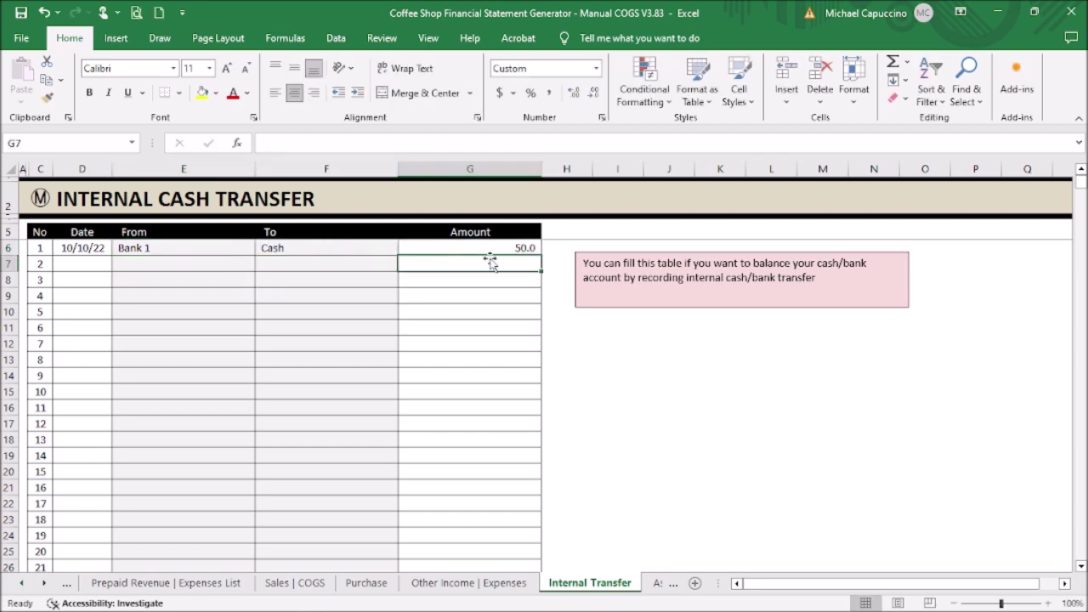
pyautogui.click(637, 359)
# Open the purchase/sale of assets data entry sheet and list the first asset as Coffee Machine with ID001.
pyautogui.click(413, 468)
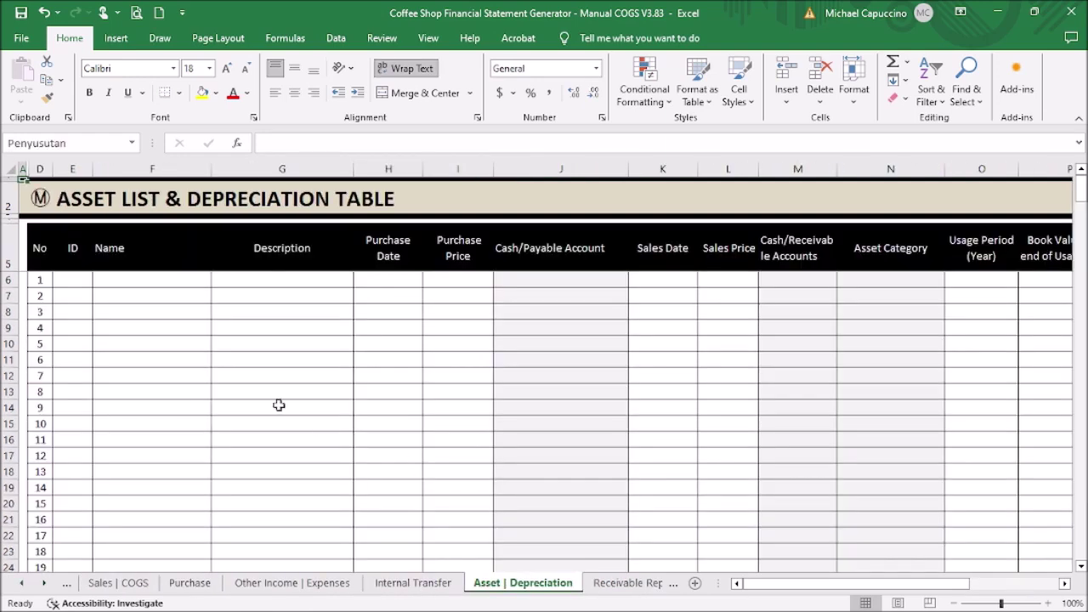
pyautogui.click(64, 280)
pyautogui.write('ID')
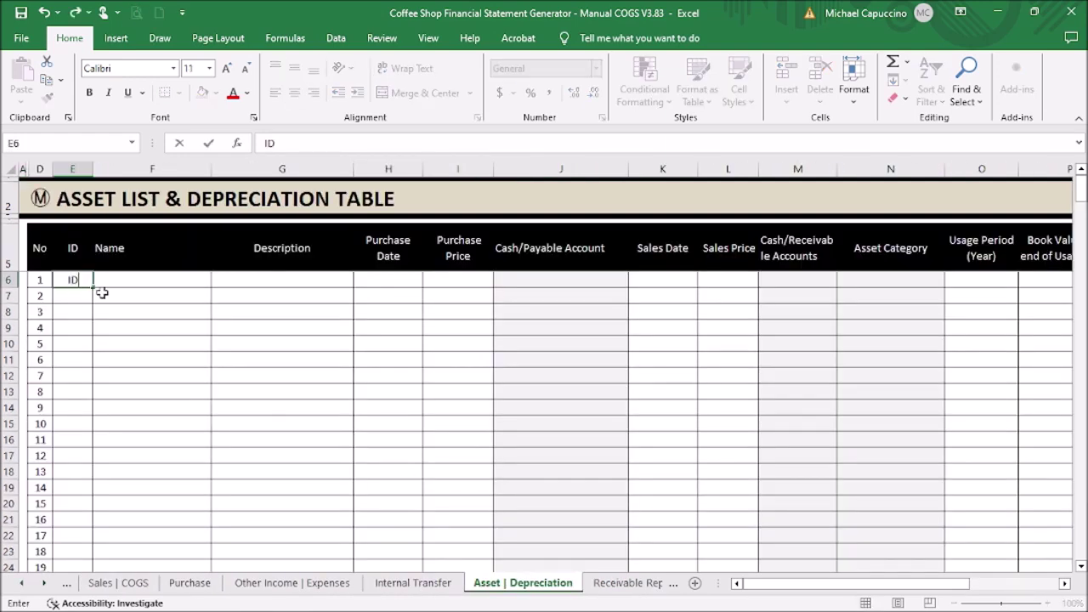
pyautogui.write('001')
pyautogui.press('Tab')
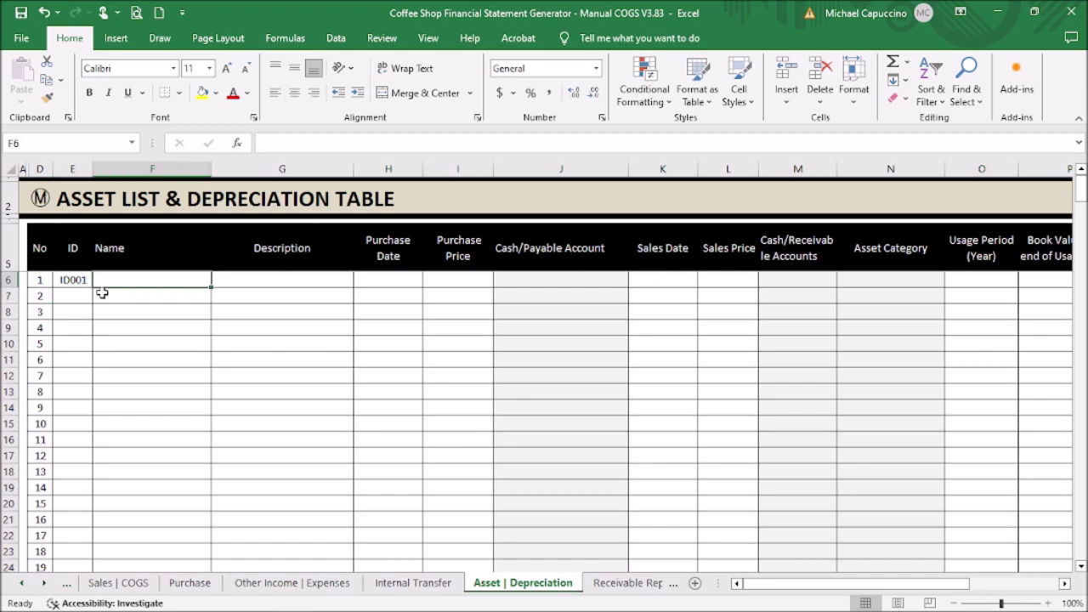
pyautogui.write('Coffee Machine')
pyautogui.press('Return')
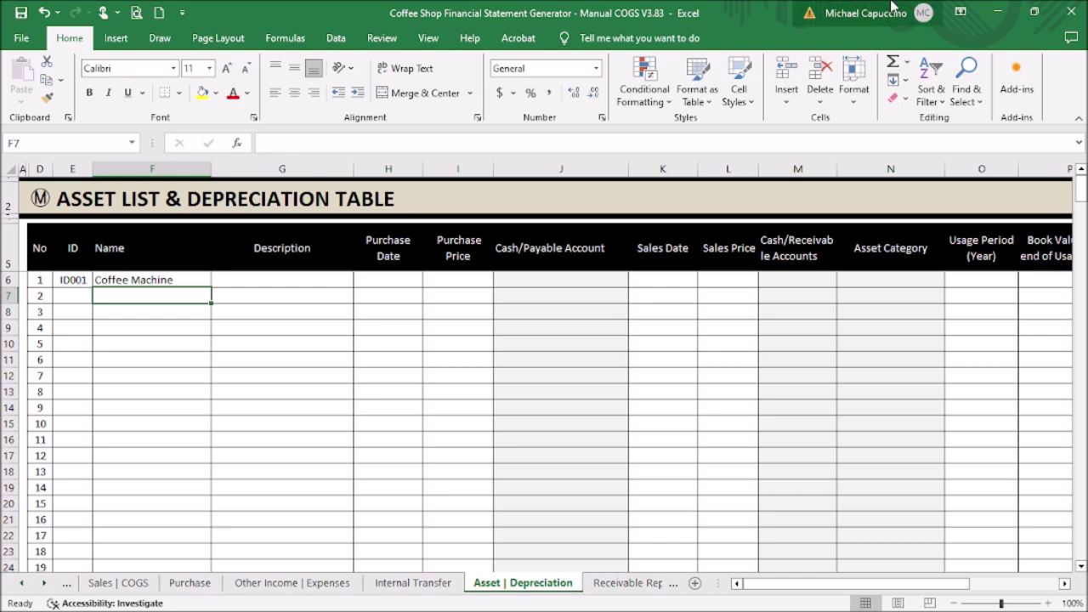
# Set the Coffee Machine's purchase date to 8/6/22.
pyautogui.click(395, 277)
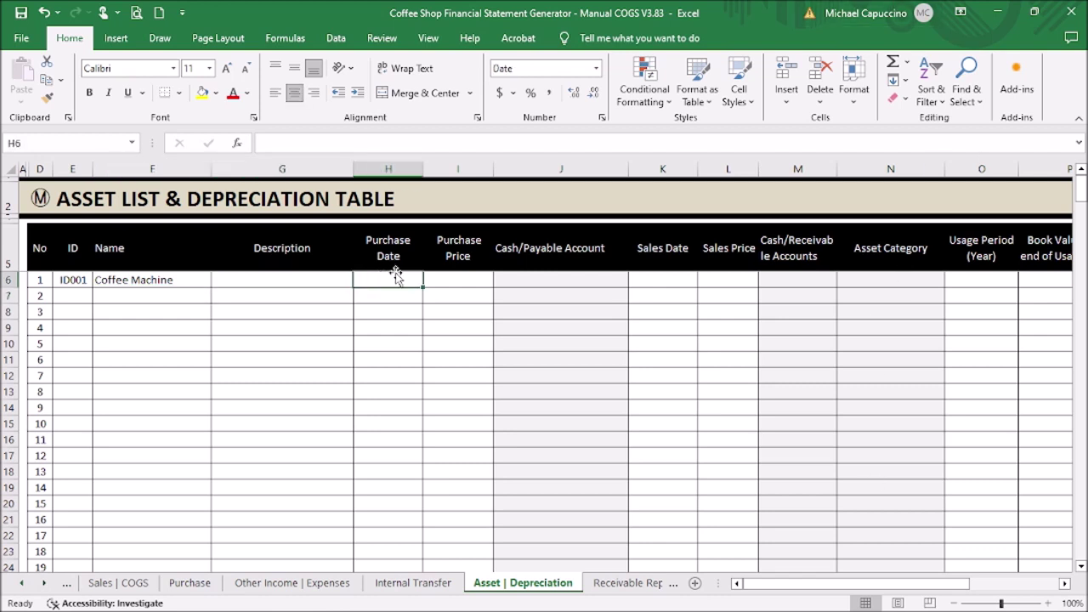
pyautogui.write('6/1')
pyautogui.press('BackSpace')
pyautogui.press('BackSpace')
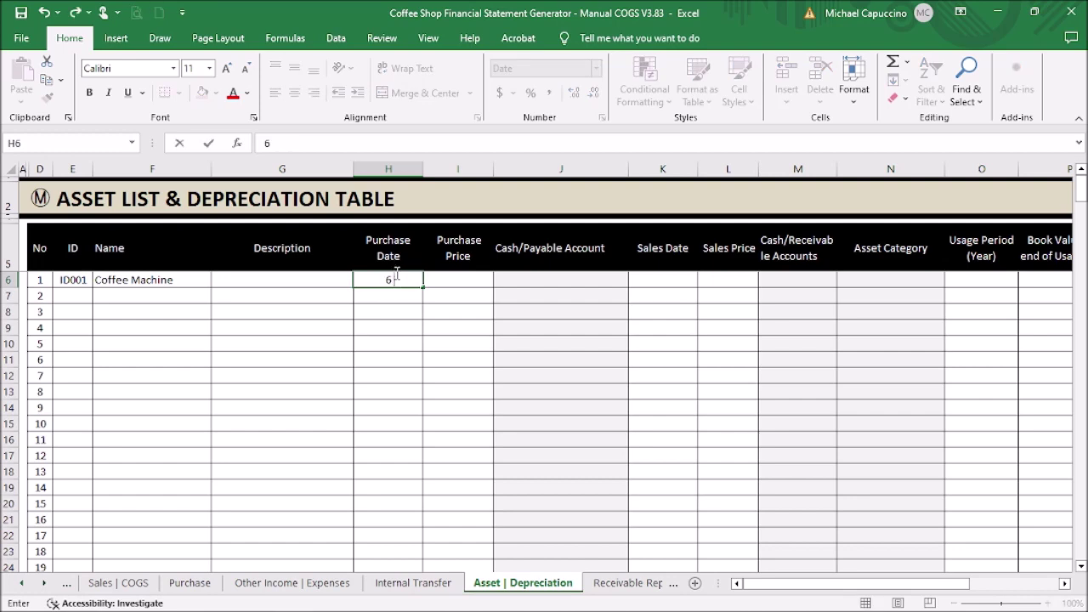
pyautogui.write('aug 22')
pyautogui.press('Return')
pyautogui.press('Up')
pyautogui.press('Right')
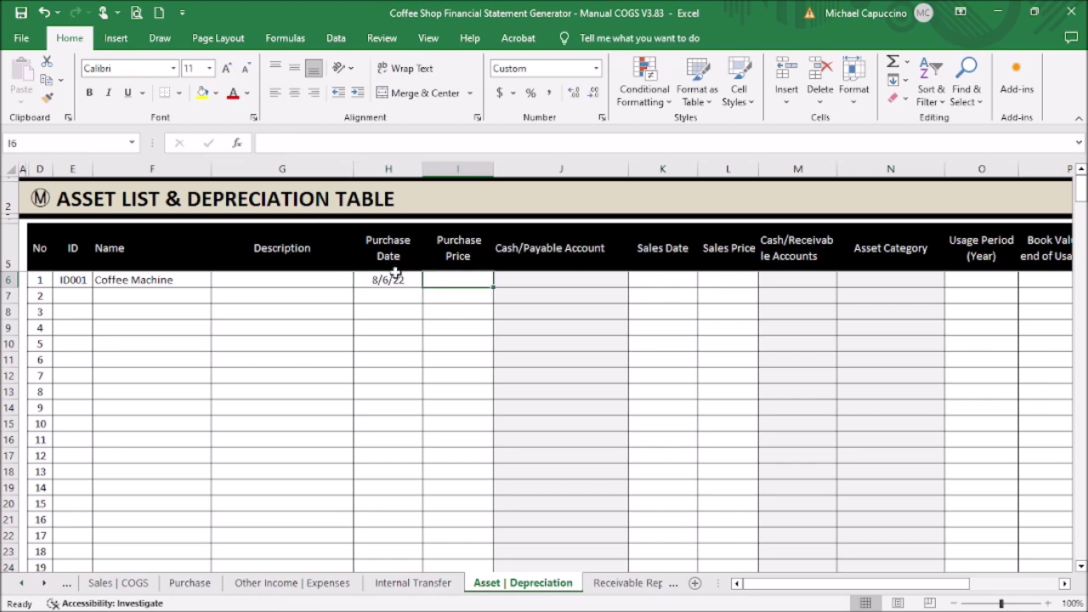
# Set the Coffee Machine's purchase price to 500 and choose Bank 1 as its cash/payable account.
pyautogui.write('500')
pyautogui.press('Return')
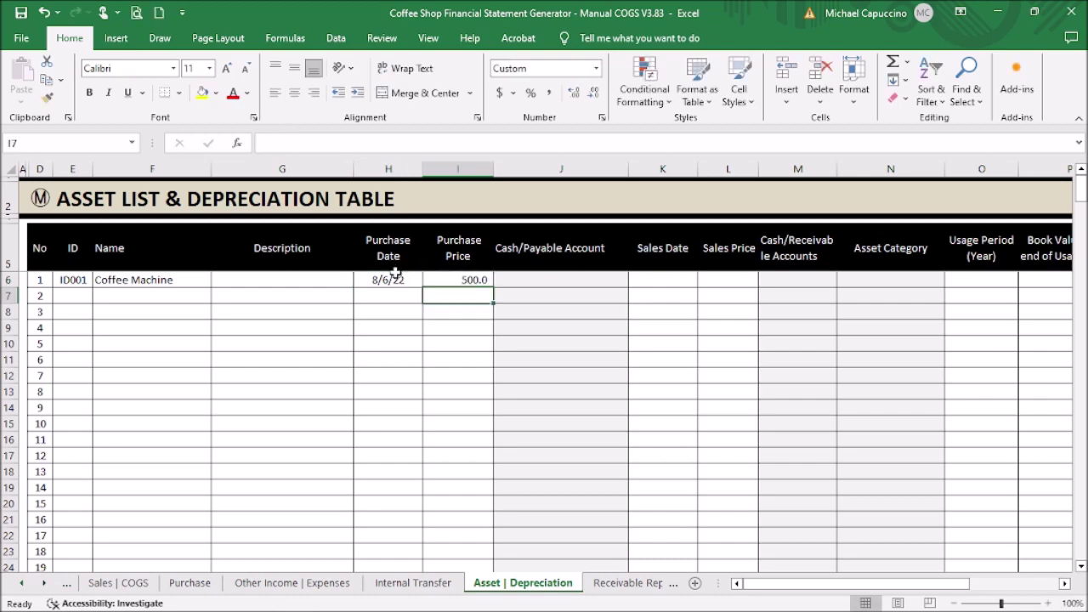
pyautogui.click(579, 275)
pyautogui.click(635, 280)
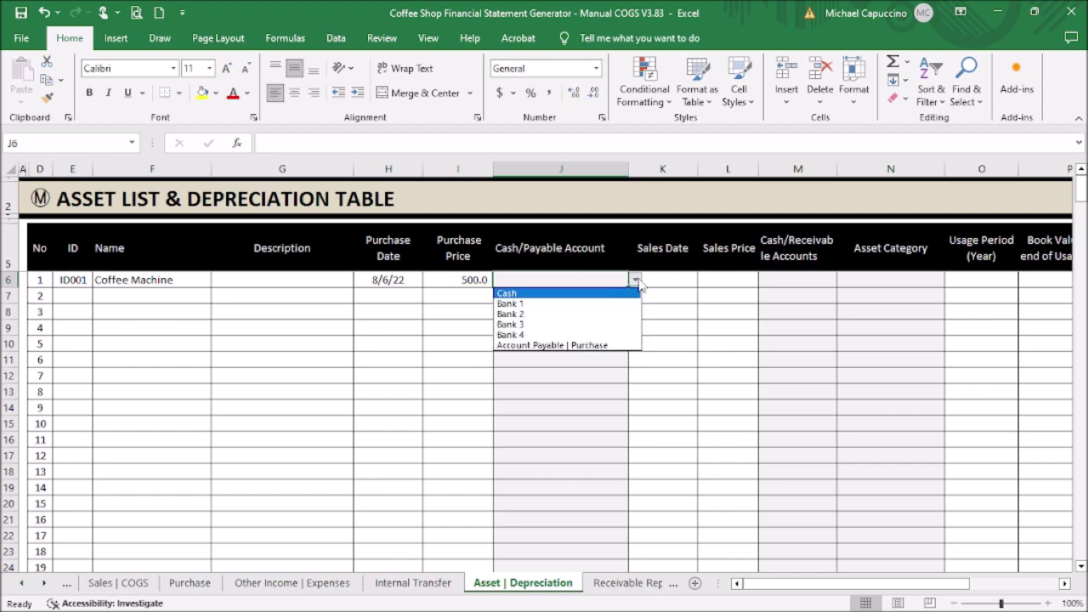
pyautogui.click(605, 303)
# Leave the Coffee Machine's sales details blank and set its asset category to Machine.
pyautogui.click(662, 282)
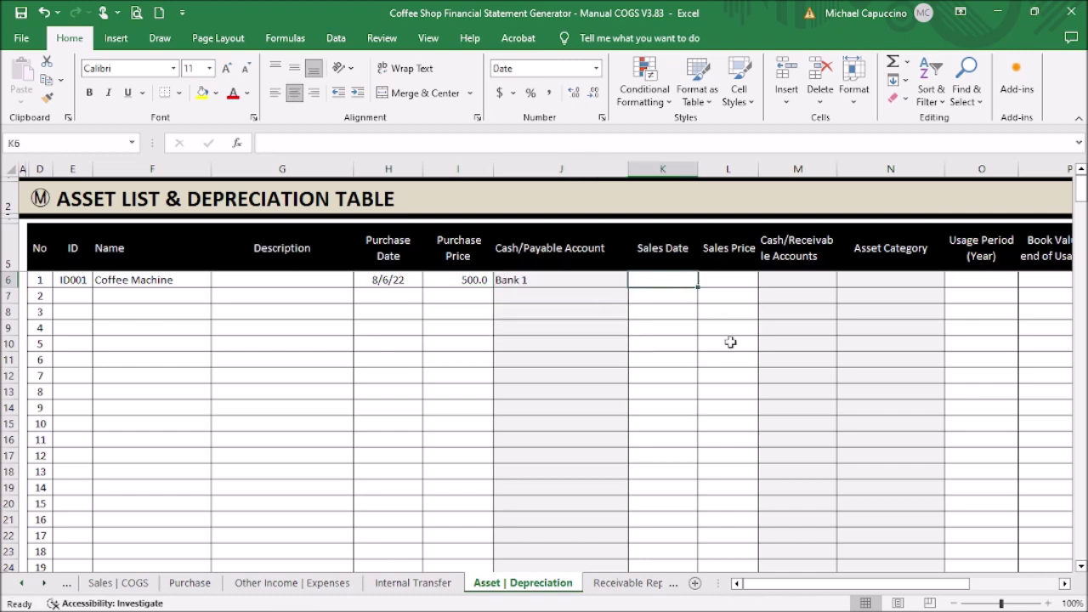
pyautogui.click(821, 278)
pyautogui.click(867, 278)
pyautogui.click(952, 280)
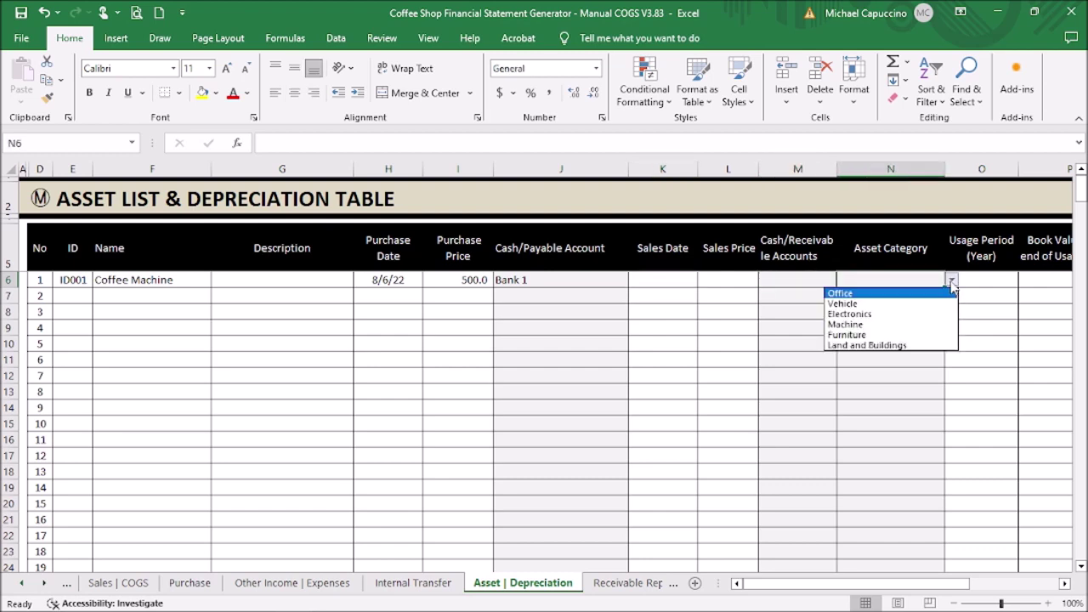
pyautogui.click(920, 324)
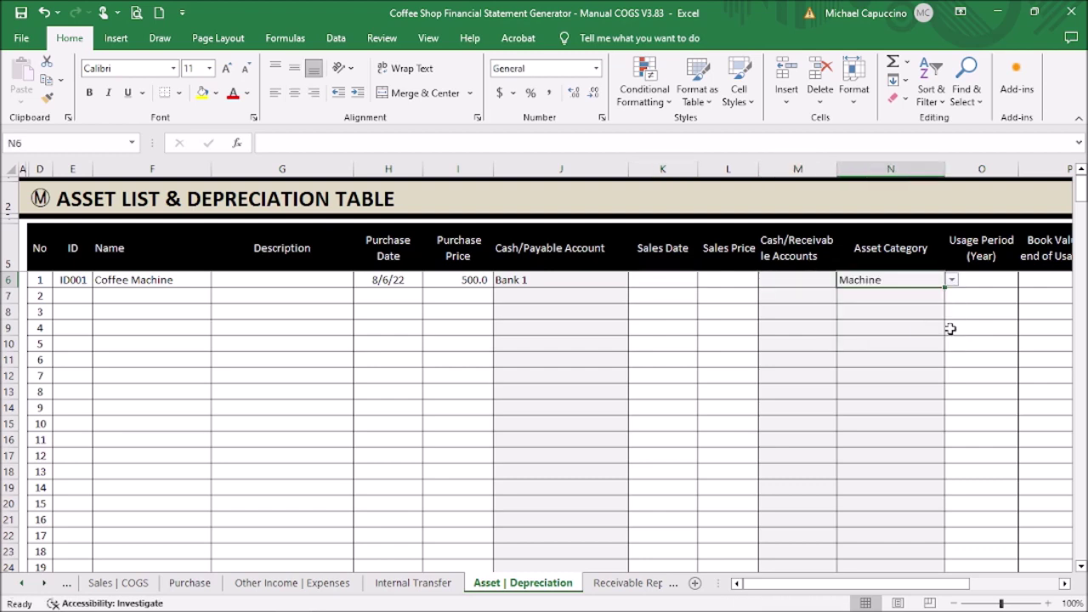
# Give the Coffee Machine a usage period of 8 years and an end-of-period book value of 100.
pyautogui.moveTo(854, 584); pyautogui.dragTo(937, 586)
pyautogui.click(180, 282)
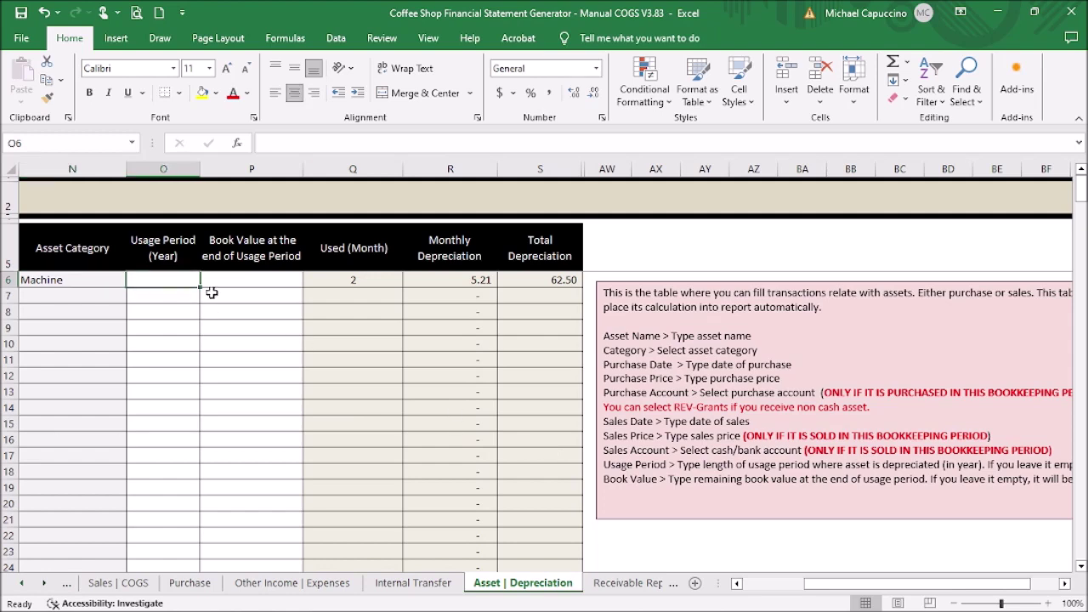
pyautogui.write('8')
pyautogui.press('Tab')
pyautogui.write('100')
pyautogui.click(267, 294)
# Fill the ID series down to ID002 and name the second asset Shop Renovation.
pyautogui.press('Left')
pyautogui.press('Left')
pyautogui.press('Home')
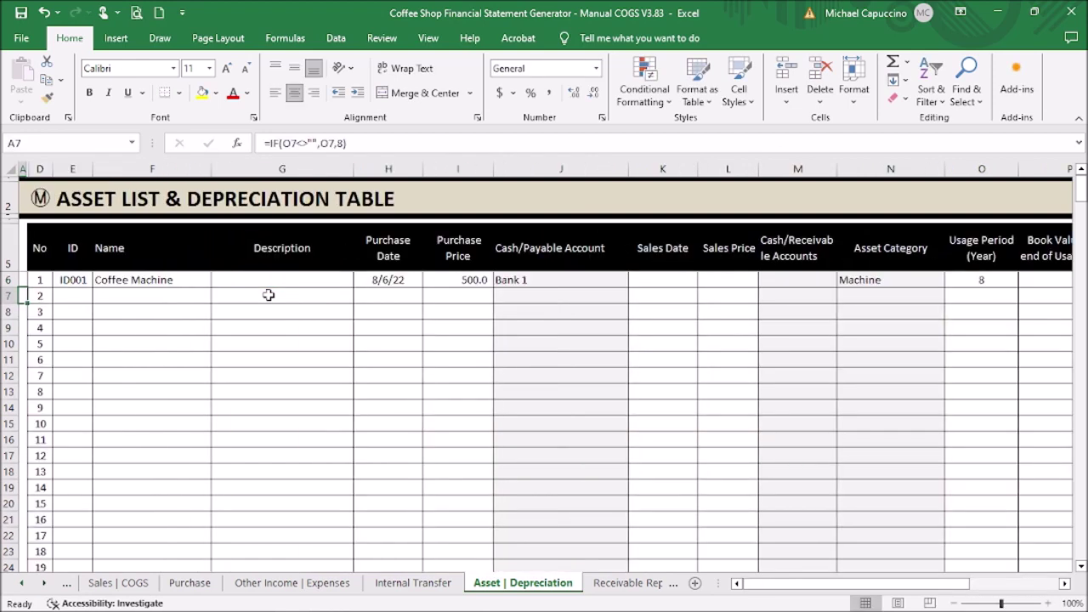
pyautogui.click(76, 283)
pyautogui.moveTo(92, 287); pyautogui.dragTo(92, 303)
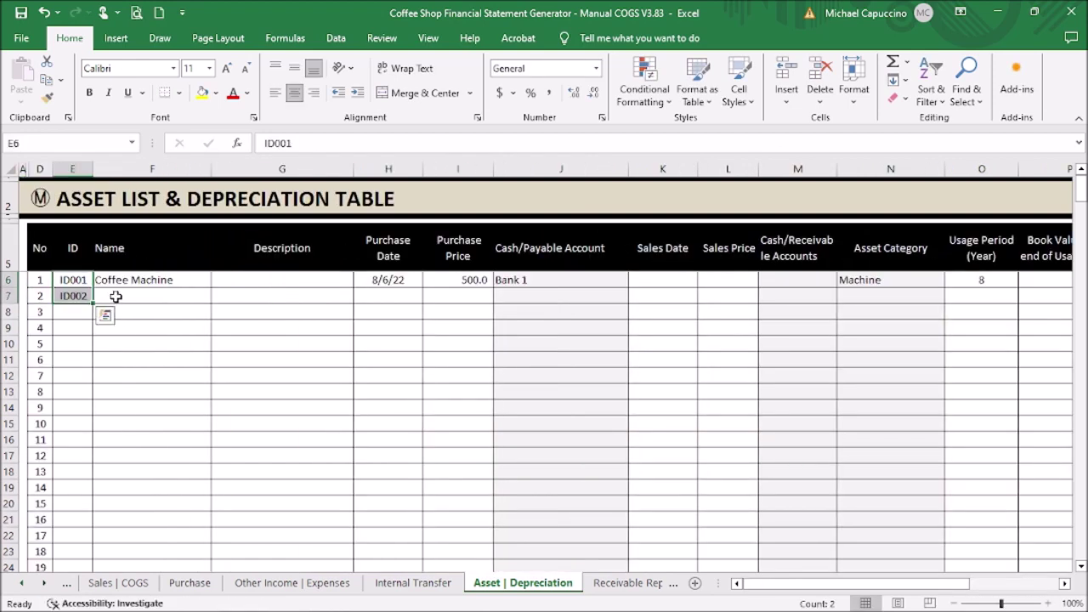
pyautogui.click(192, 298)
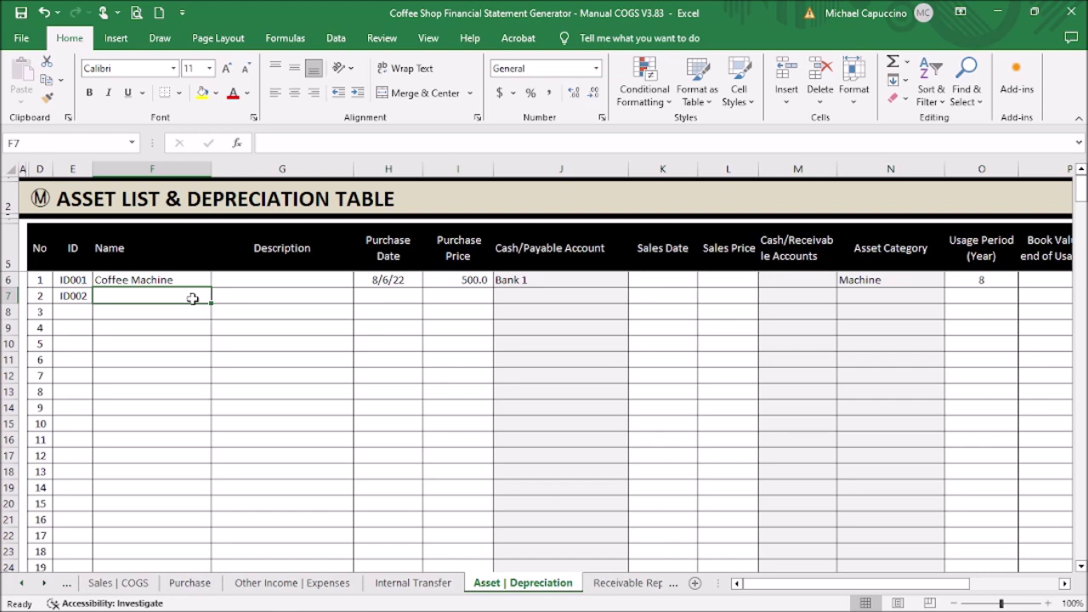
pyautogui.write('Shop Renovation')
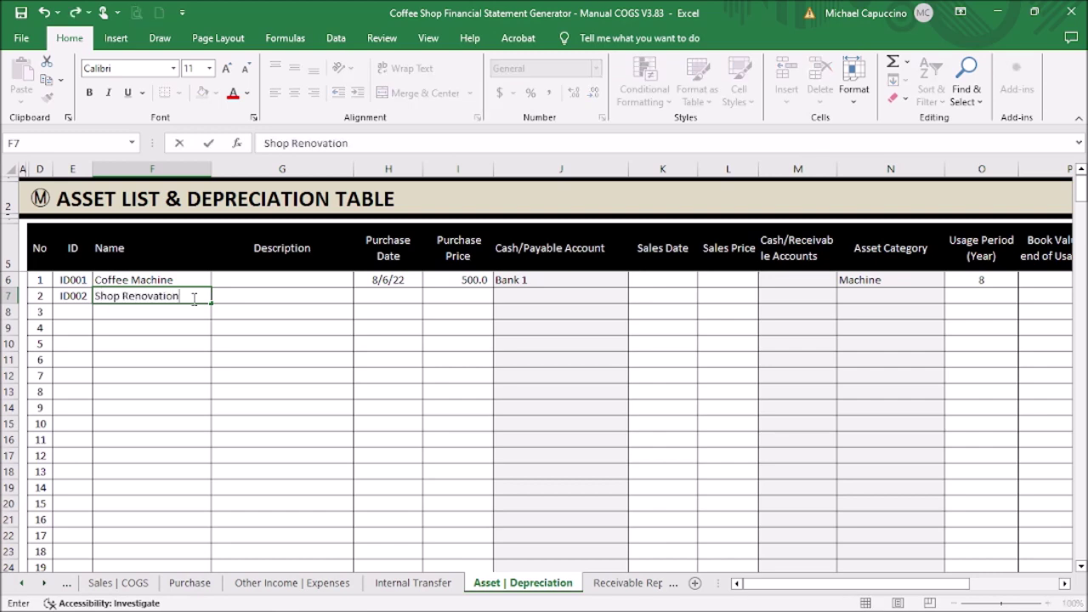
# Set the Shop Renovation's purchase date to 1 Oct 22.
pyautogui.press('Return')
pyautogui.press('Up')
pyautogui.press('Right')
pyautogui.press('Right')
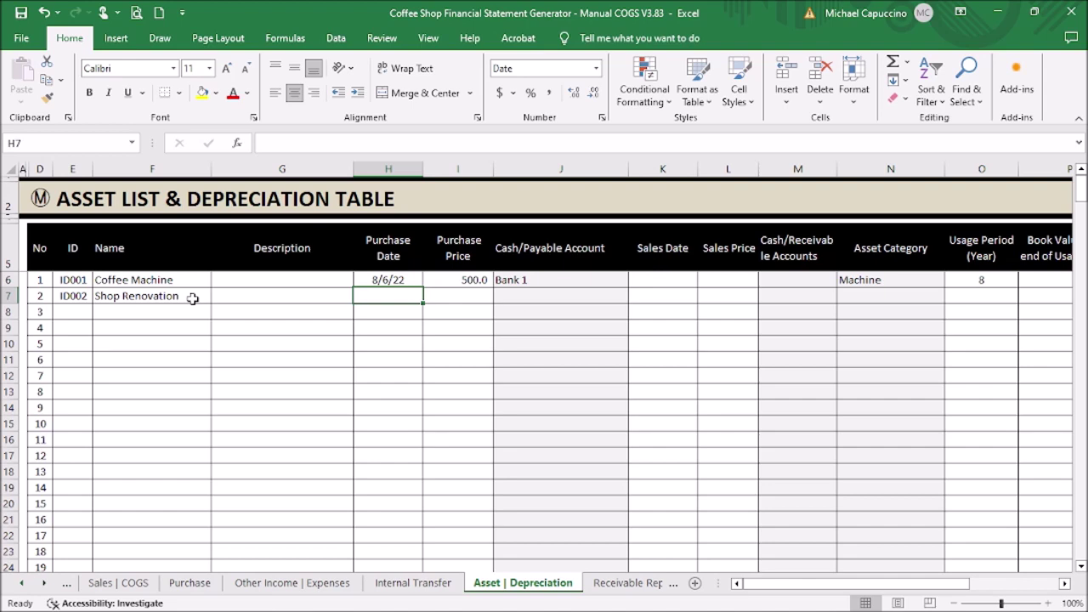
pyautogui.write('1')
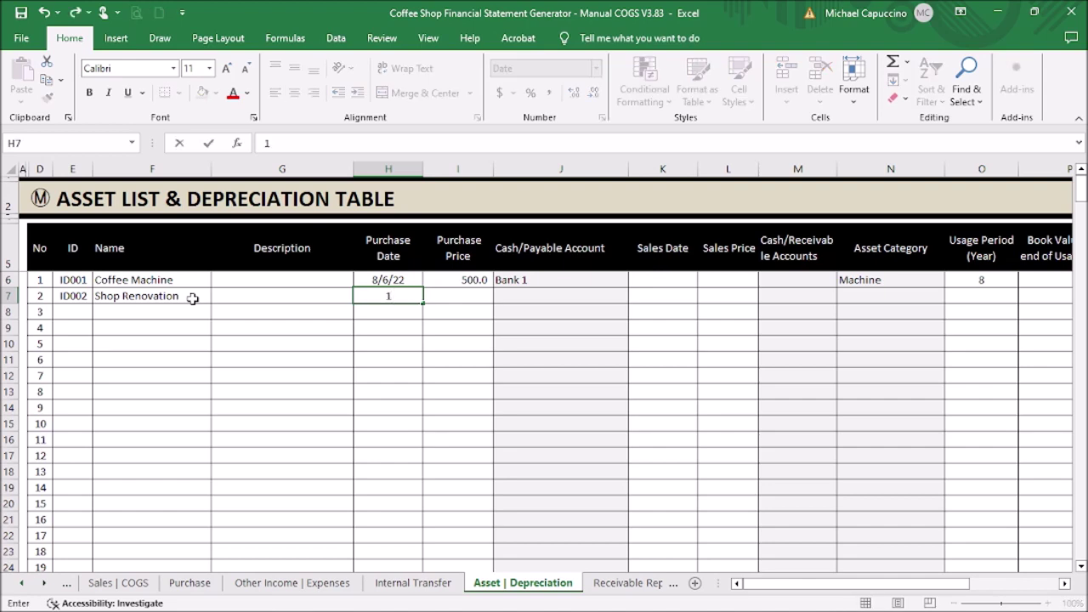
pyautogui.write(' oct 22')
pyautogui.press('Return')
# Record the Shop Renovation's purchase price of 1,000 with Bank 1 as its cash/payable account.
pyautogui.press('Up')
pyautogui.press('Right')
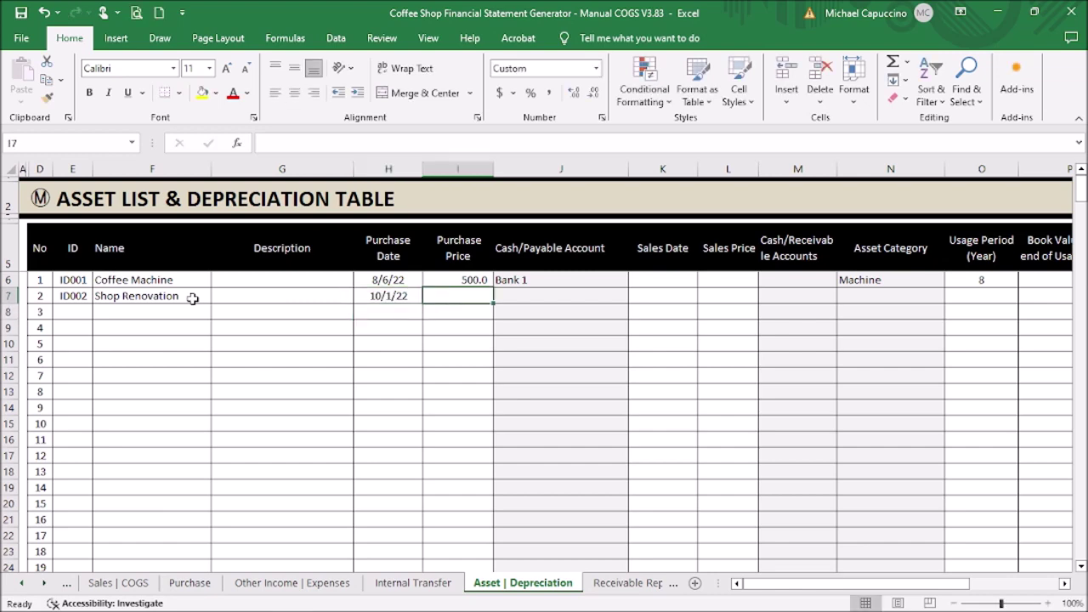
pyautogui.write('1,000')
pyautogui.press('Return')
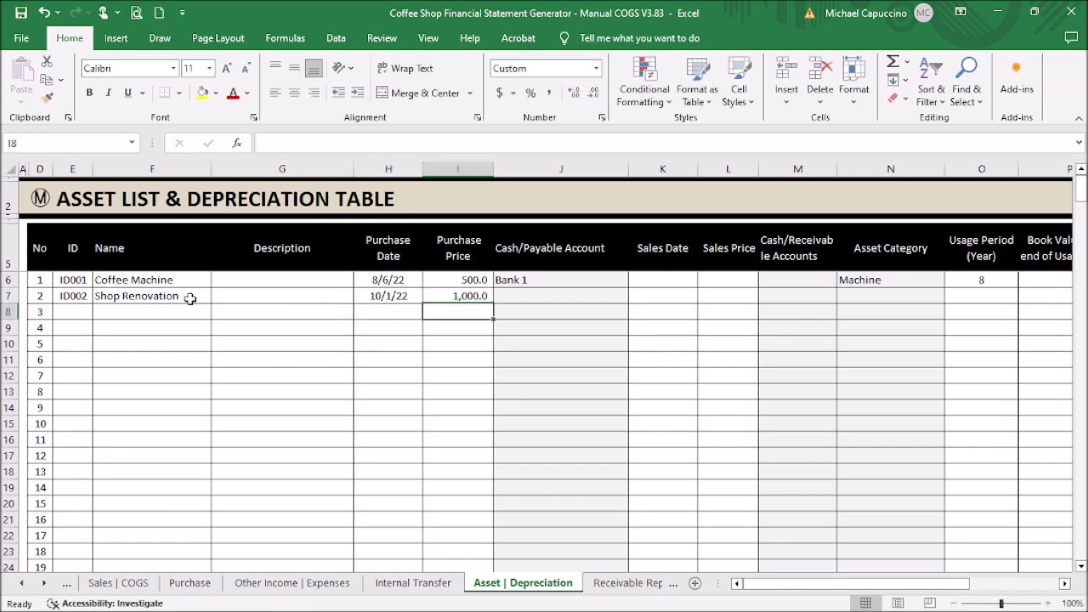
pyautogui.click(587, 294)
pyautogui.click(635, 296)
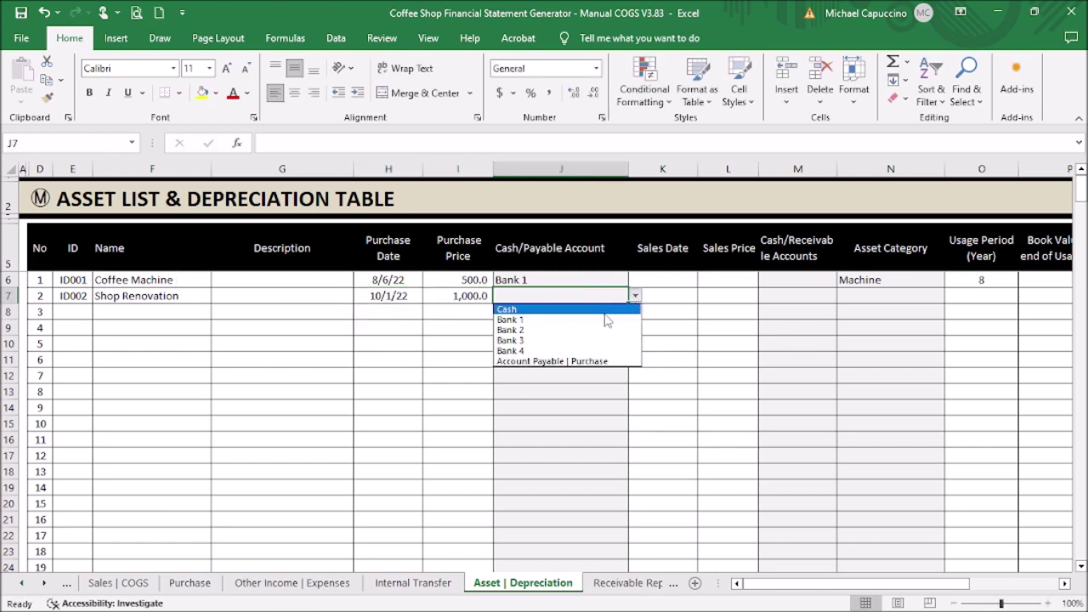
pyautogui.click(607, 320)
# Set the Shop Renovation's asset category to Land and Buildings, leaving its usage period blank.
pyautogui.moveTo(740, 585); pyautogui.dragTo(834, 586)
pyautogui.click(212, 295)
pyautogui.click(272, 296)
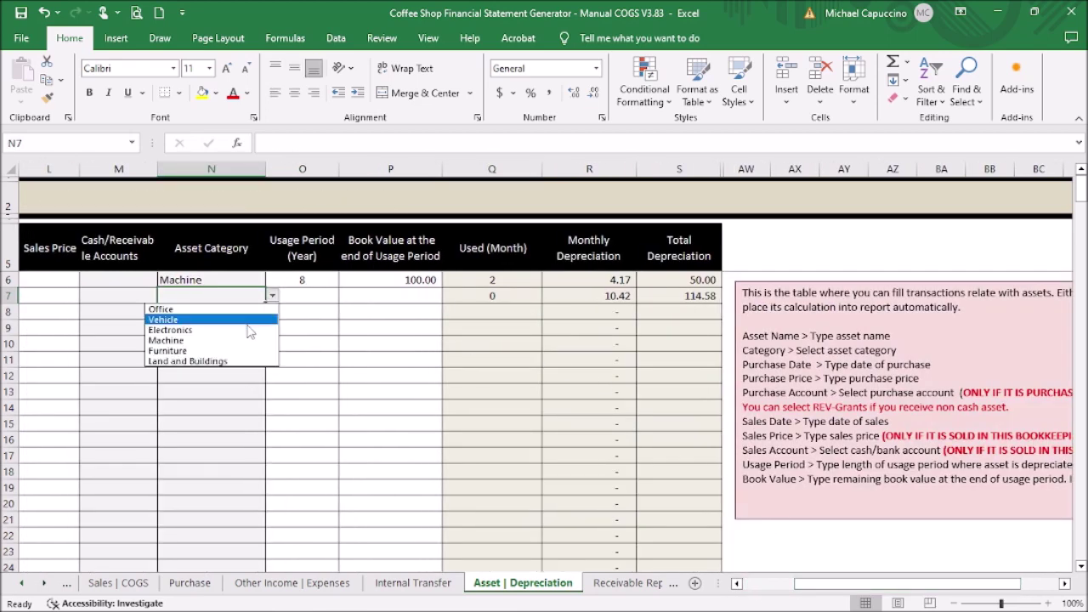
pyautogui.click(246, 361)
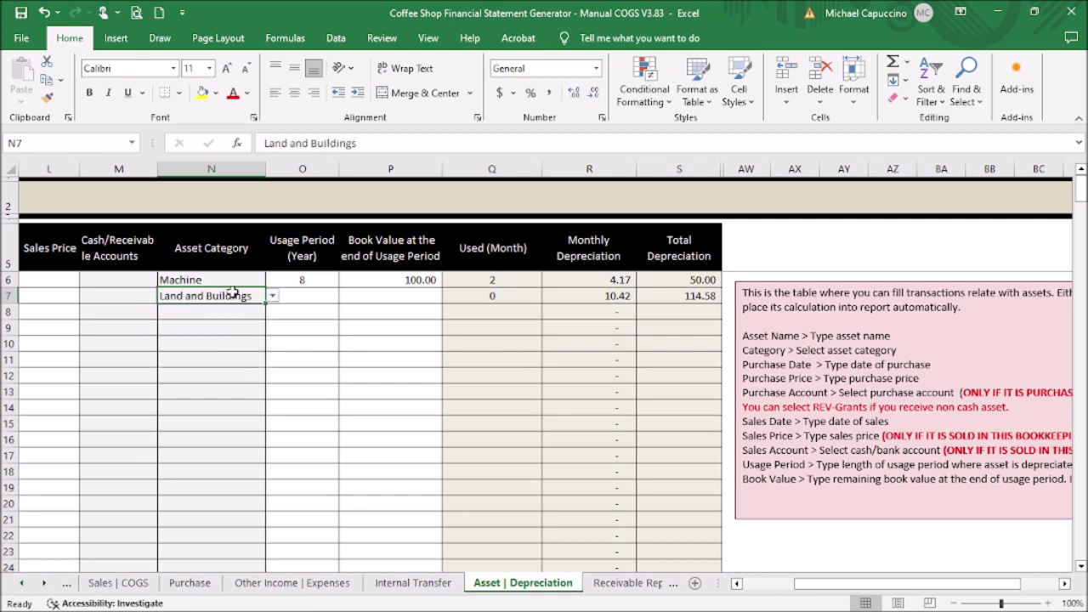
pyautogui.click(321, 299)
pyautogui.moveTo(794, 583); pyautogui.dragTo(747, 584)
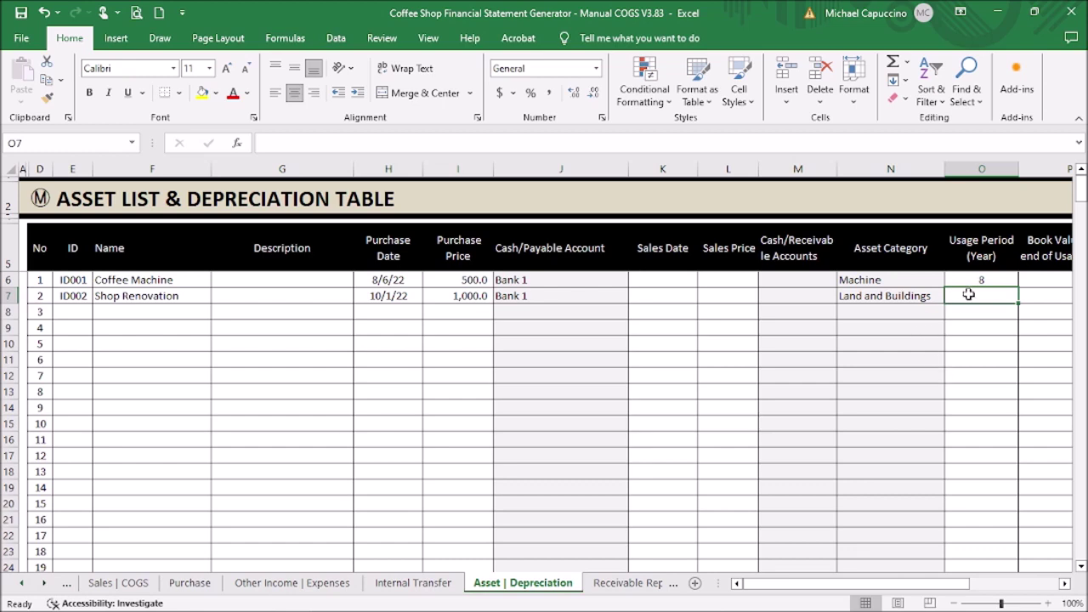
# Open the monthly income statement in the sample workbook and review its revenue and cost of goods sold sections.
pyautogui.click(37, 189)
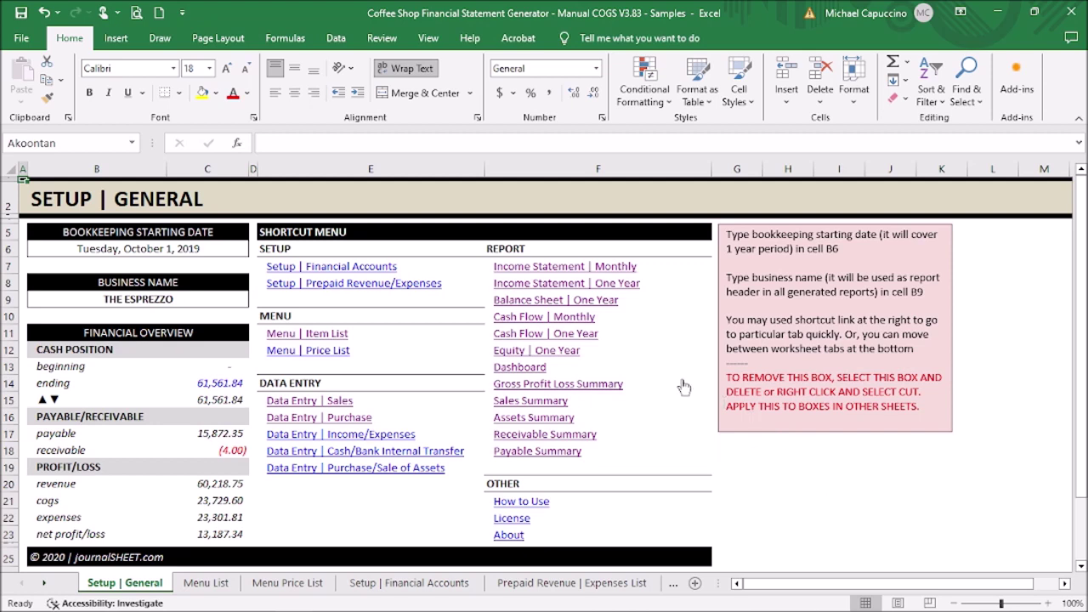
pyautogui.click(631, 268)
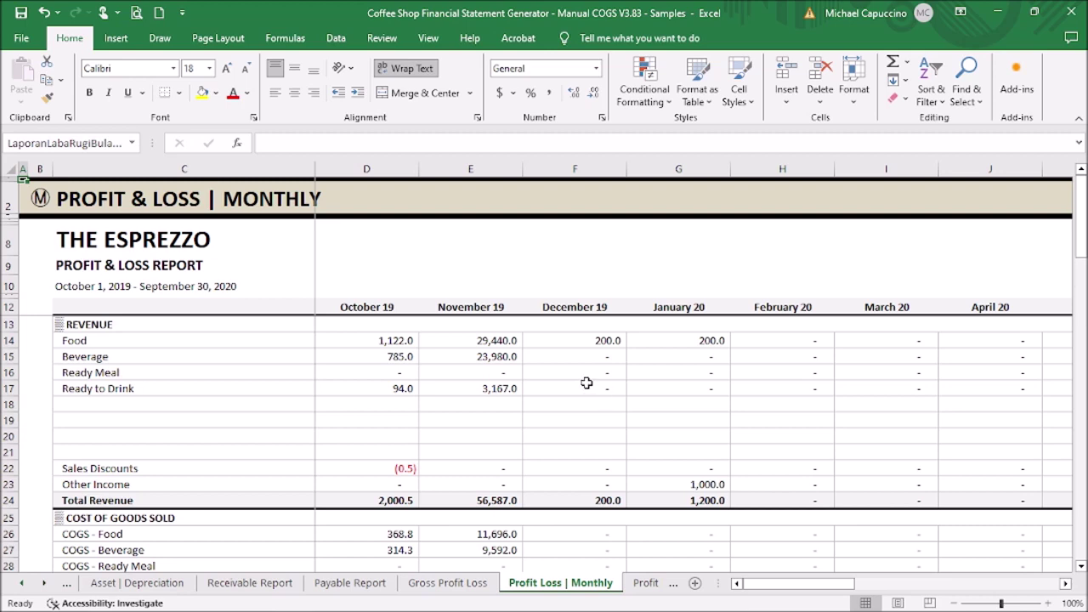
pyautogui.scroll(-4, 587, 384)
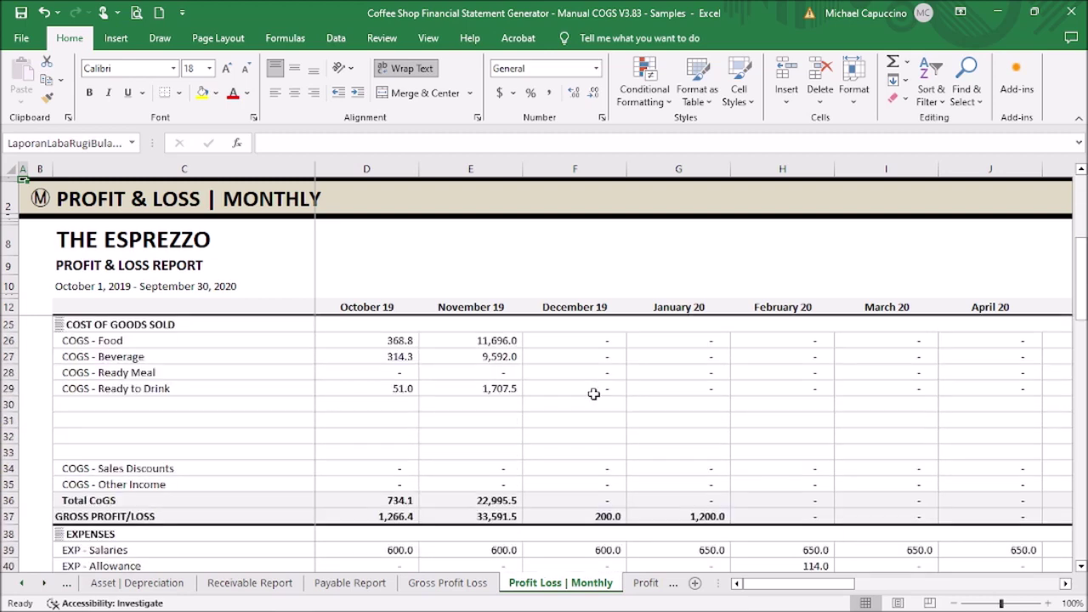
pyautogui.scroll(3, 593, 393)
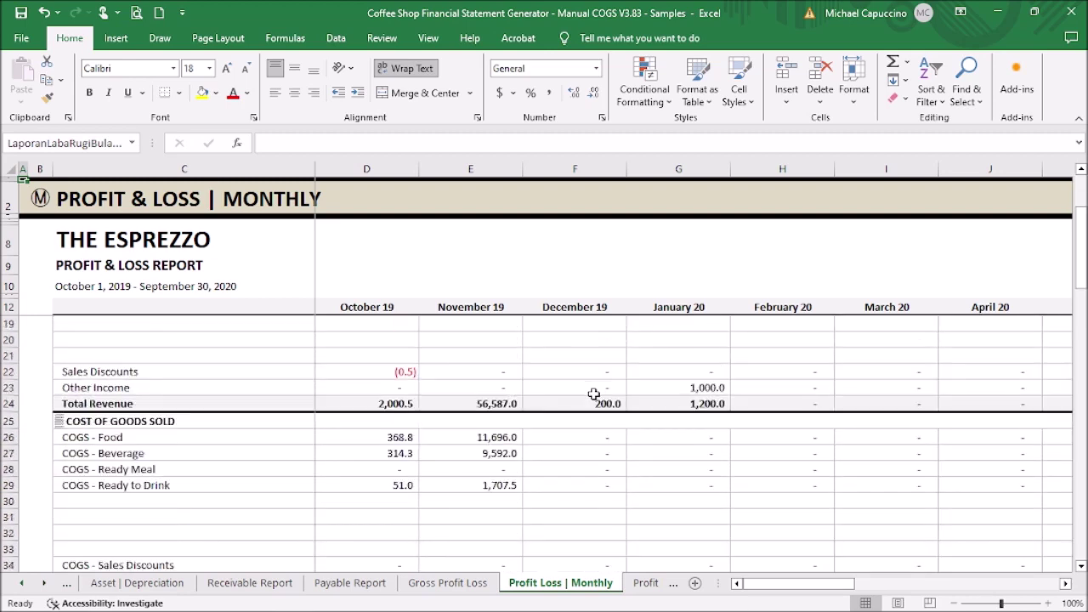
pyautogui.scroll(1, 602, 393)
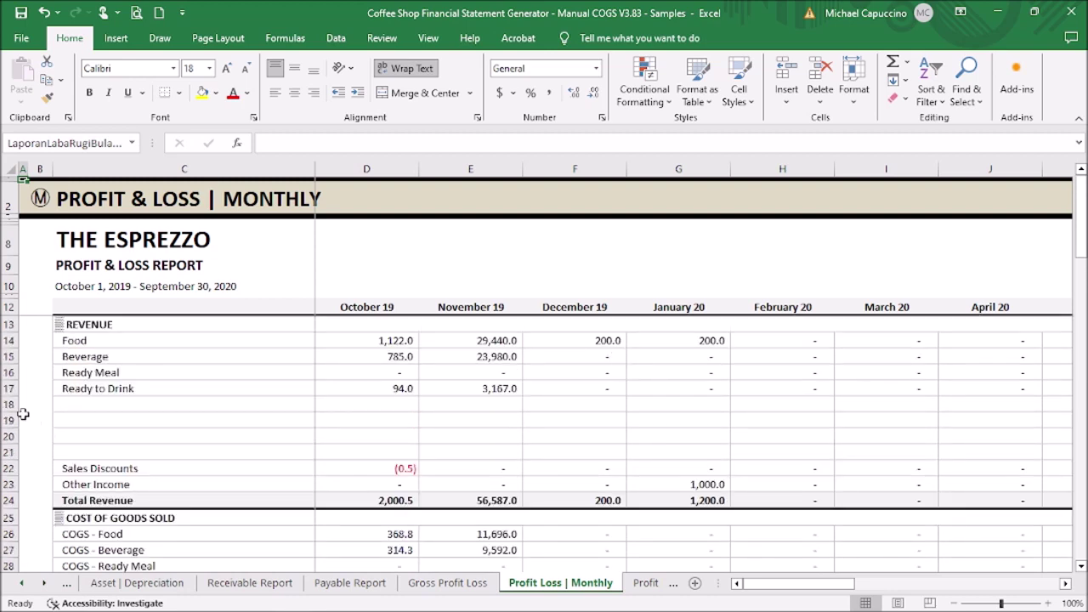
# Hide the empty revenue rows 18 to 21 in the monthly profit and loss report.
pyautogui.moveTo(8, 405); pyautogui.dragTo(26, 450)
pyautogui.rightClick(70, 435)
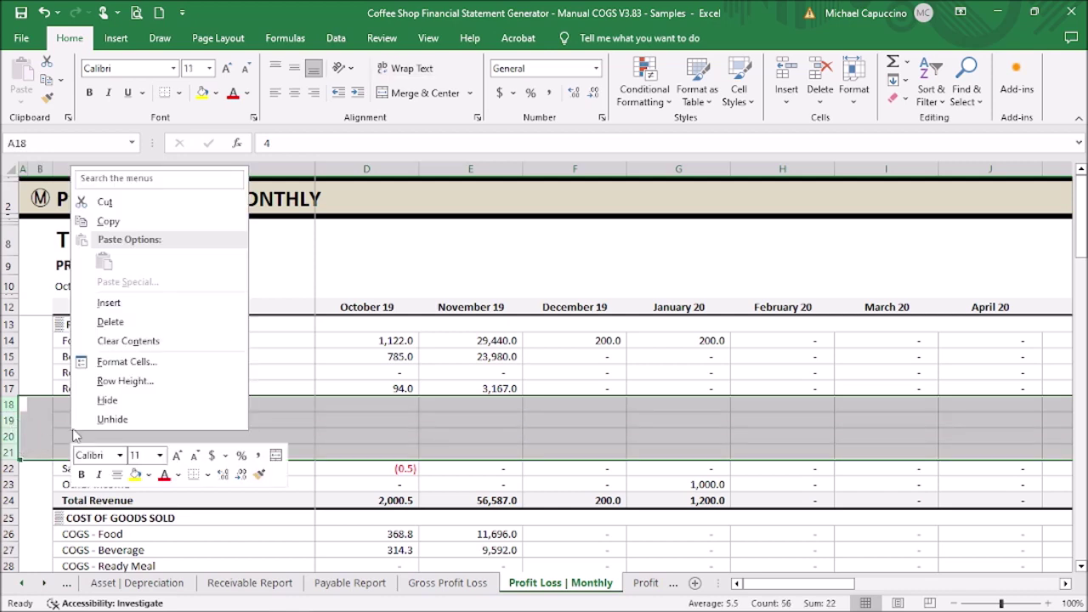
pyautogui.click(108, 400)
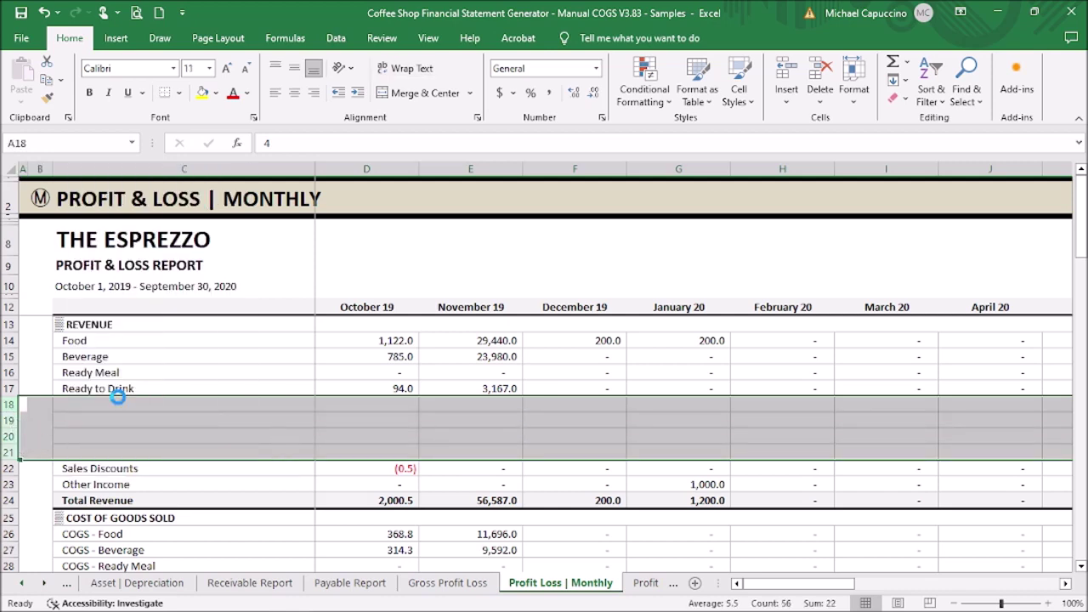
pyautogui.click(106, 422)
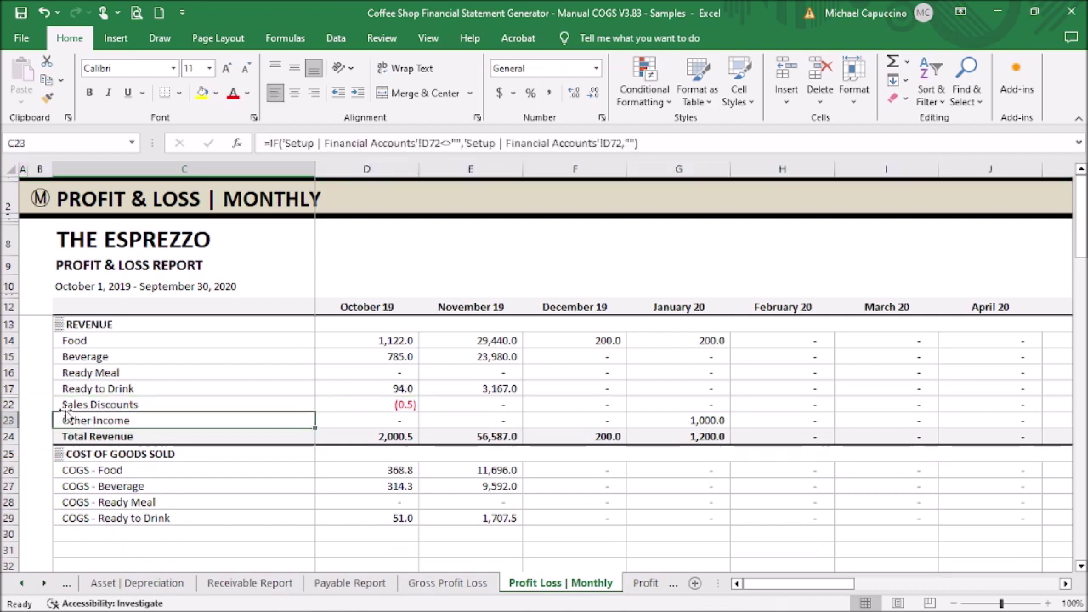
# Unhide the rows between Ready to Drink and Sales Discounts in the monthly profit and loss report.
pyautogui.moveTo(10, 389); pyautogui.dragTo(14, 401)
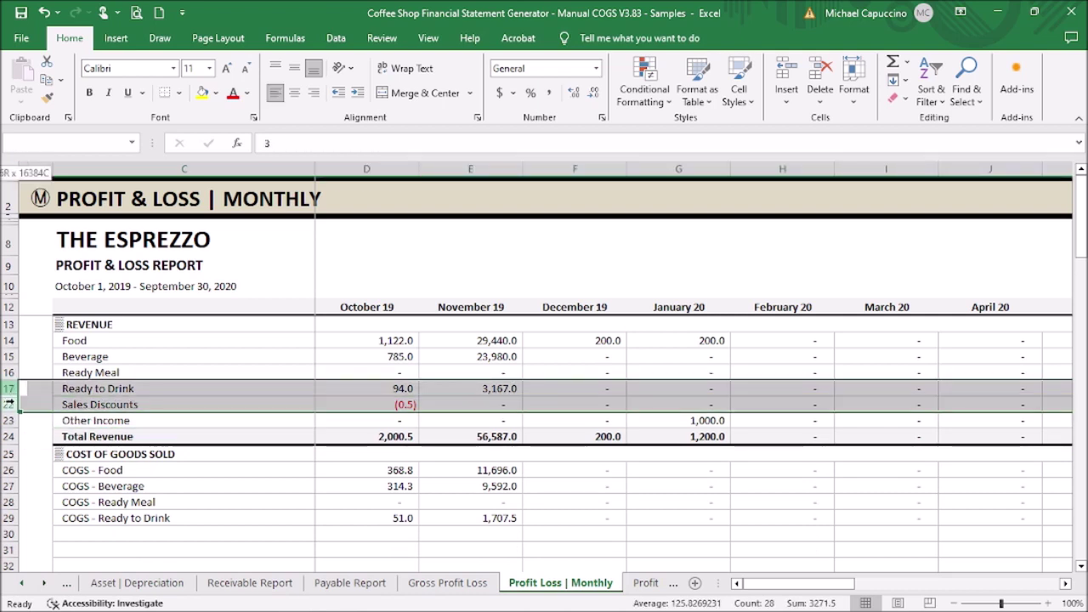
pyautogui.rightClick(58, 404)
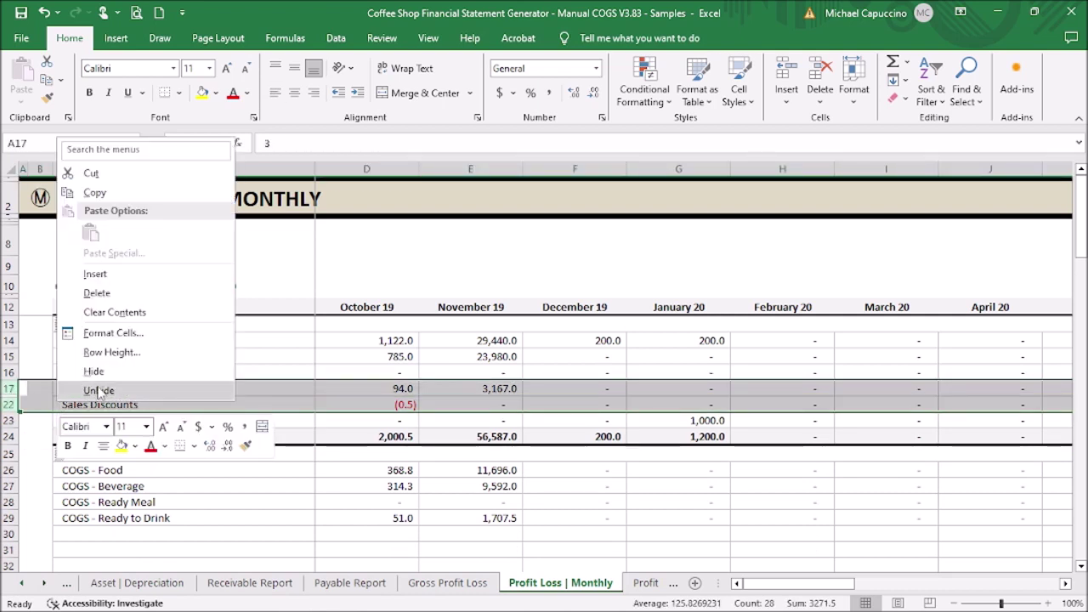
pyautogui.click(97, 390)
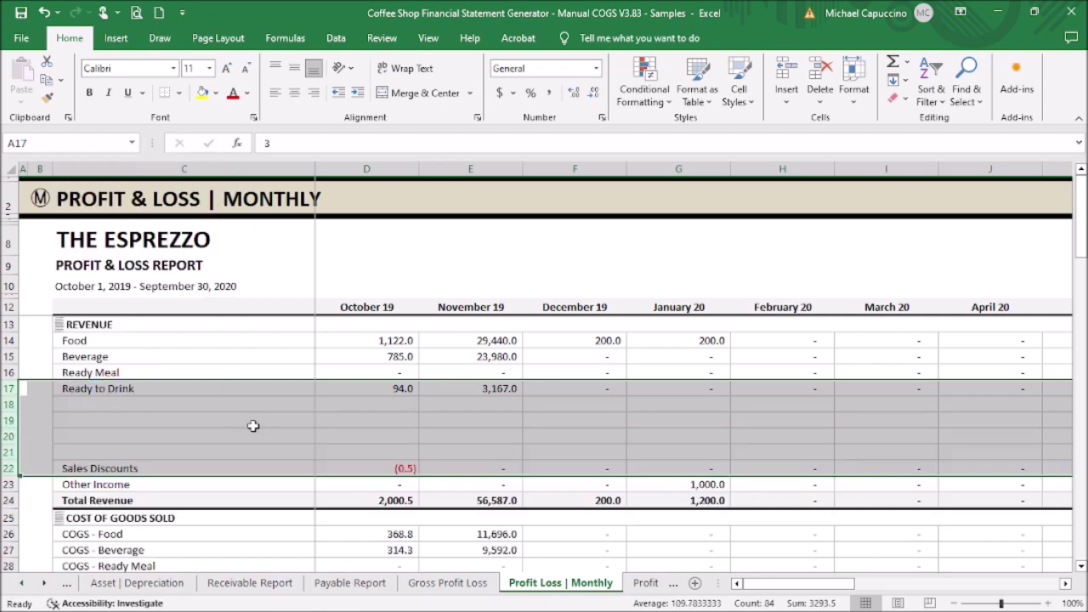
pyautogui.click(253, 425)
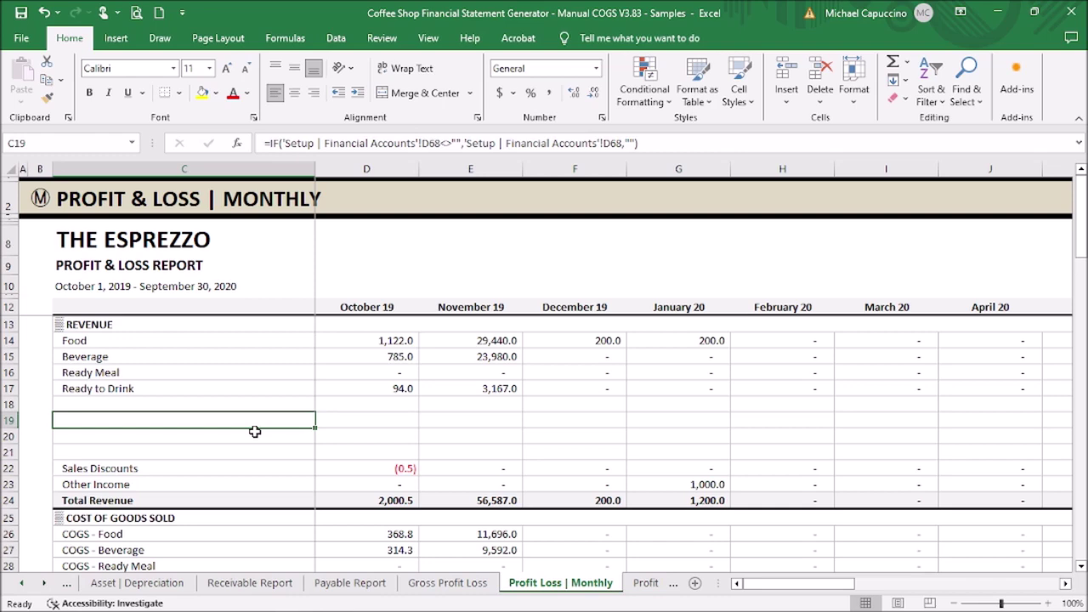
# Return to the general setup sheet, open the one-year income statement and review its cost of goods sold and expense lines.
pyautogui.scroll(-1, 254, 433)
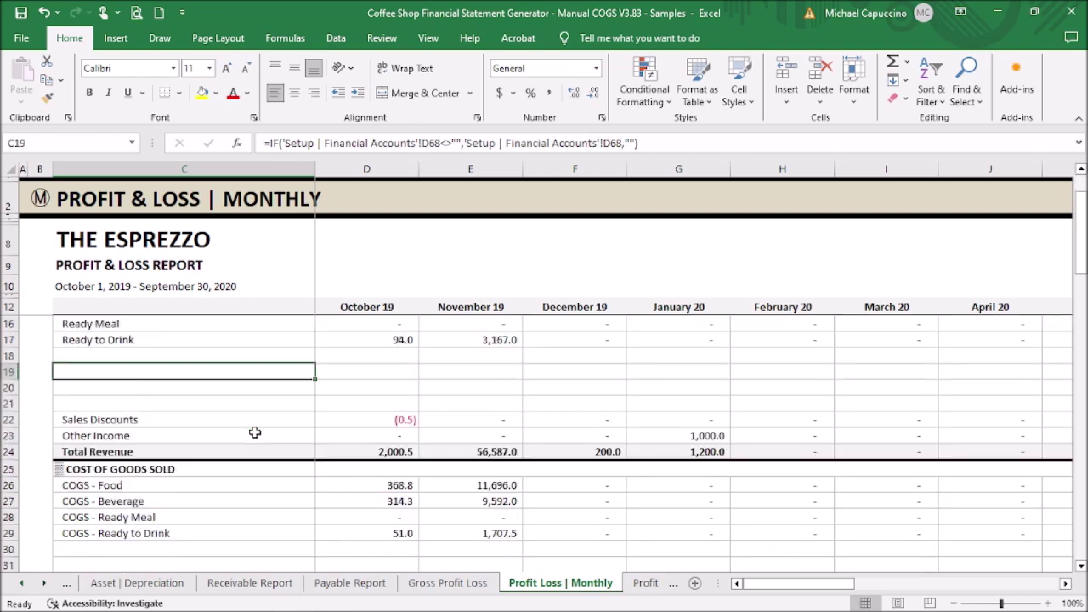
pyautogui.click(39, 204)
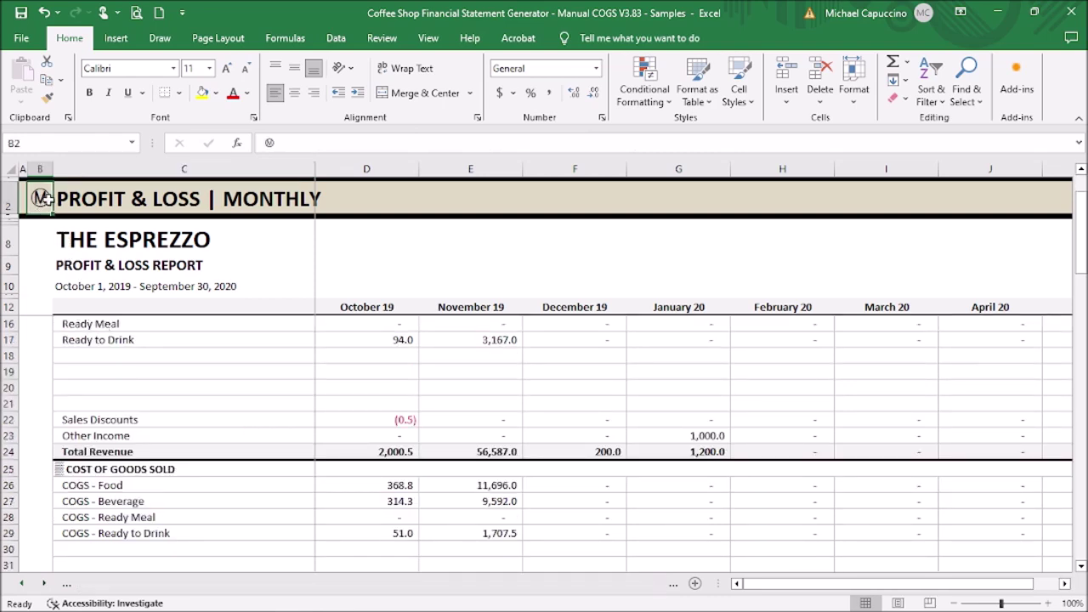
pyautogui.click(596, 284)
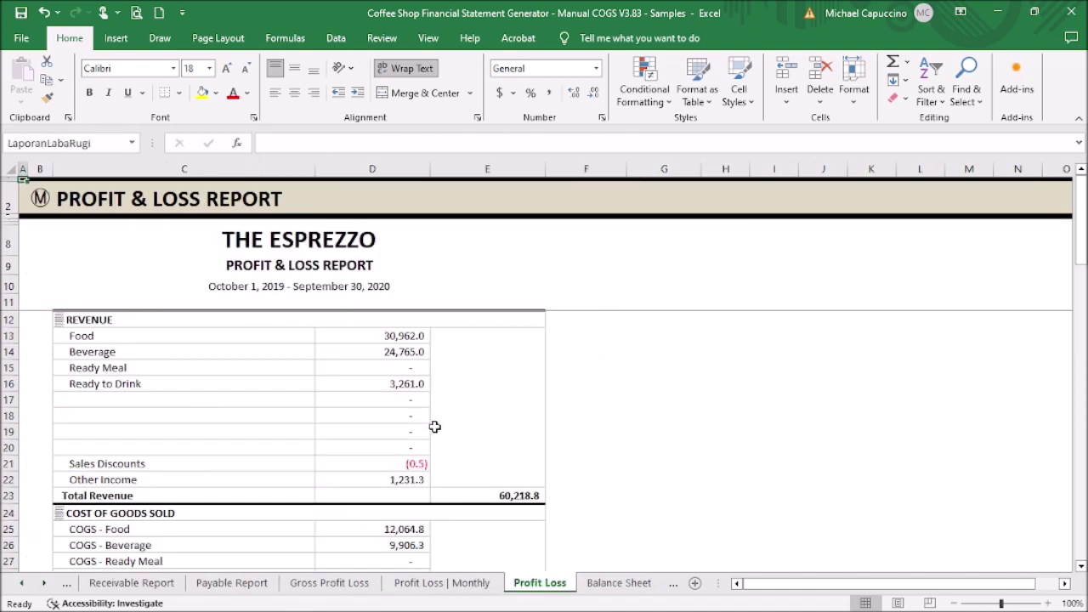
pyautogui.scroll(-10, 437, 426)
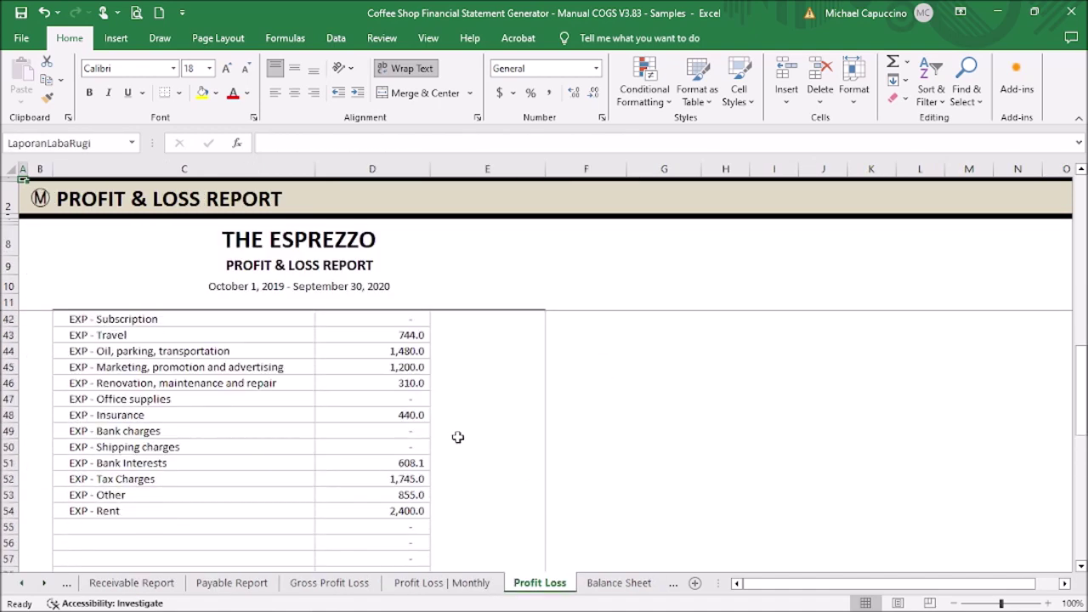
pyautogui.scroll(4, 457, 436)
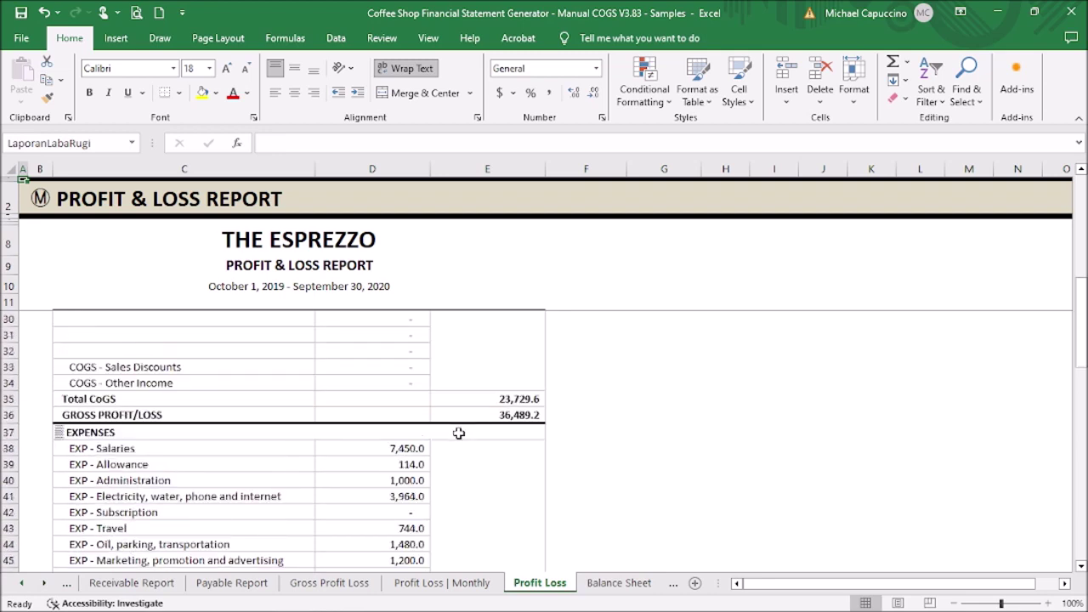
# Return to the general setup sheet, open the one-year balance sheet and review its assets, liabilities and equities down to the totals.
pyautogui.scroll(3, 458, 434)
pyautogui.scroll(3, 463, 431)
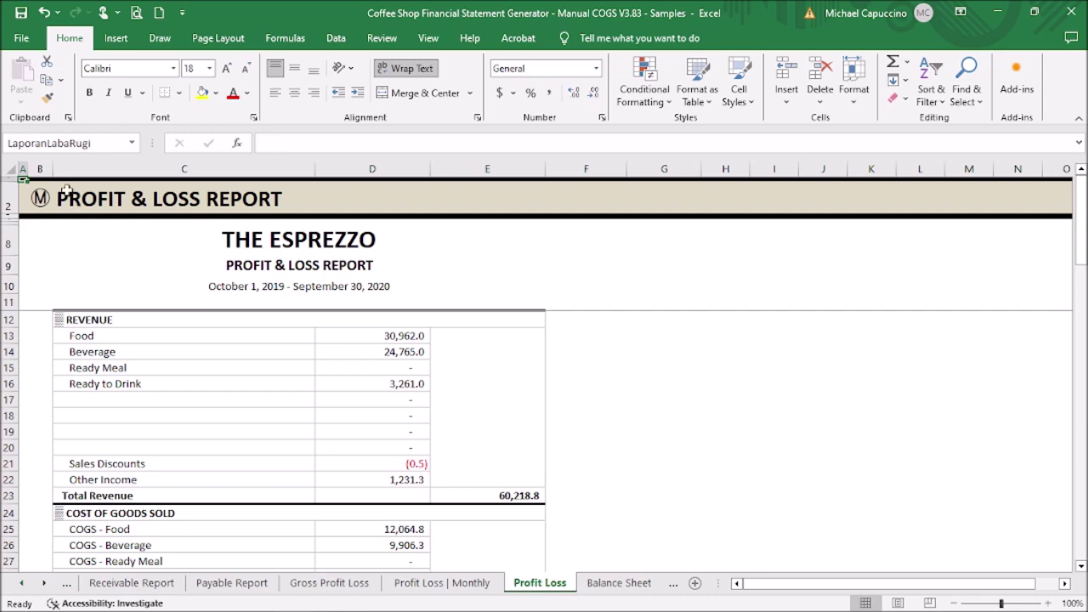
pyautogui.click(40, 198)
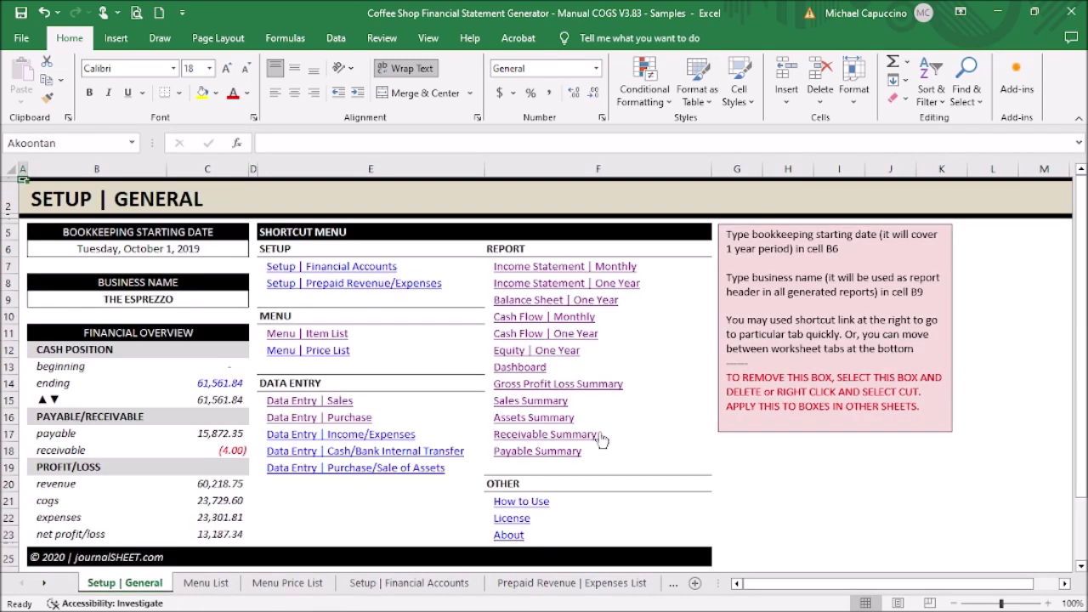
pyautogui.click(573, 303)
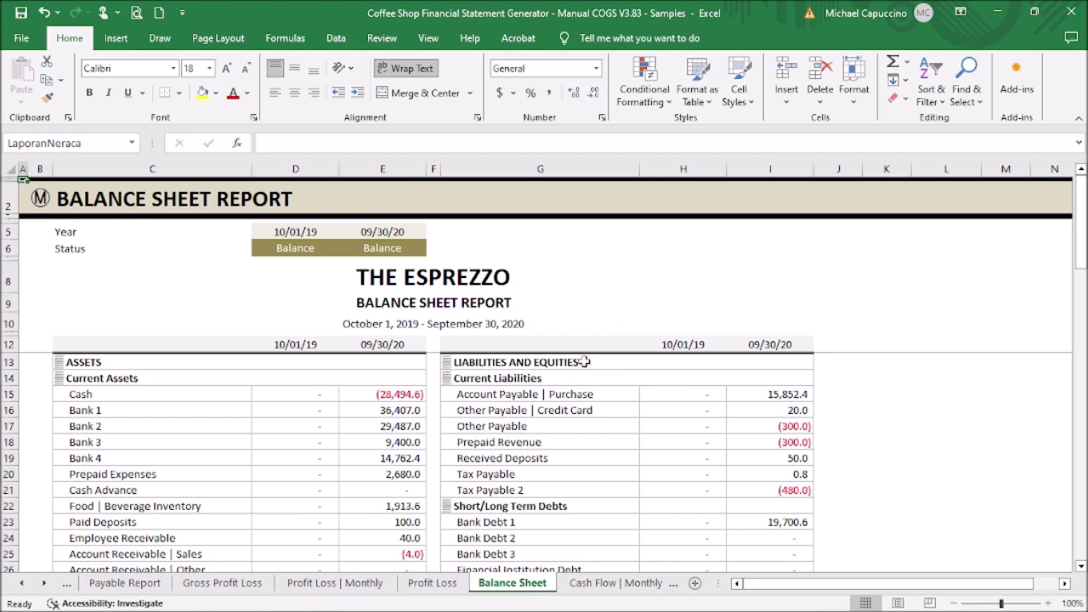
pyautogui.scroll(-1, 584, 362)
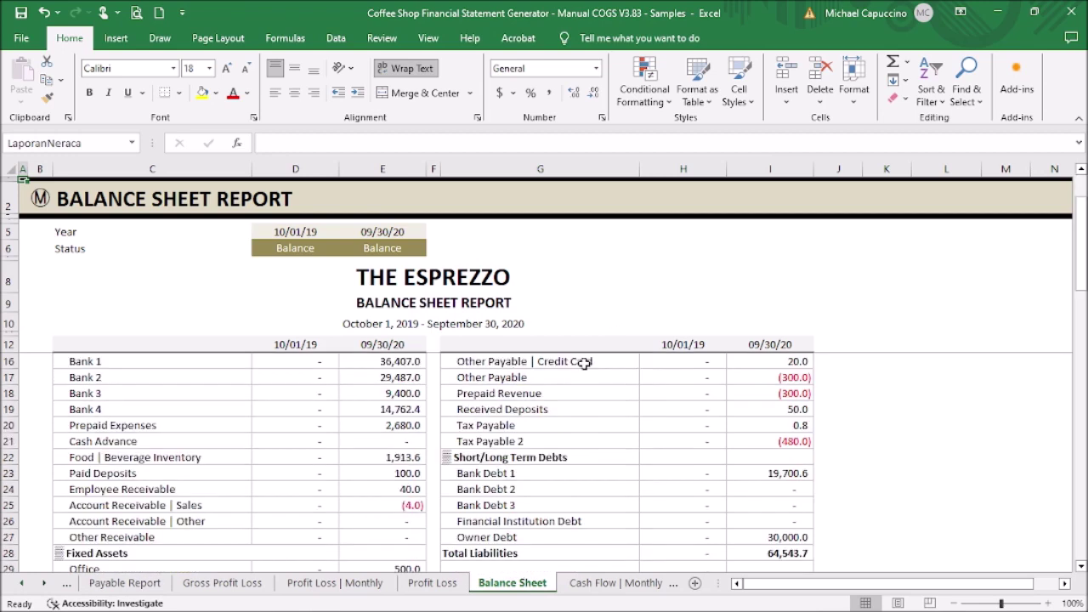
pyautogui.scroll(-1, 584, 366)
pyautogui.scroll(-1, 584, 368)
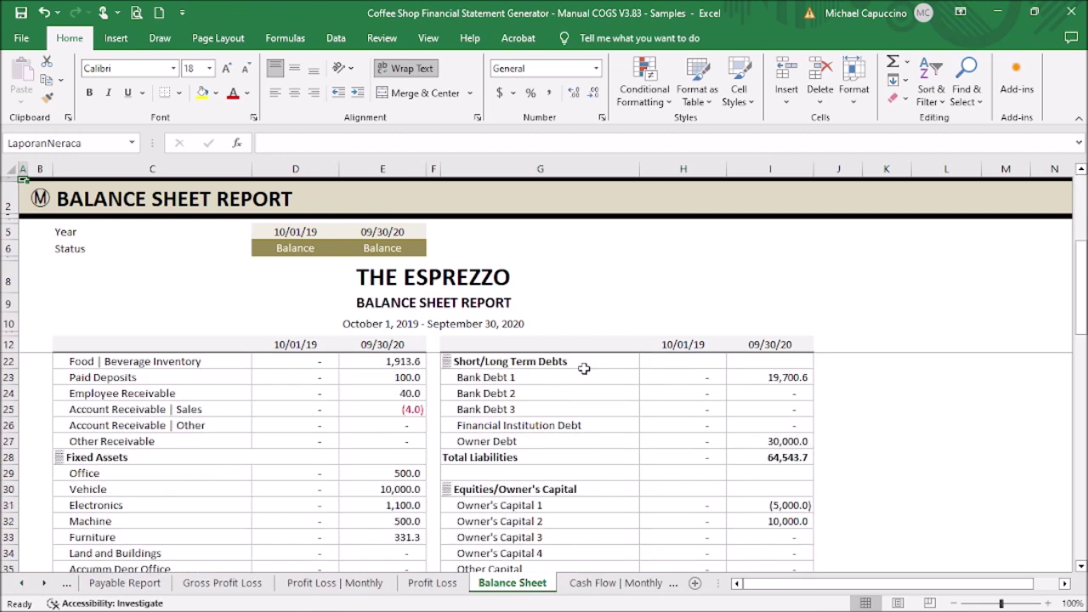
pyautogui.scroll(-3, 584, 375)
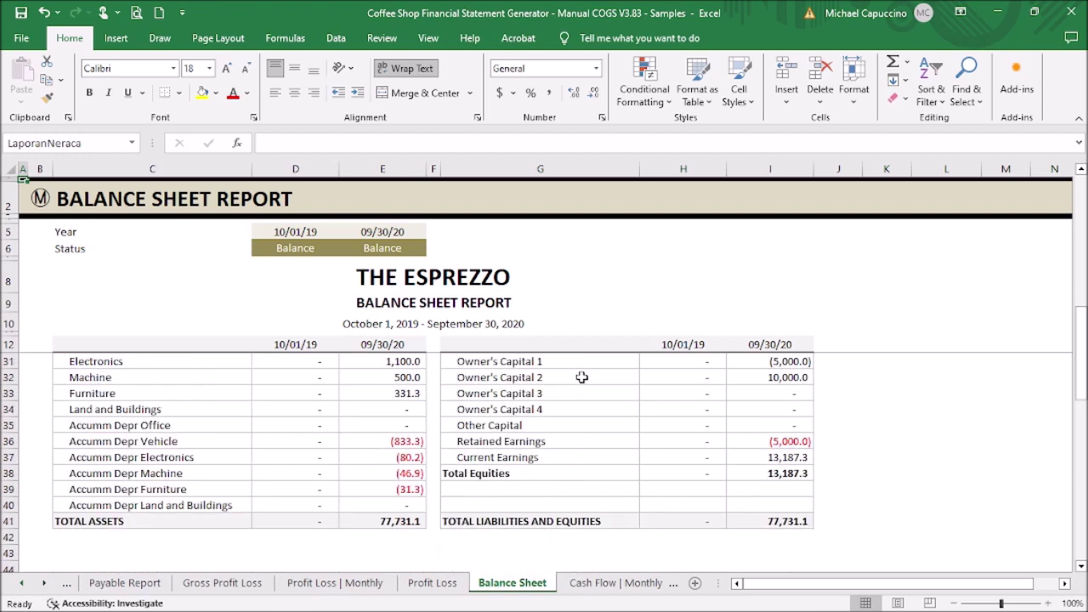
pyautogui.scroll(-5, 581, 379)
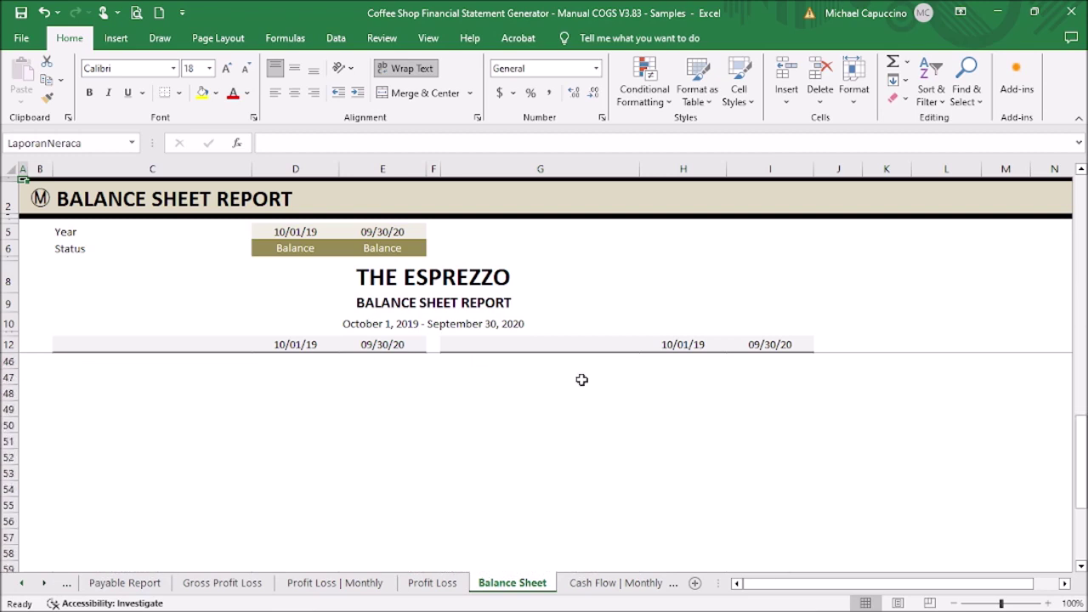
pyautogui.scroll(-2, 581, 379)
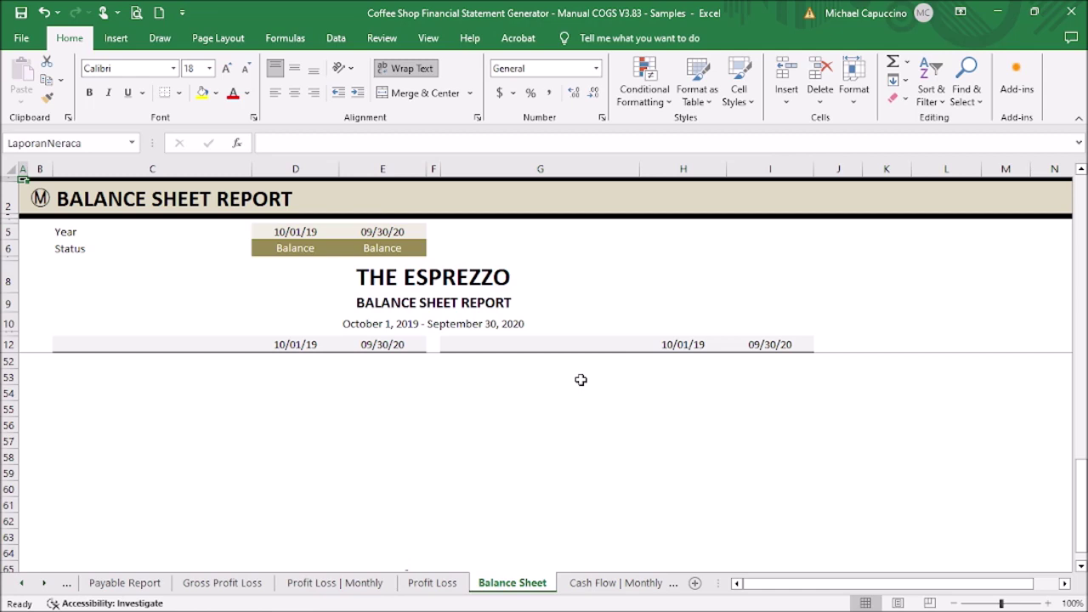
pyautogui.scroll(13, 581, 373)
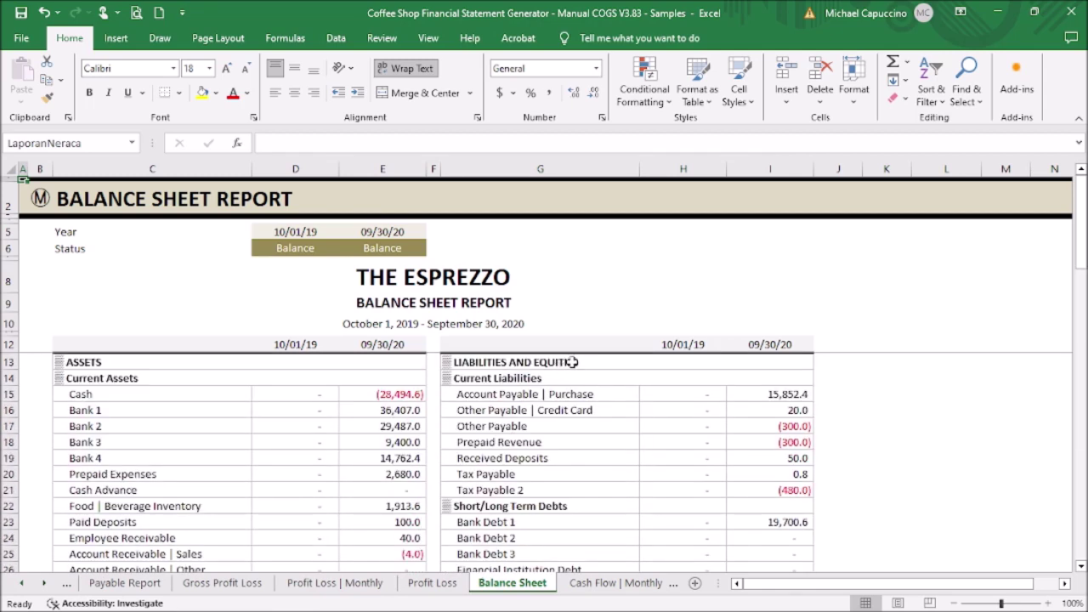
# Go back to the general setup sheet, open the monthly cash flow report and review its cash receipts and payments.
pyautogui.click(40, 198)
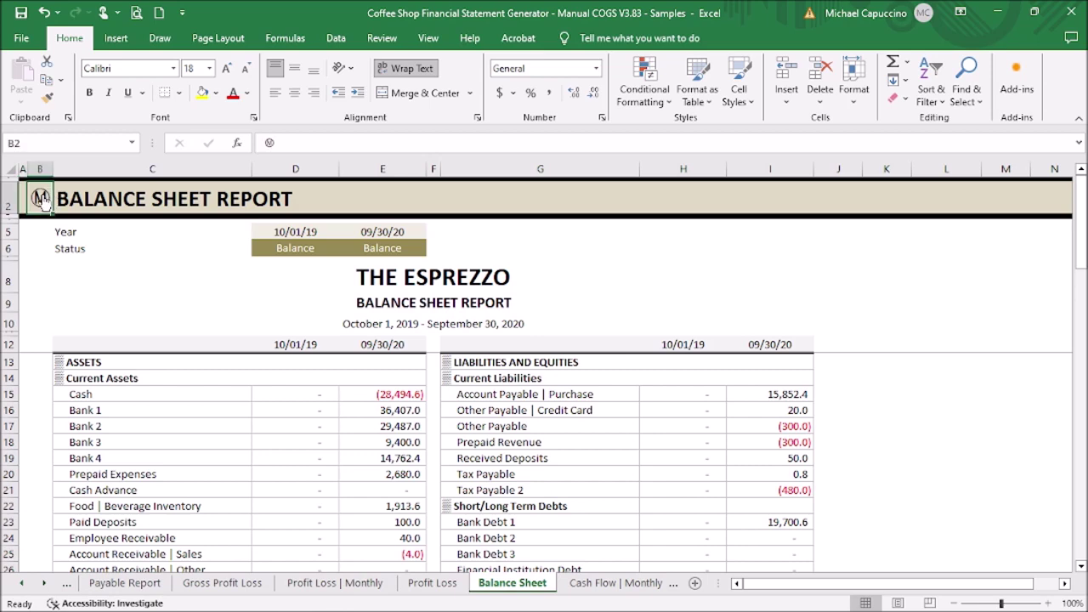
pyautogui.click(586, 317)
pyautogui.scroll(-6, 466, 361)
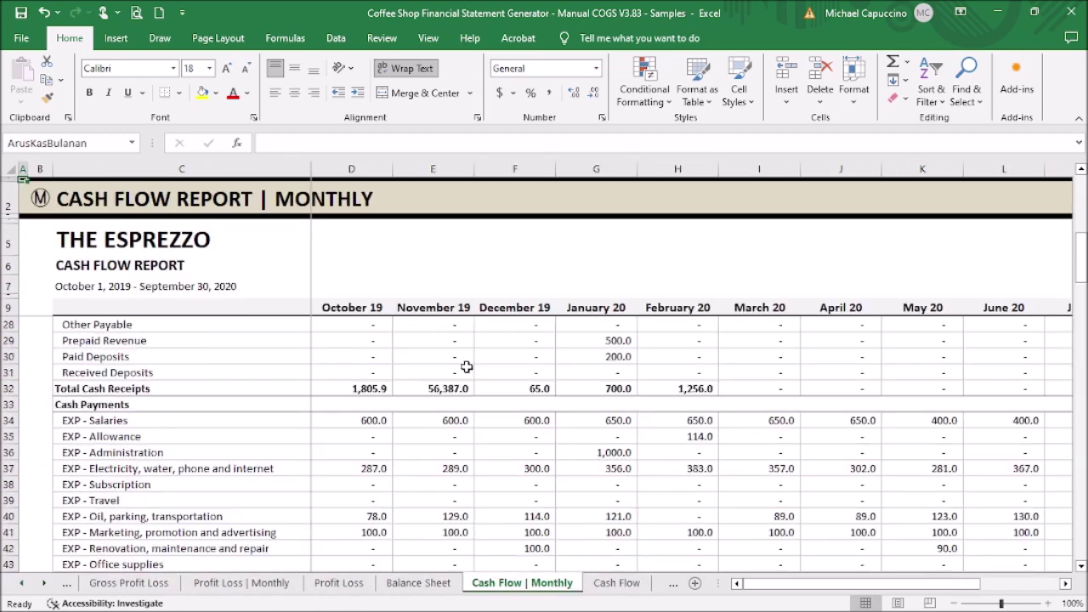
pyautogui.scroll(6, 474, 354)
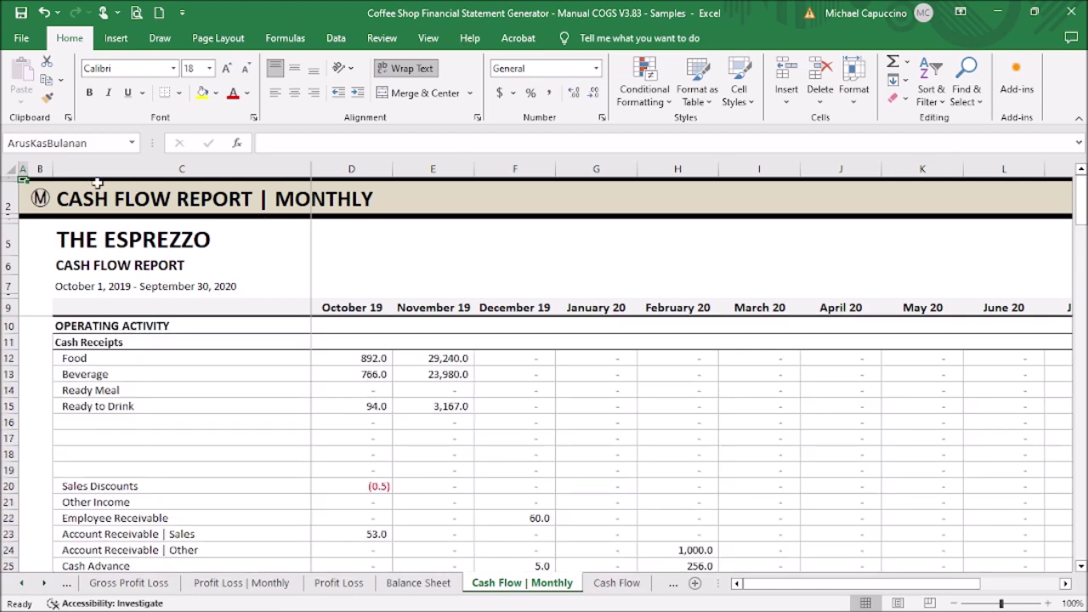
# Return to the general setup sheet, open the one-year cash flow report and review its operating activity lines.
pyautogui.click(43, 199)
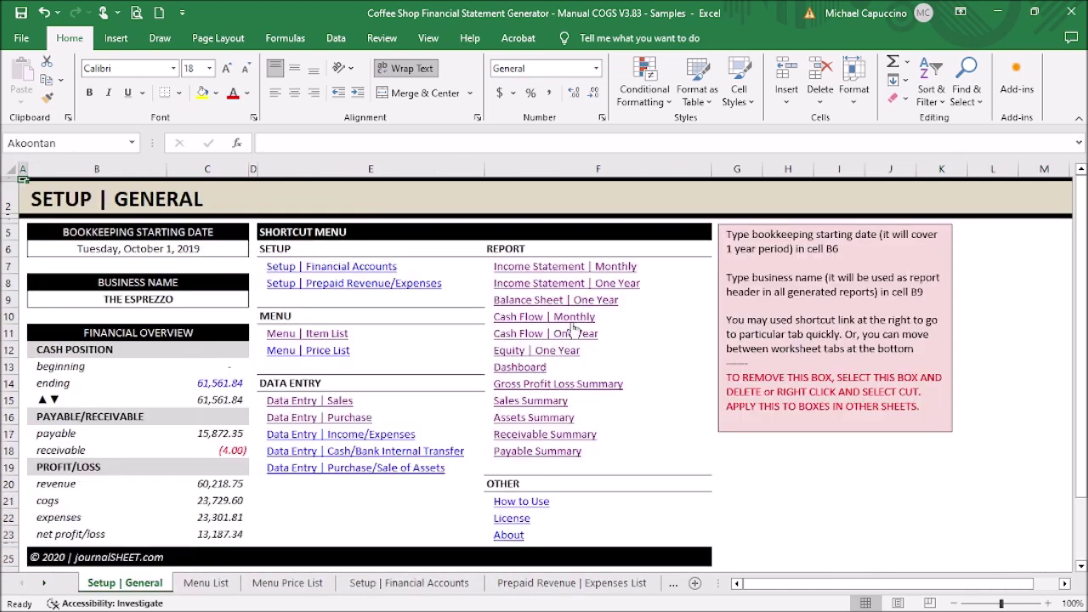
pyautogui.click(572, 334)
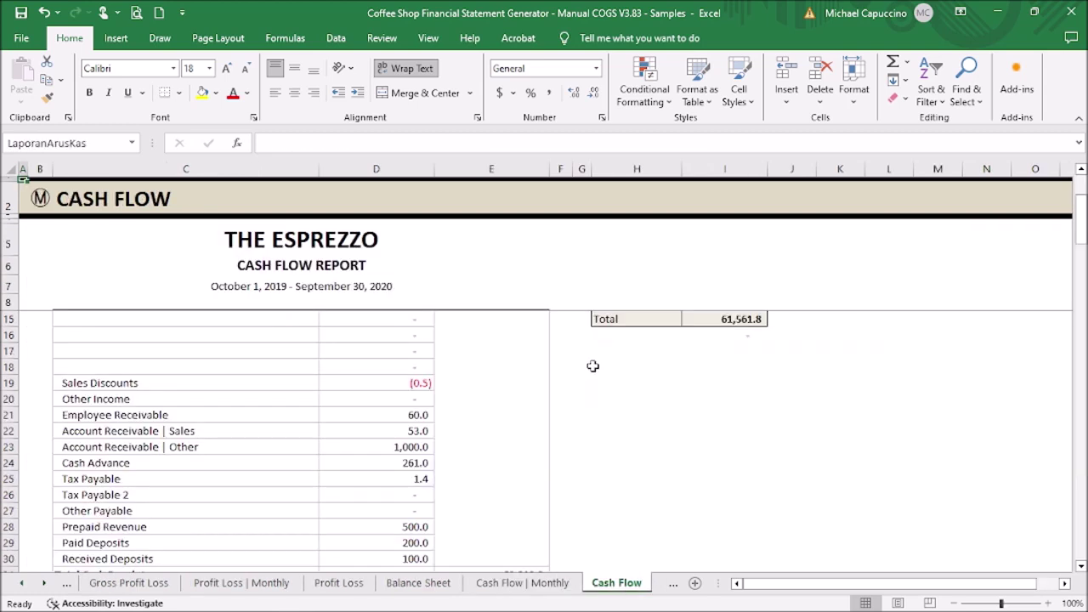
pyautogui.scroll(-1, 592, 366)
pyautogui.scroll(-2, 598, 370)
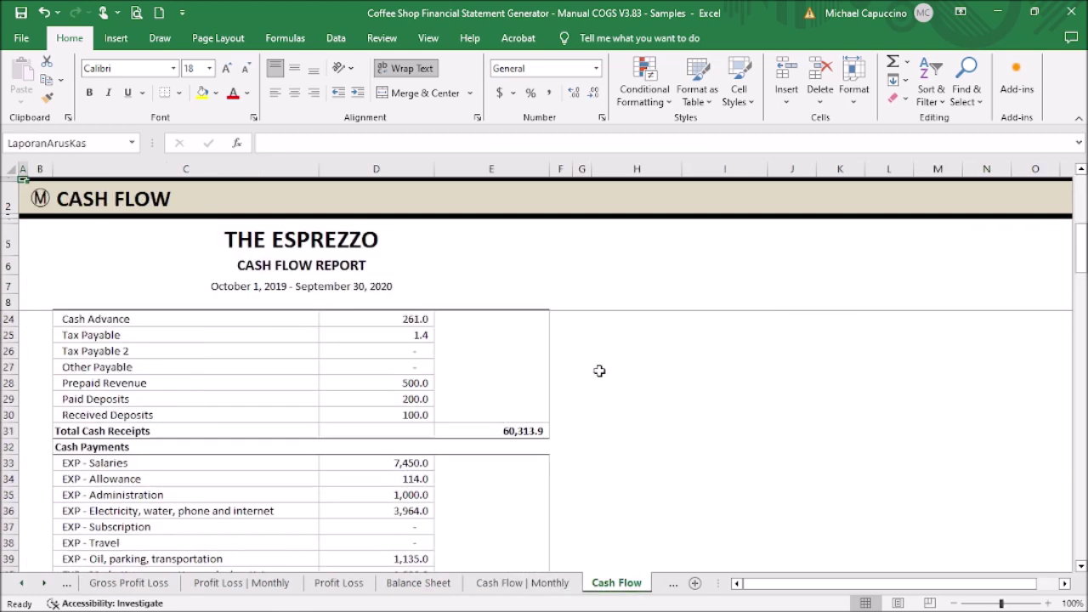
pyautogui.scroll(5, 599, 371)
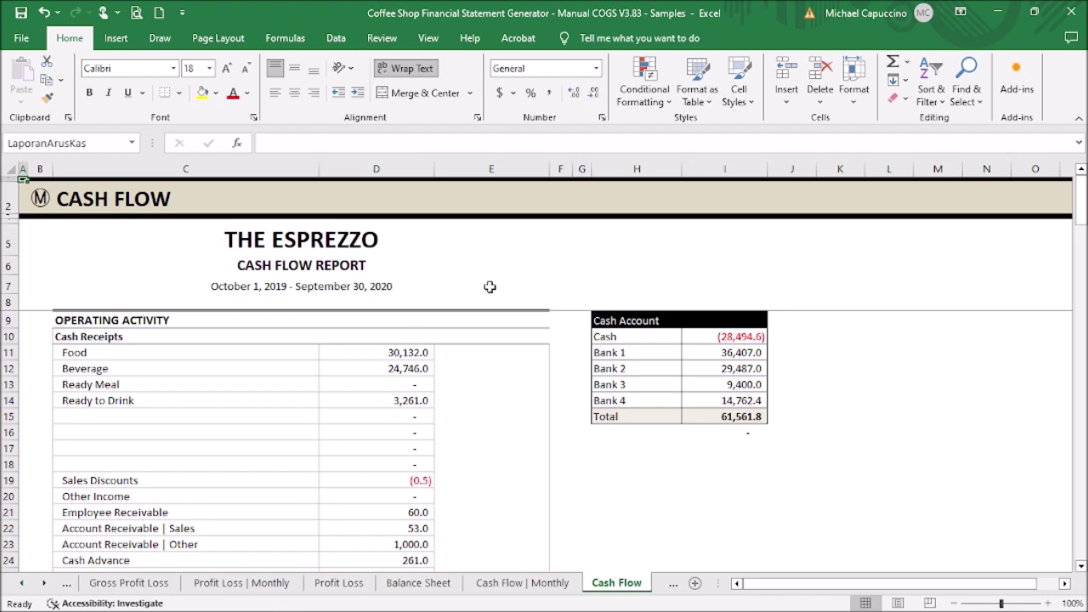
# From the general setup sheet, view the one-year equity report and review the gross profit loss summary by menu item.
pyautogui.click(44, 199)
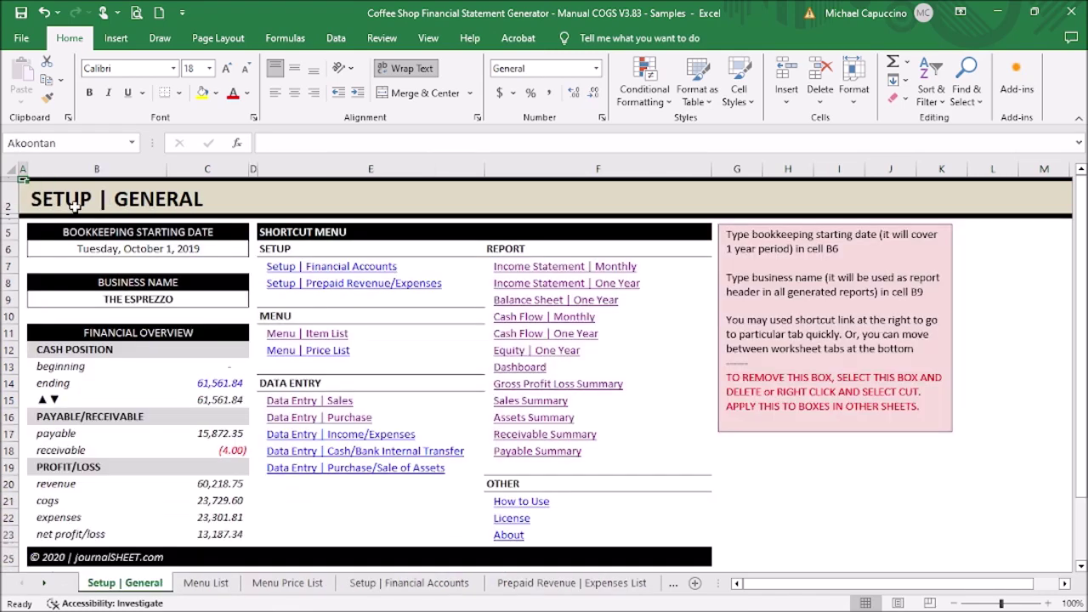
pyautogui.click(570, 355)
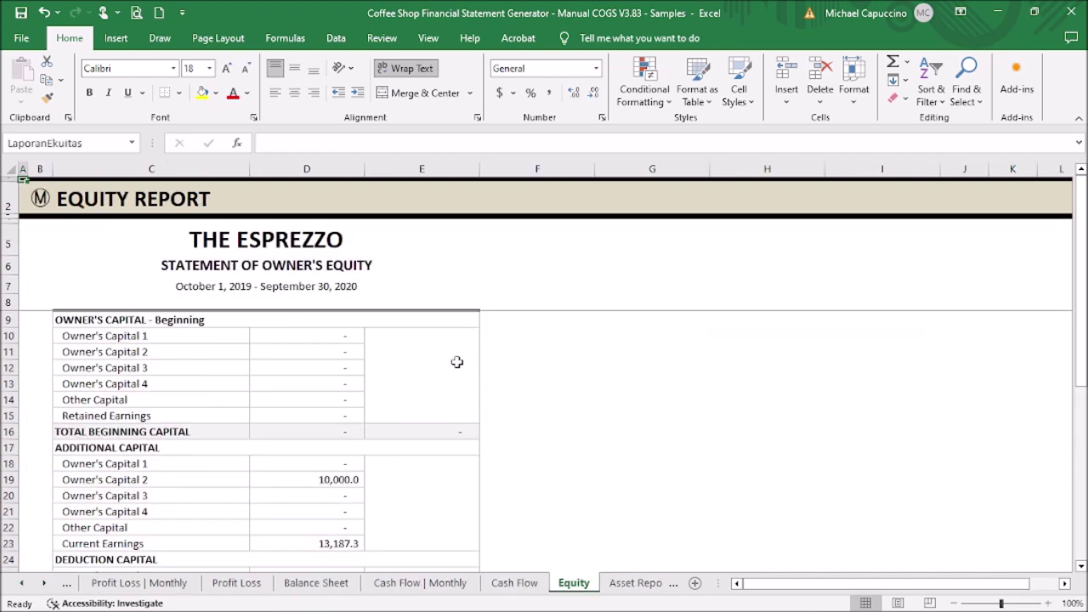
pyautogui.click(44, 199)
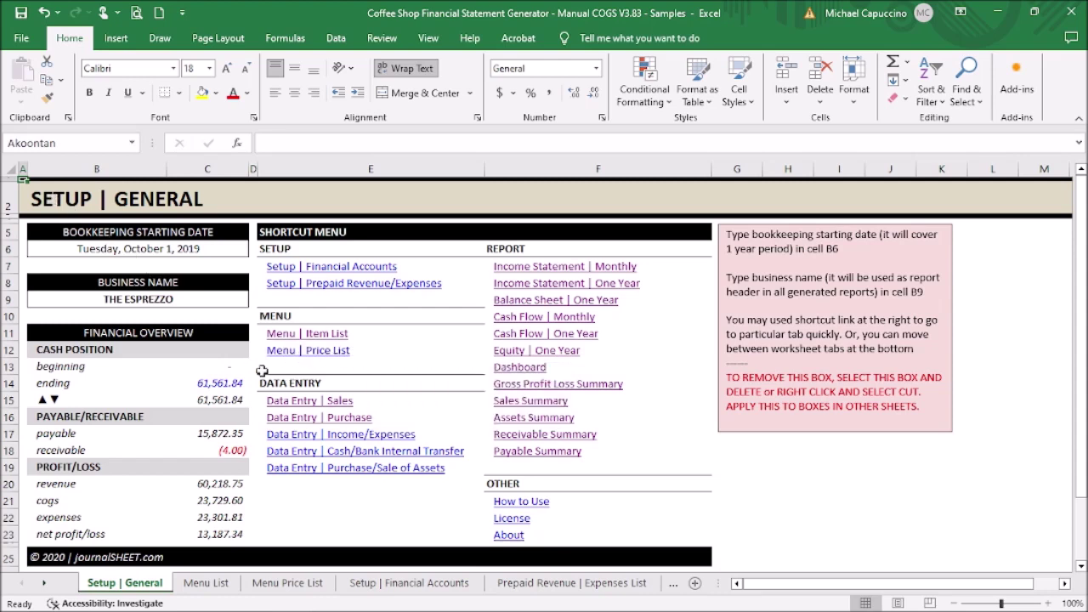
pyautogui.click(605, 387)
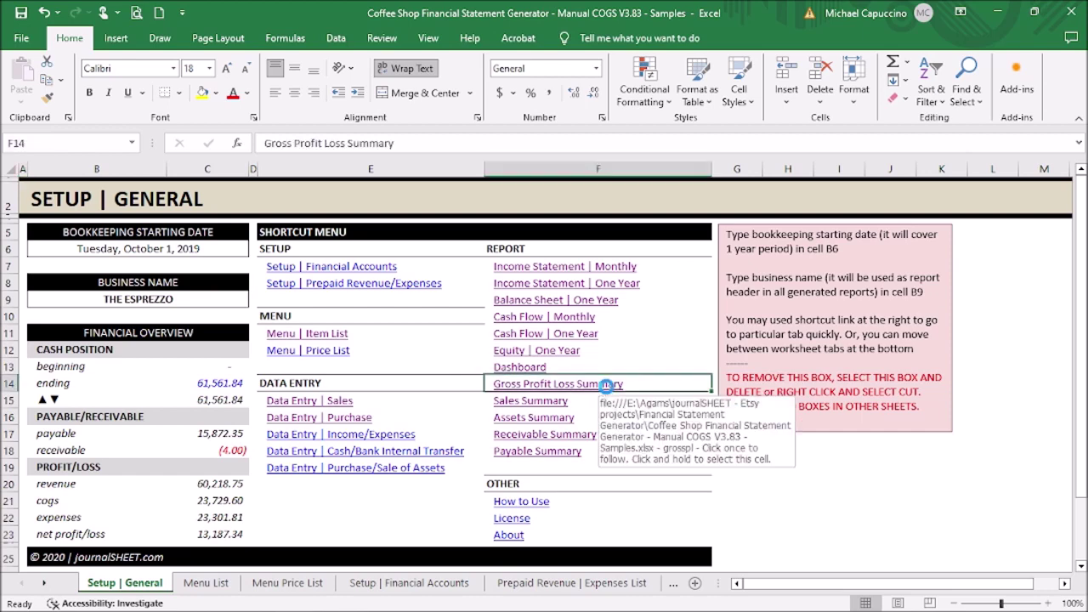
pyautogui.scroll(-4, 508, 337)
pyautogui.scroll(4, 508, 332)
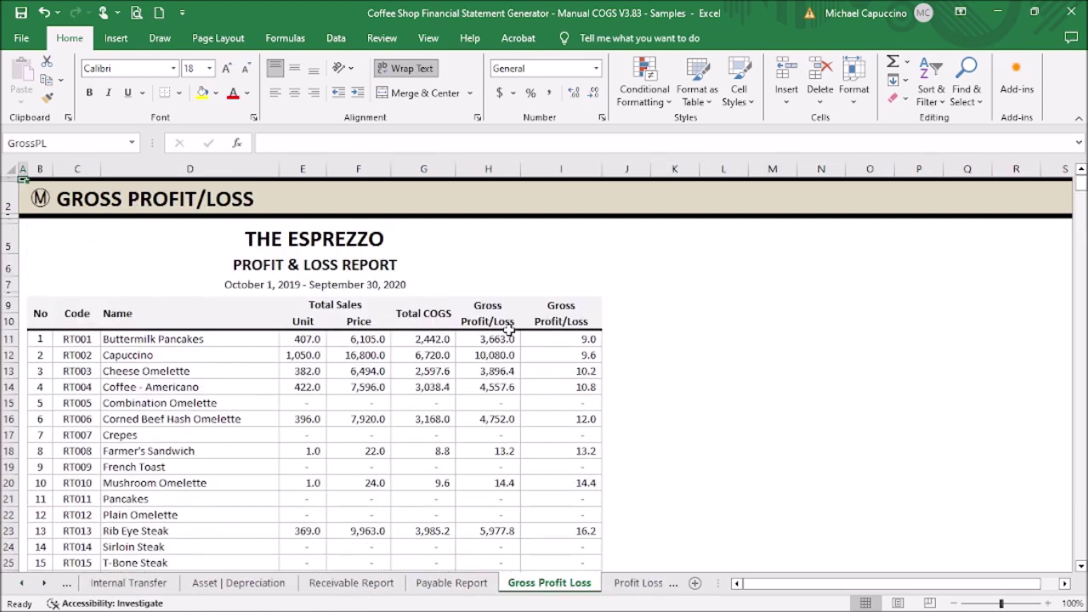
# From the general setup sheet, view the monthly product sales summary and the assets summary.
pyautogui.click(39, 206)
pyautogui.click(39, 199)
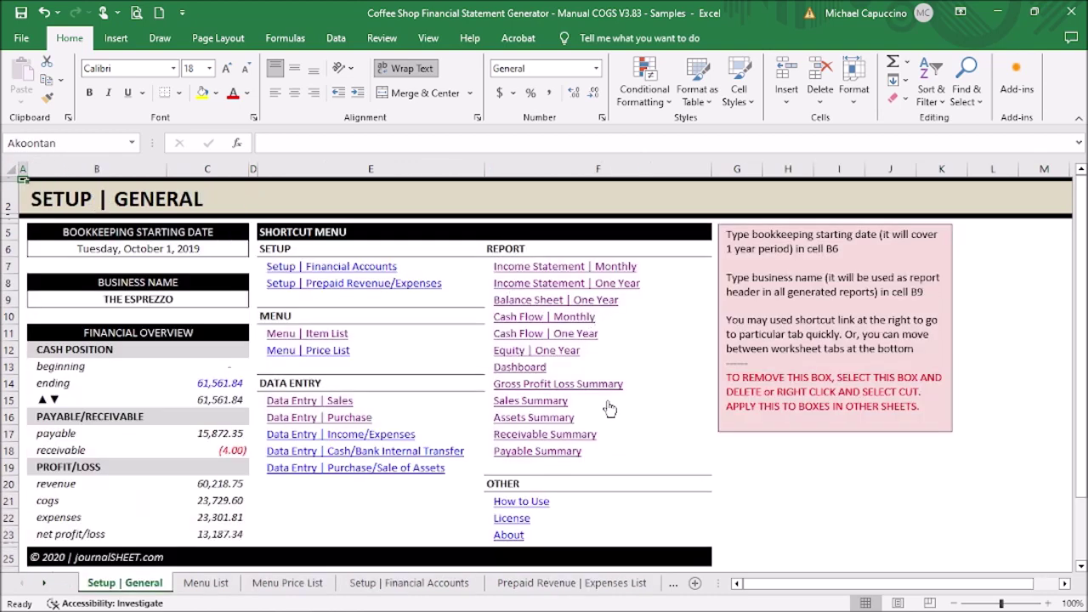
pyautogui.click(549, 405)
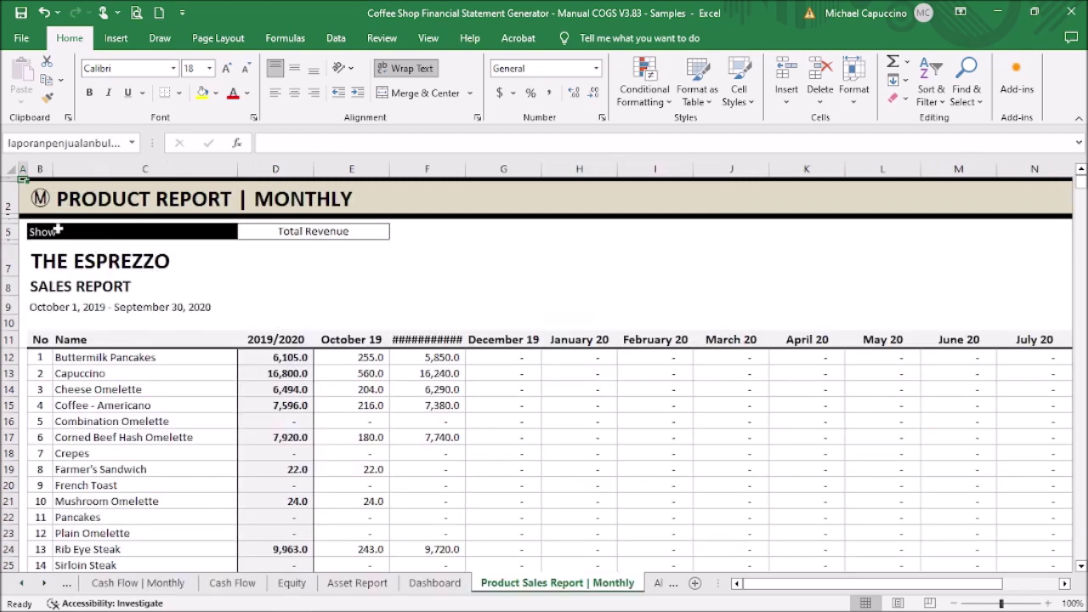
pyautogui.click(39, 202)
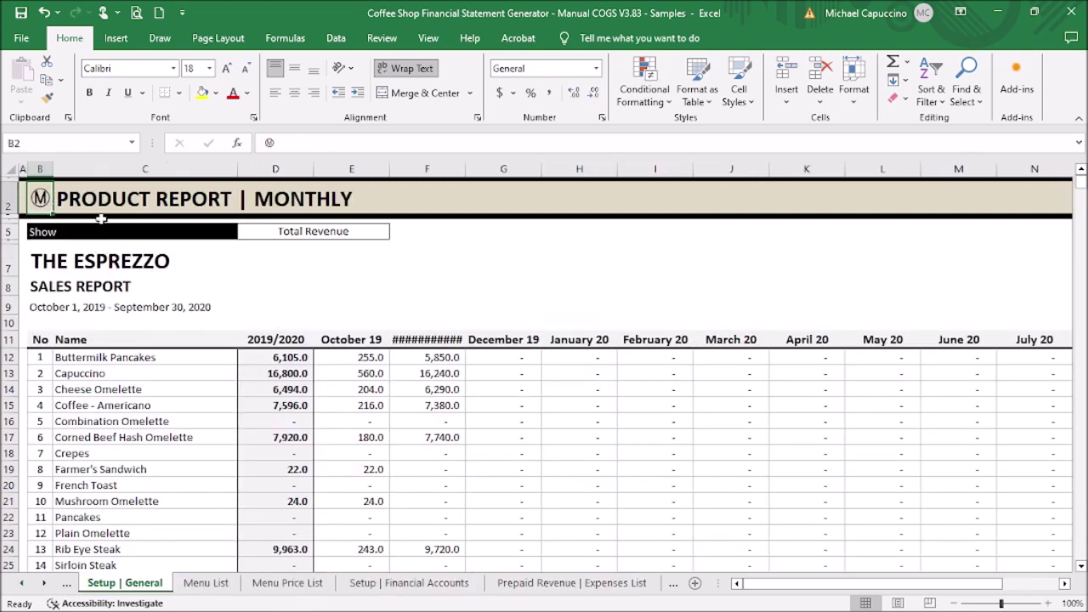
pyautogui.click(557, 418)
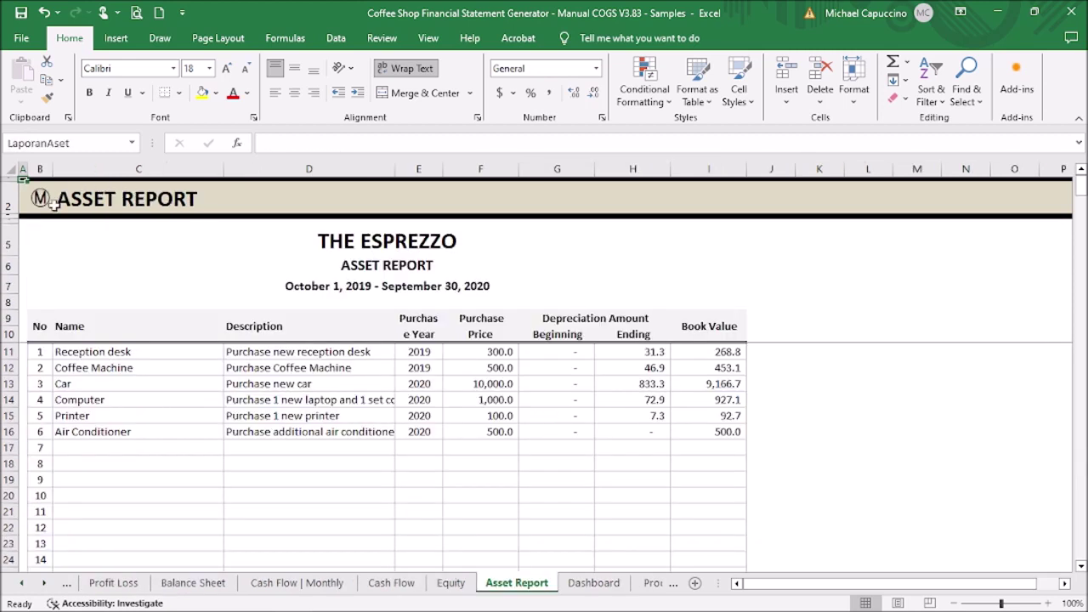
# From the general setup sheet, view the receivable summary and the payable summary.
pyautogui.click(40, 201)
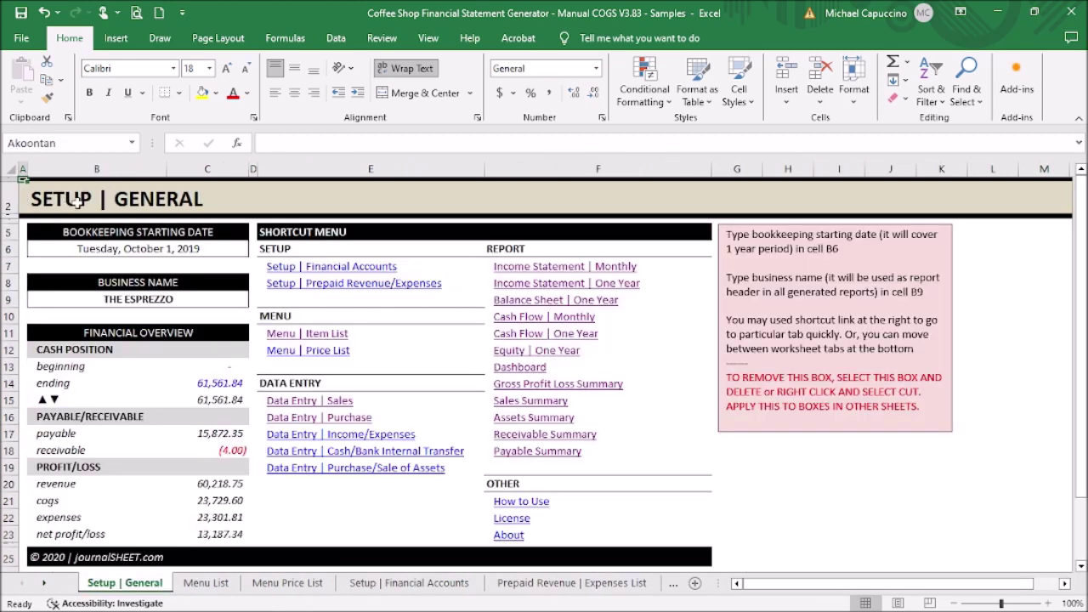
pyautogui.click(553, 435)
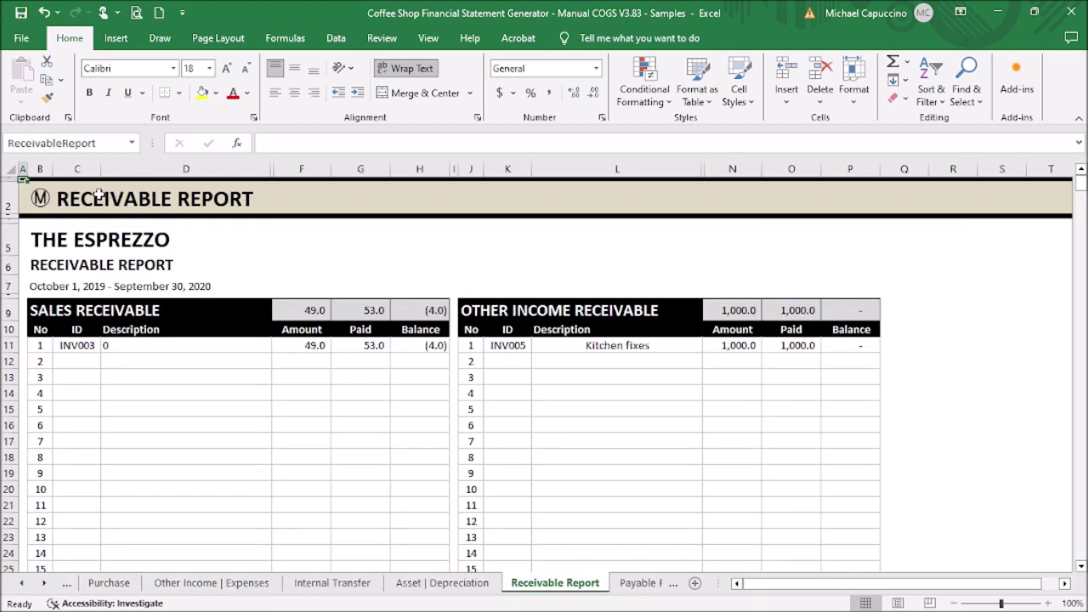
pyautogui.click(43, 200)
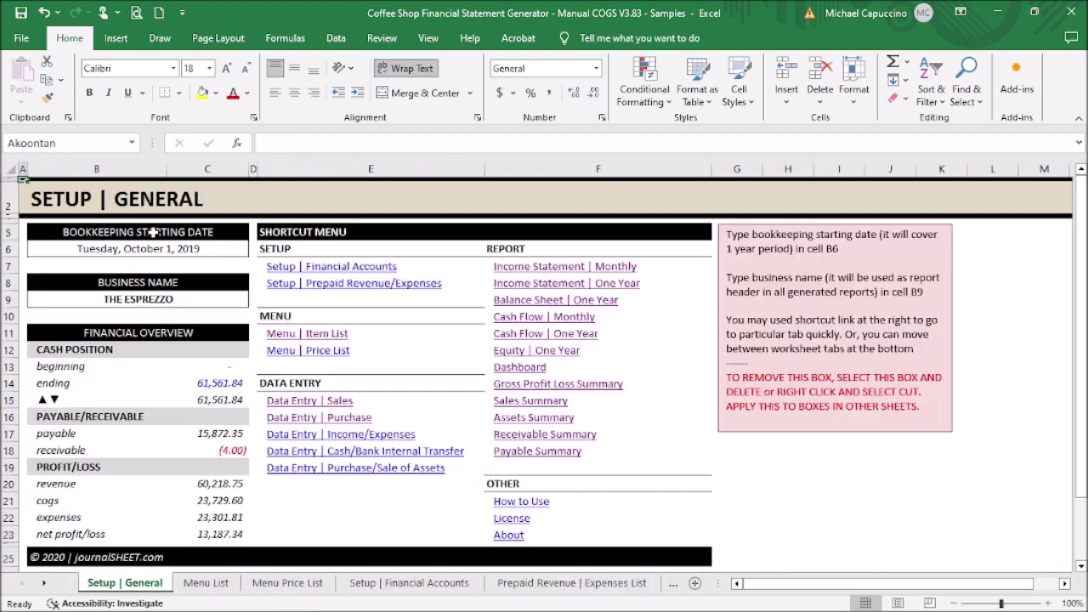
pyautogui.click(511, 455)
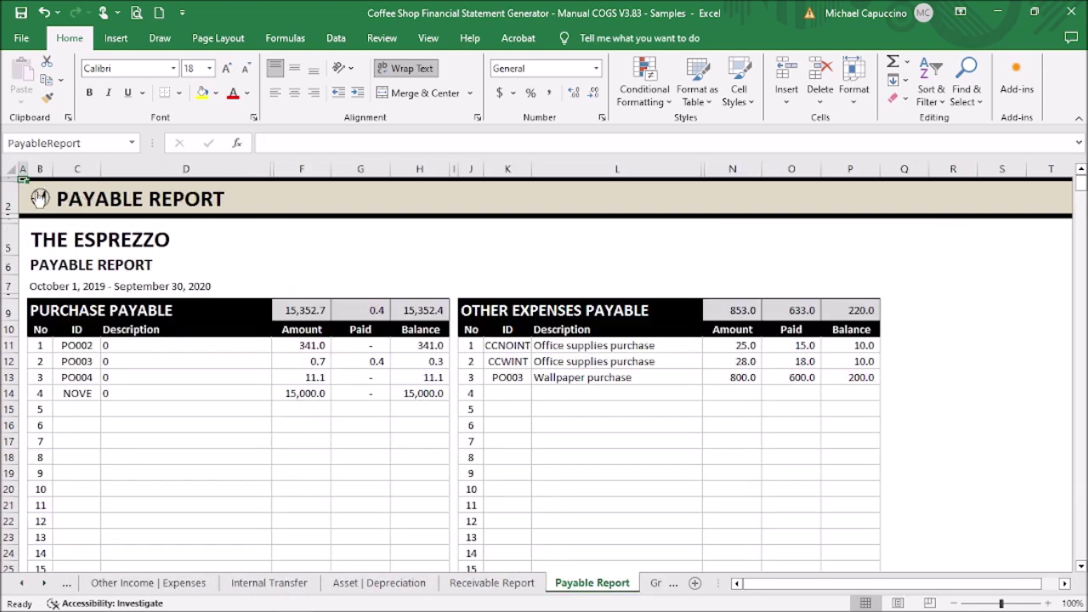
# Return to the general setup sheet, open the dashboard and review its financial ratios, profit/loss chart and cash flow chart.
pyautogui.click(39, 199)
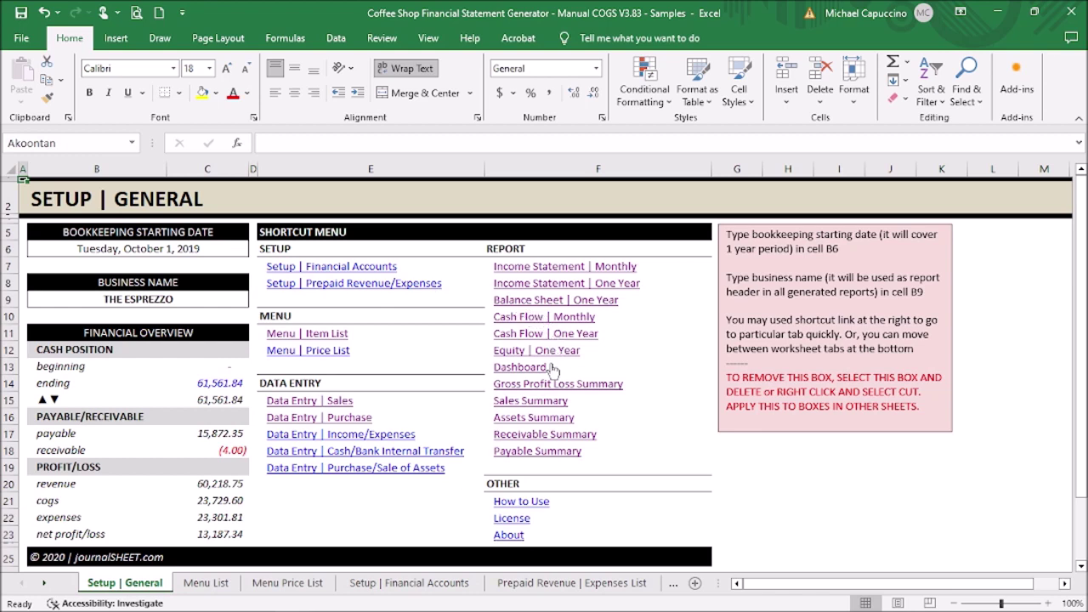
pyautogui.click(551, 367)
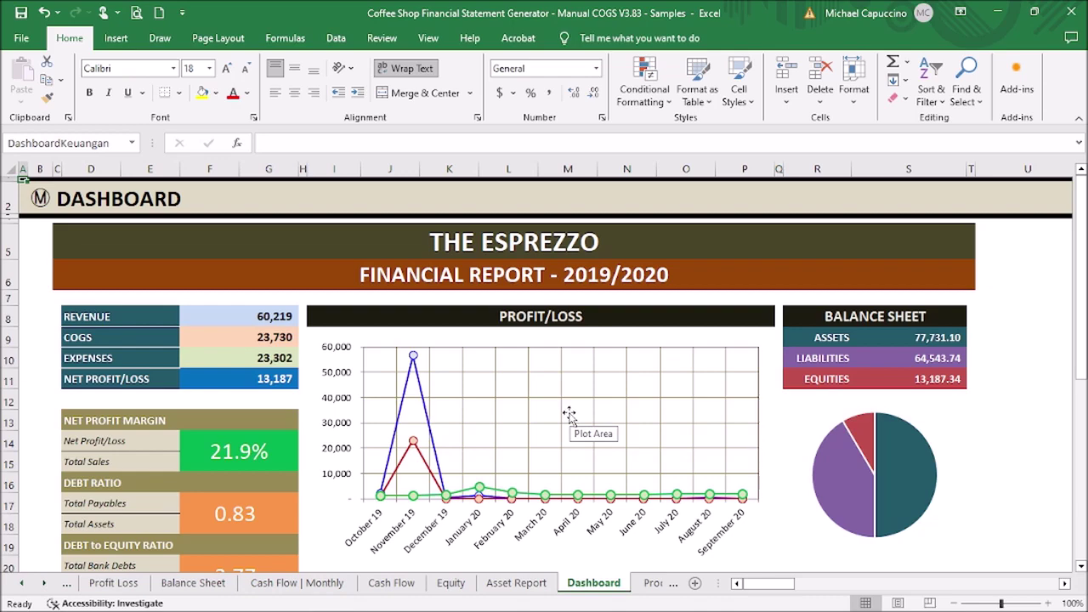
pyautogui.scroll(-5, 568, 419)
pyautogui.scroll(-1, 572, 427)
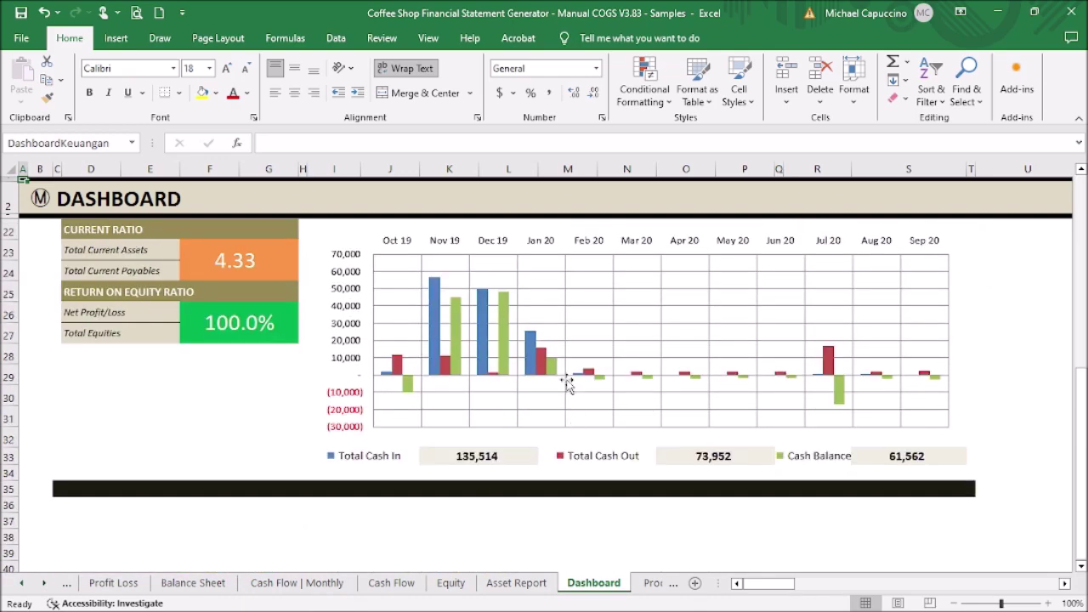
pyautogui.scroll(6, 569, 377)
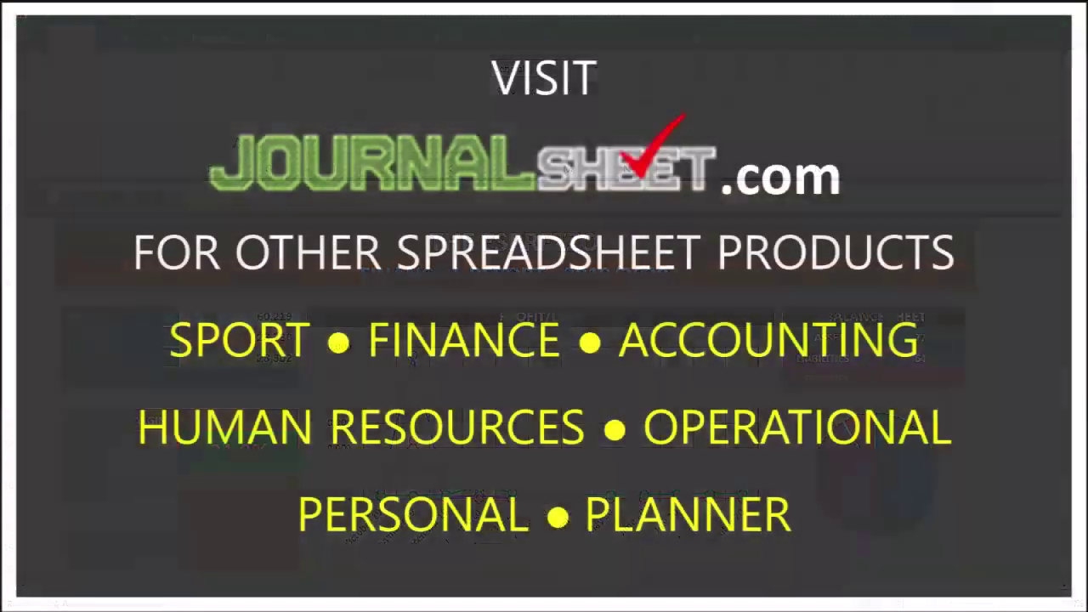